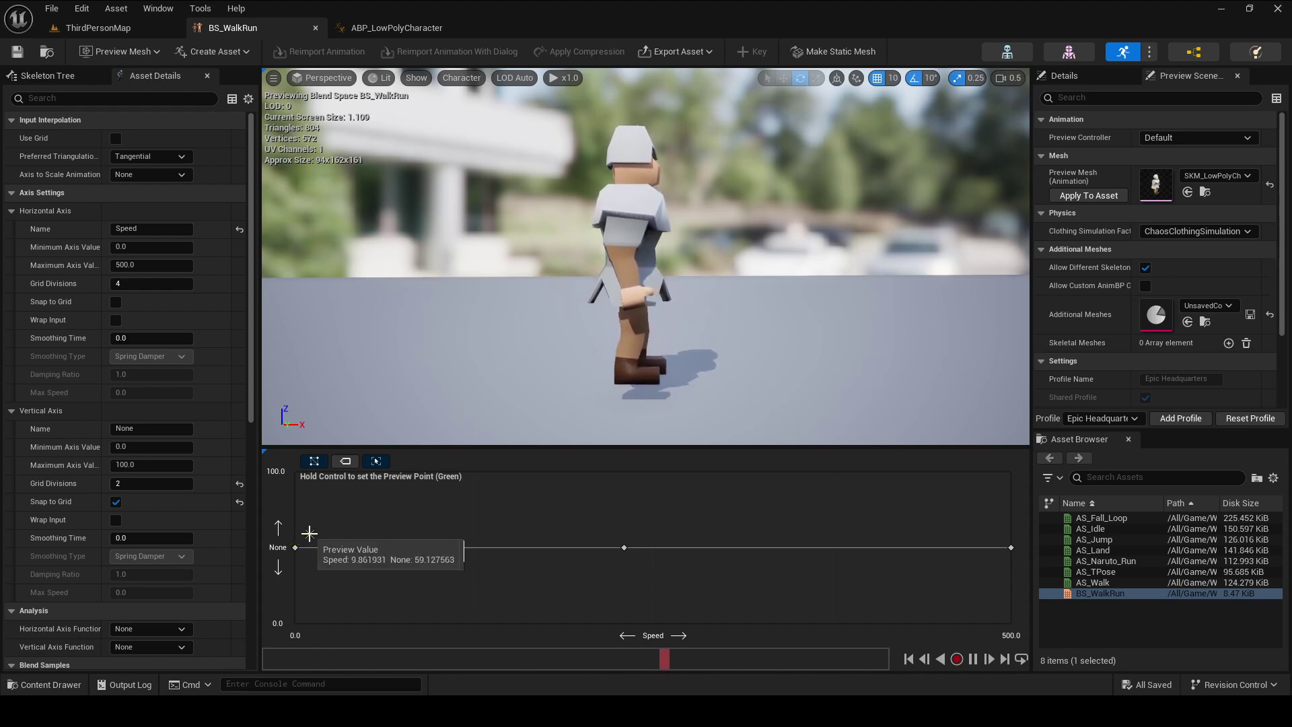
Preview the BS_WalkRun blend space near zero speed, check its idle, walk and run samples, and close the asset.
{"action": "mouse_move", "coordinate": [303, 531]}
{"action": "left_mouse_down", "text": "ctrl"}
{"action": "mouse_move", "coordinate": [479, 531]}
{"action": "mouse_move", "coordinate": [293, 532]}
{"action": "left_mouse_up", "text": "ctrl"}
{"action": "left_click", "coordinate": [293, 547]}
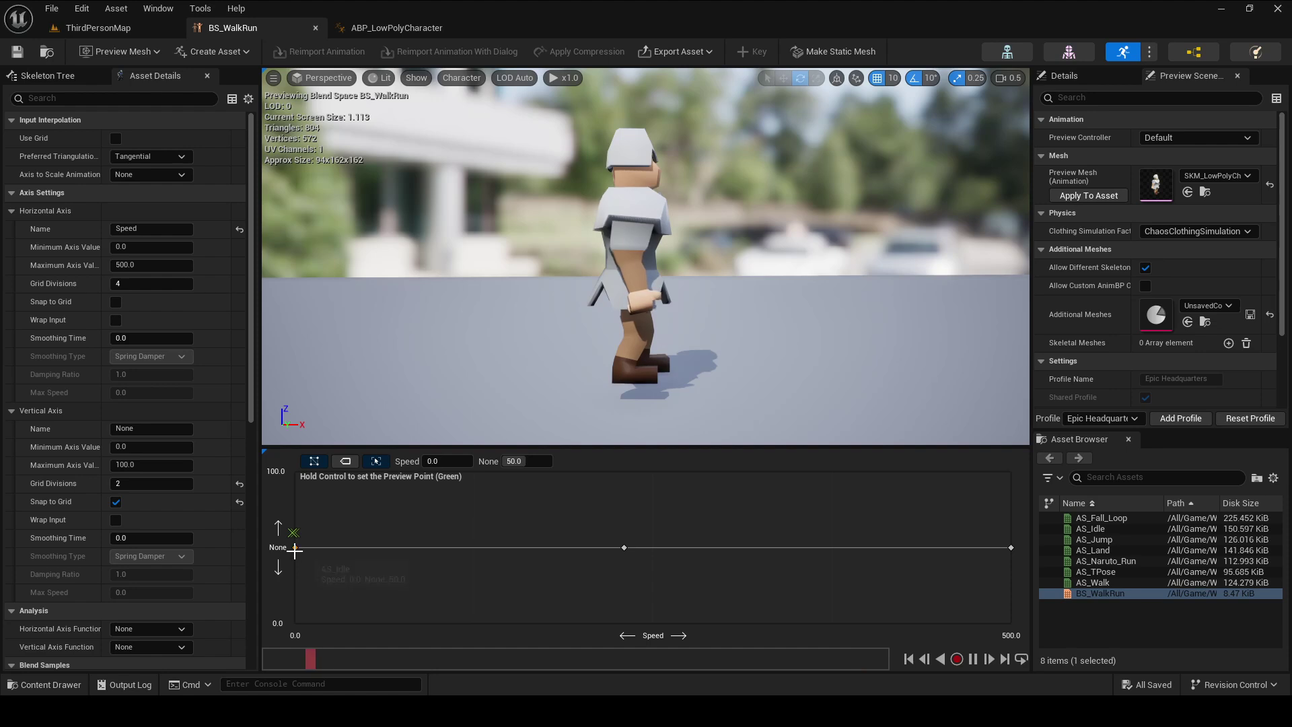
{"action": "left_click", "coordinate": [624, 547]}
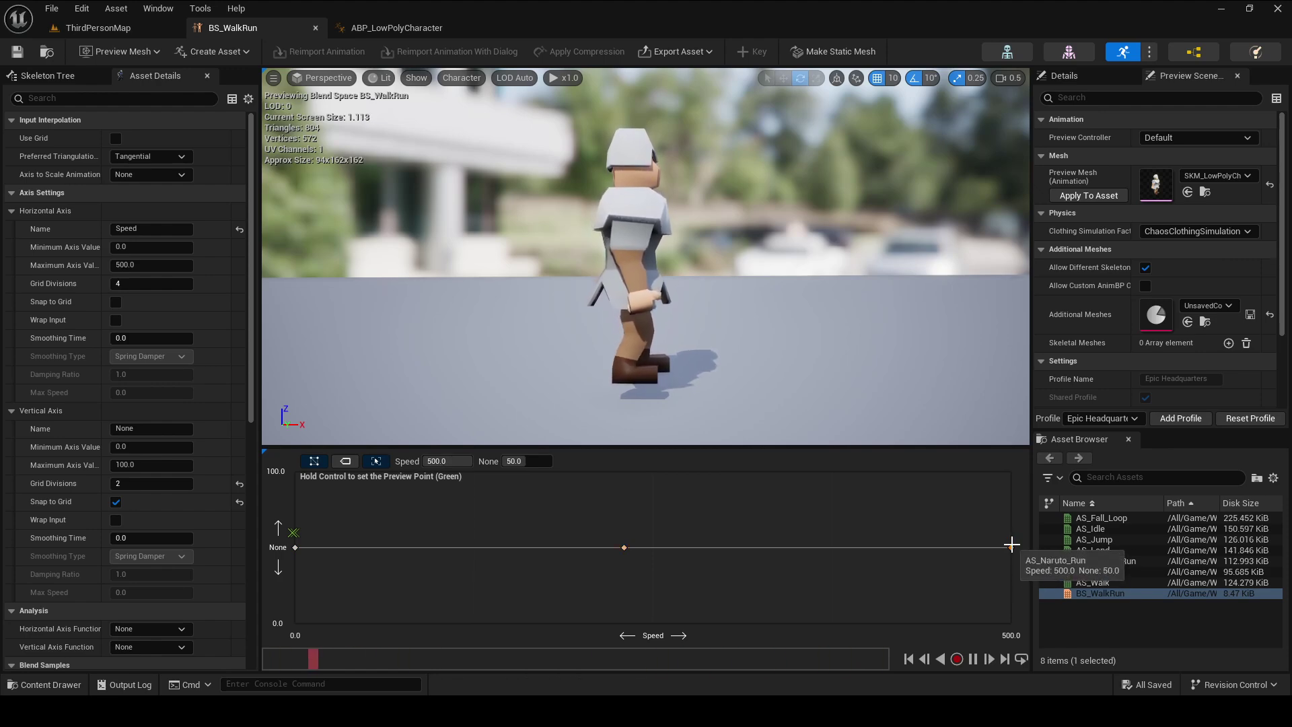
{"action": "mouse_move", "coordinate": [298, 531]}
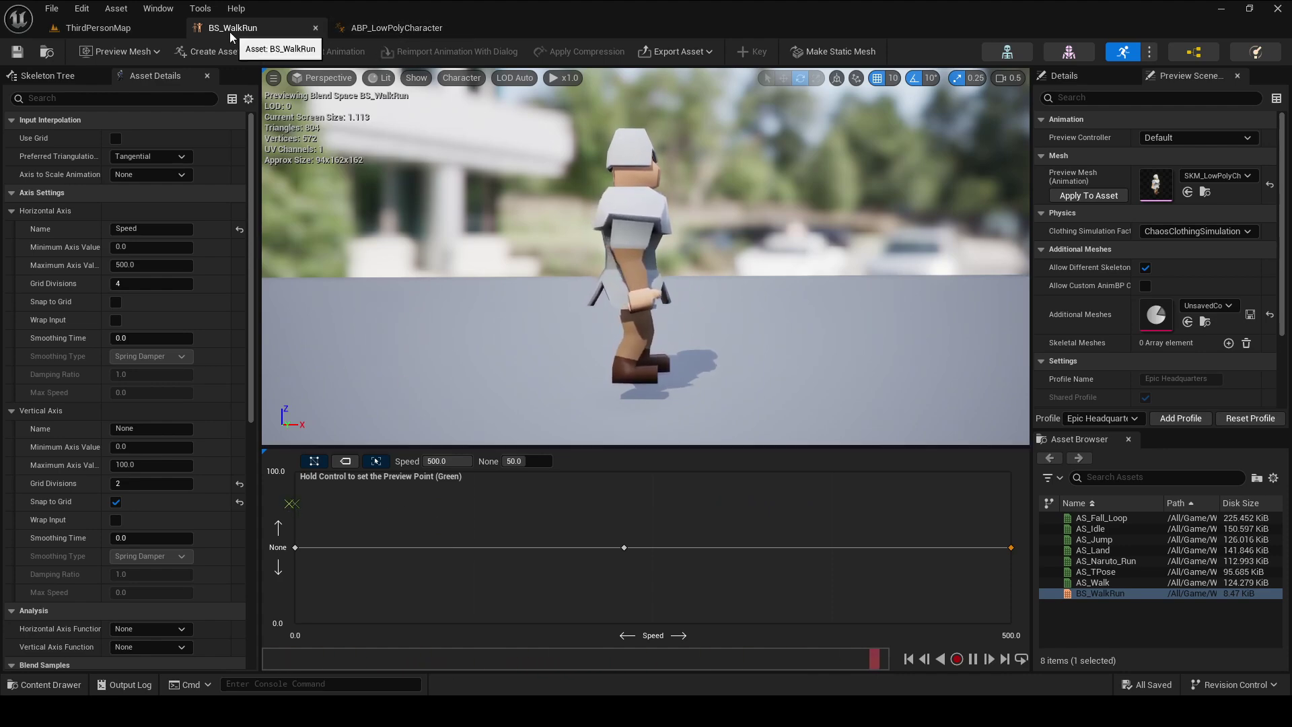
{"action": "left_click", "coordinate": [314, 30]}
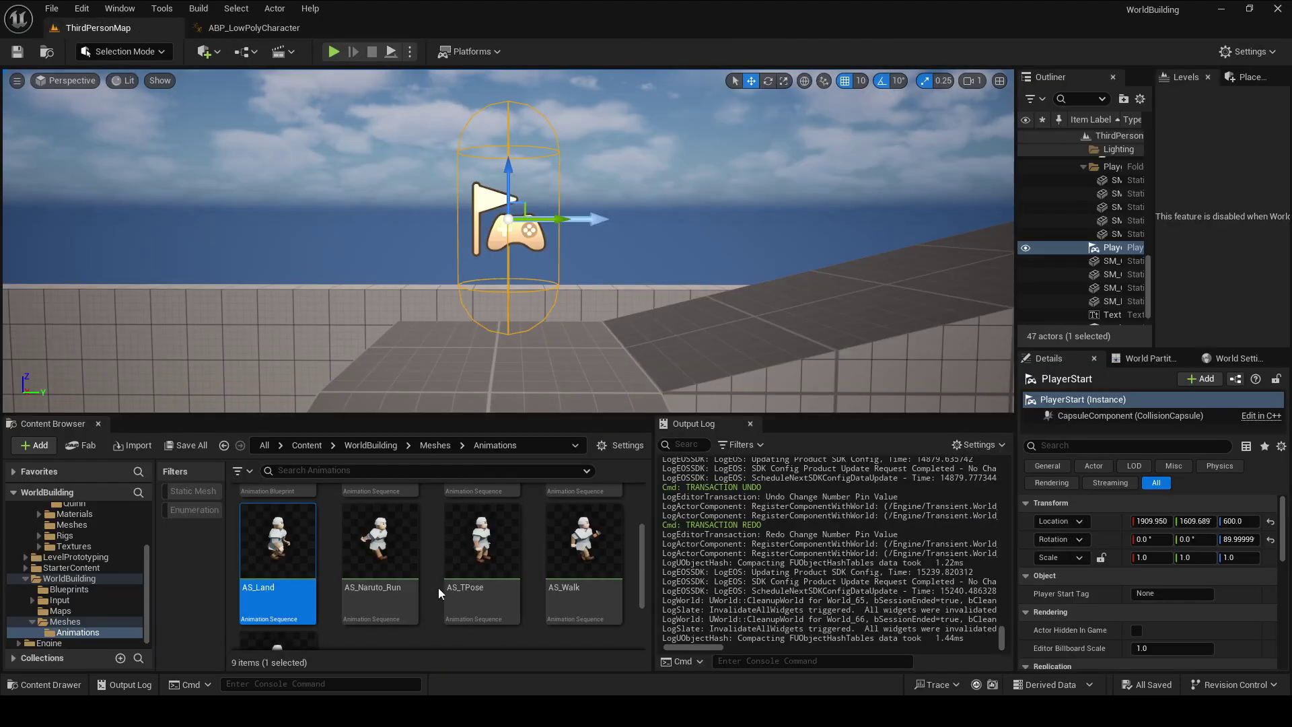
Open the AS_Land animation, pause its playback and move the playhead to about frame 22.
{"action": "left_click_drag", "start_coordinate": [497, 414], "coordinate": [497, 355]}
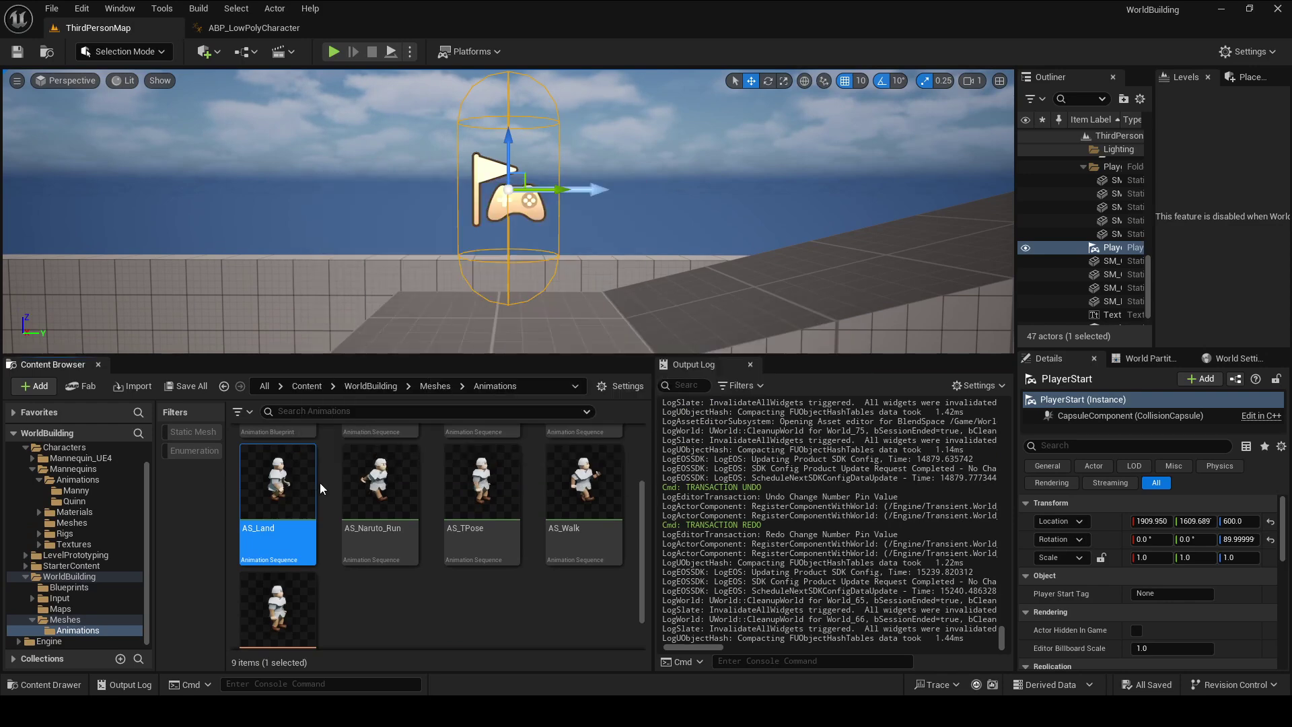
{"action": "double_click", "coordinate": [315, 483]}
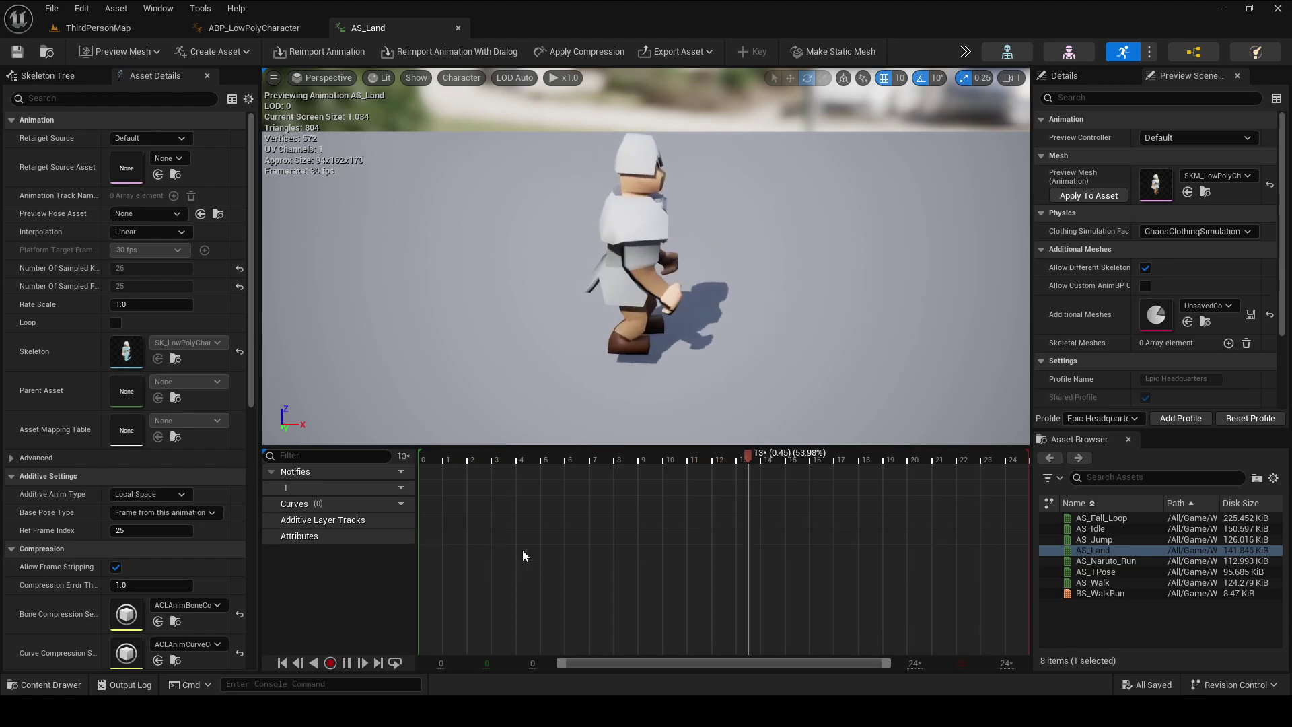
{"action": "key", "text": "space"}
{"action": "left_click_drag", "start_coordinate": [889, 458], "coordinate": [973, 457]}
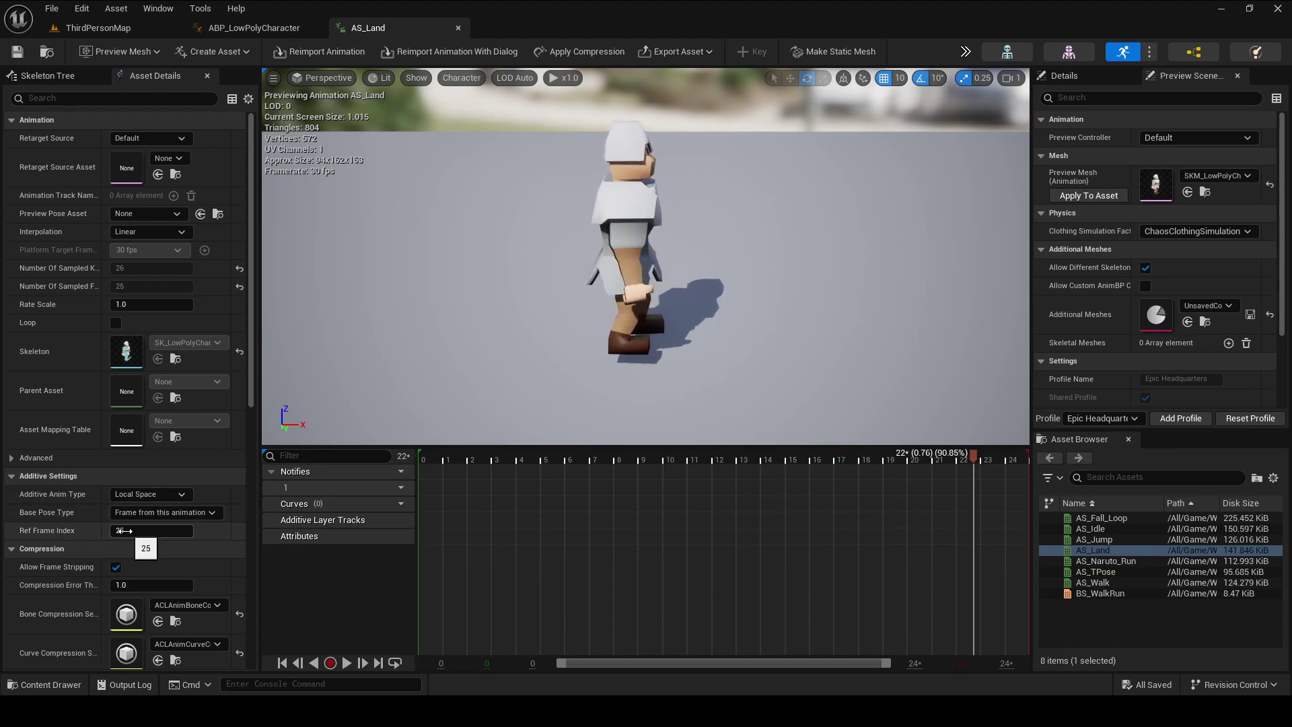
Compare the AS_Land poses between about frame 22 and the final frame against the Ref Frame Index.
{"action": "left_click_drag", "start_coordinate": [124, 531], "coordinate": [125, 531]}
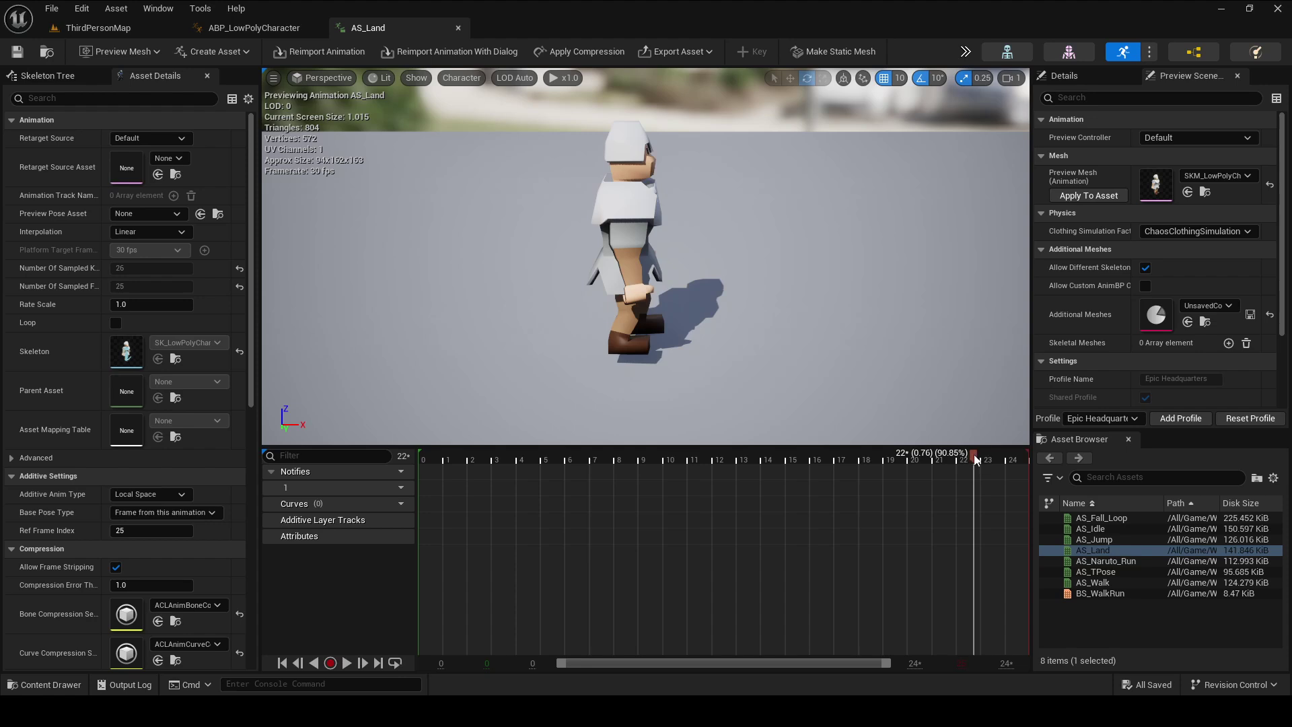
{"action": "mouse_move", "coordinate": [975, 456]}
{"action": "left_mouse_down"}
{"action": "mouse_move", "coordinate": [1028, 457]}
{"action": "mouse_move", "coordinate": [982, 460]}
{"action": "left_mouse_up"}
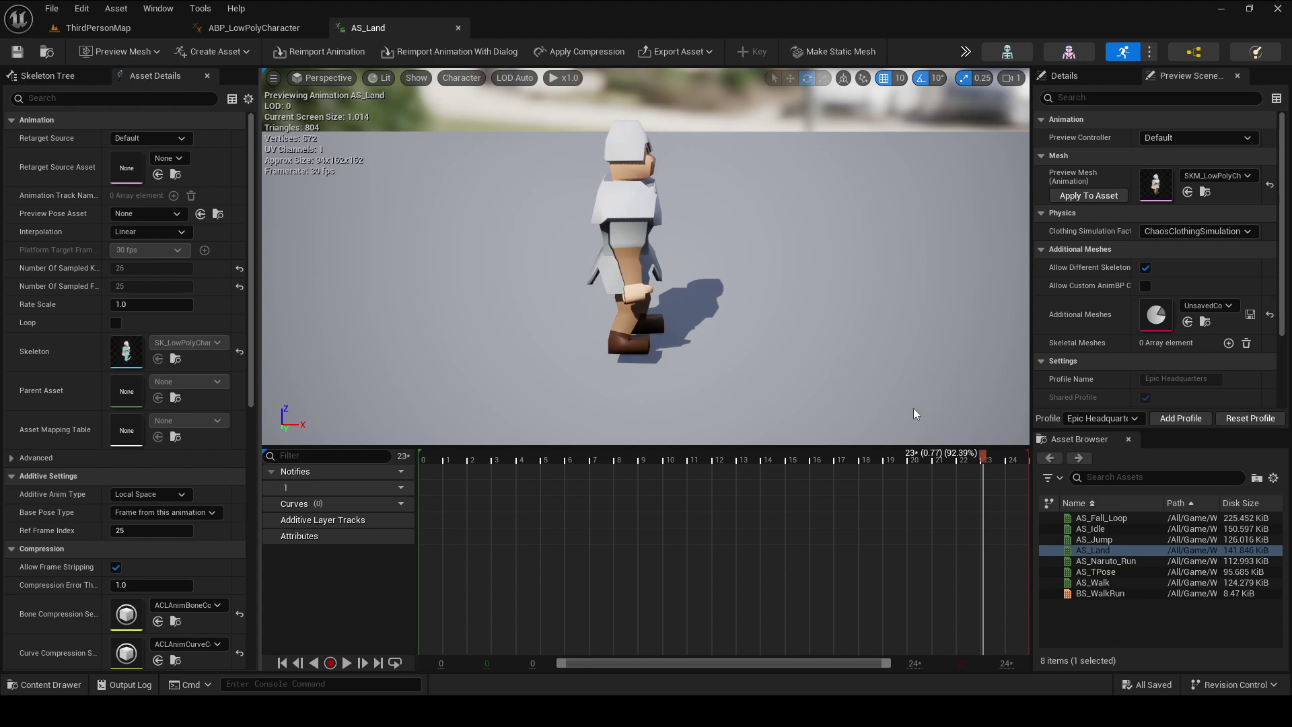
{"action": "left_click_drag", "start_coordinate": [984, 460], "coordinate": [1026, 460]}
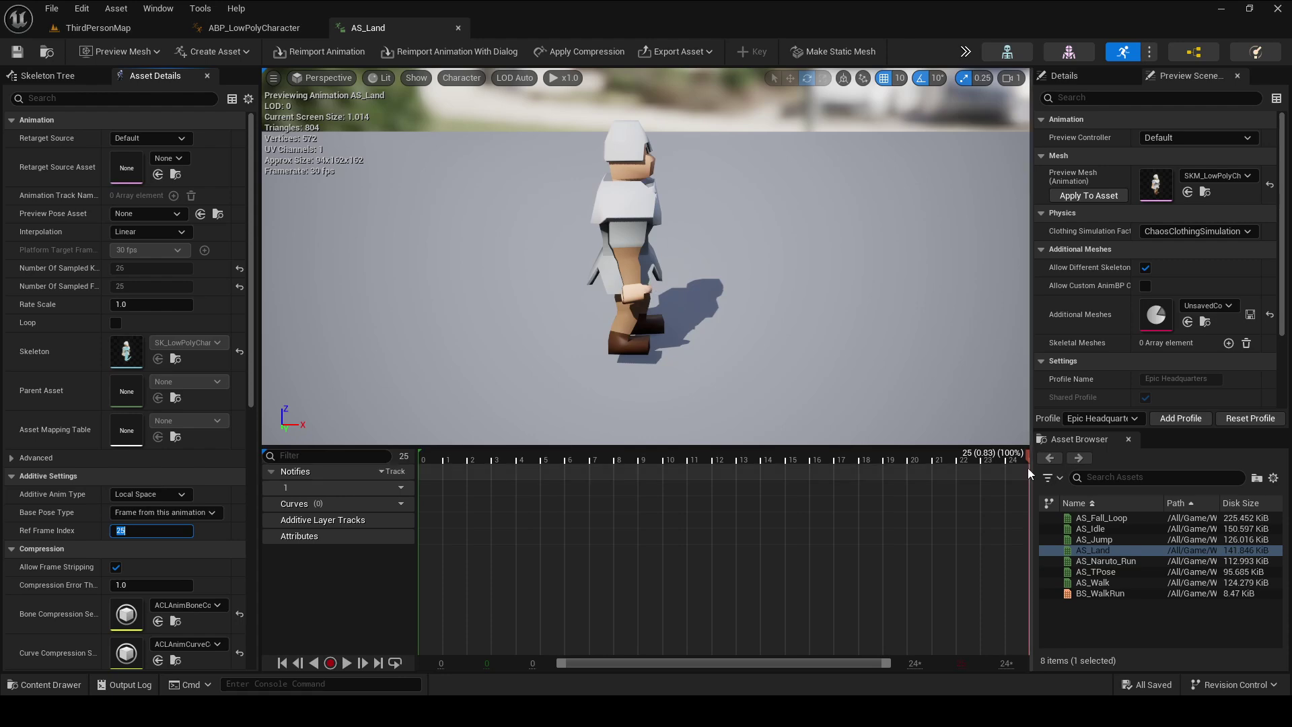
{"action": "left_click_drag", "start_coordinate": [1026, 454], "coordinate": [975, 462]}
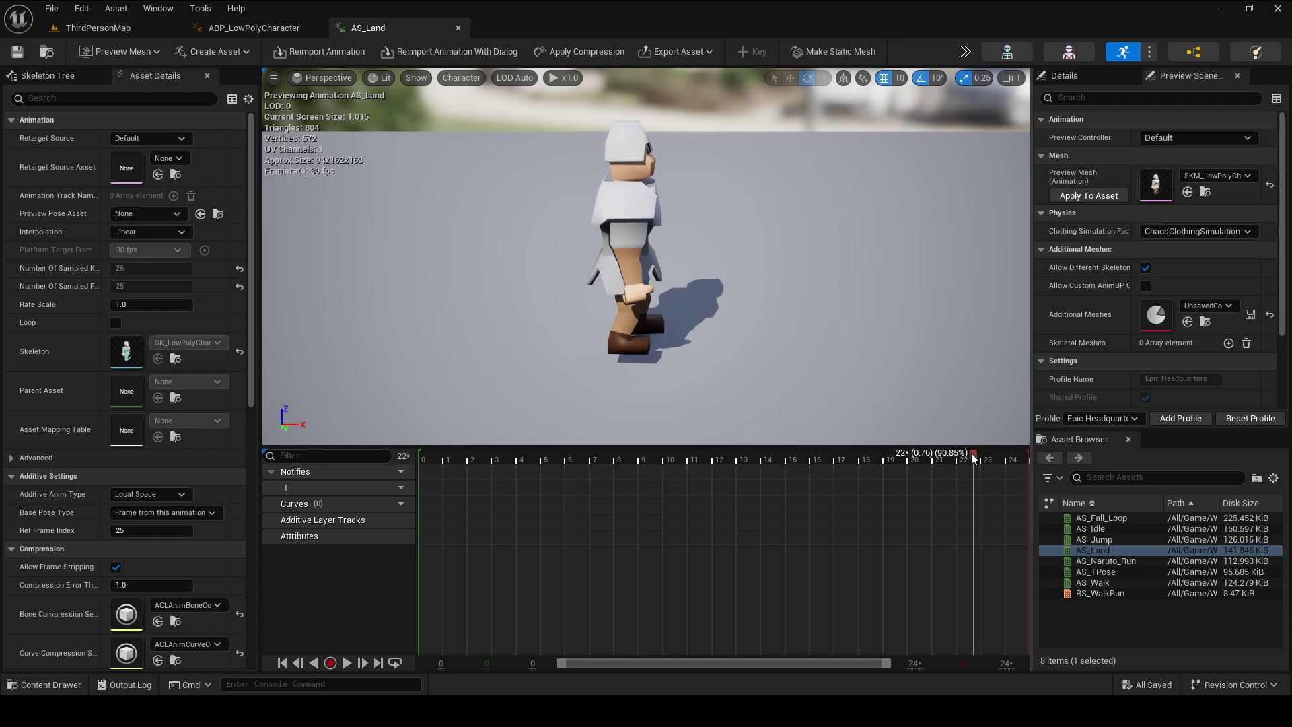
{"action": "left_click_drag", "start_coordinate": [971, 454], "coordinate": [1031, 454]}
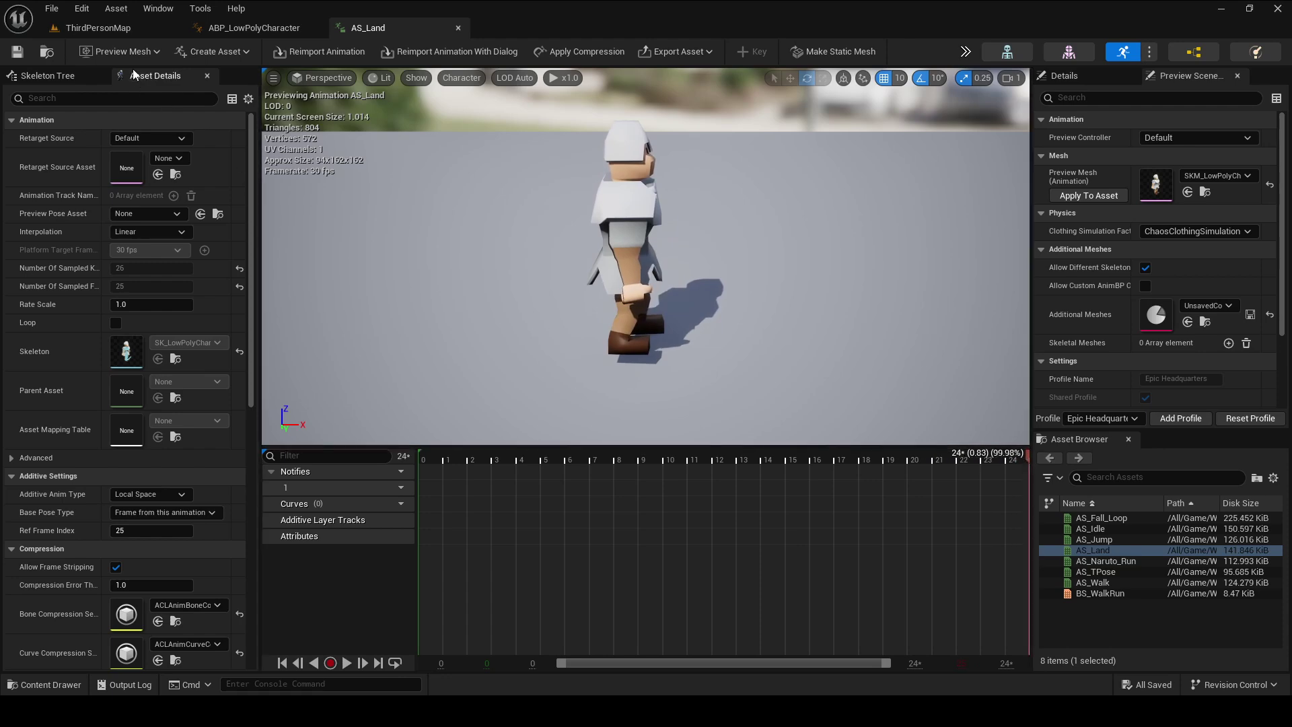
Play-test the character in ThirdPersonMap to check its landing animation, and stop the session.
{"action": "left_click", "coordinate": [125, 31]}
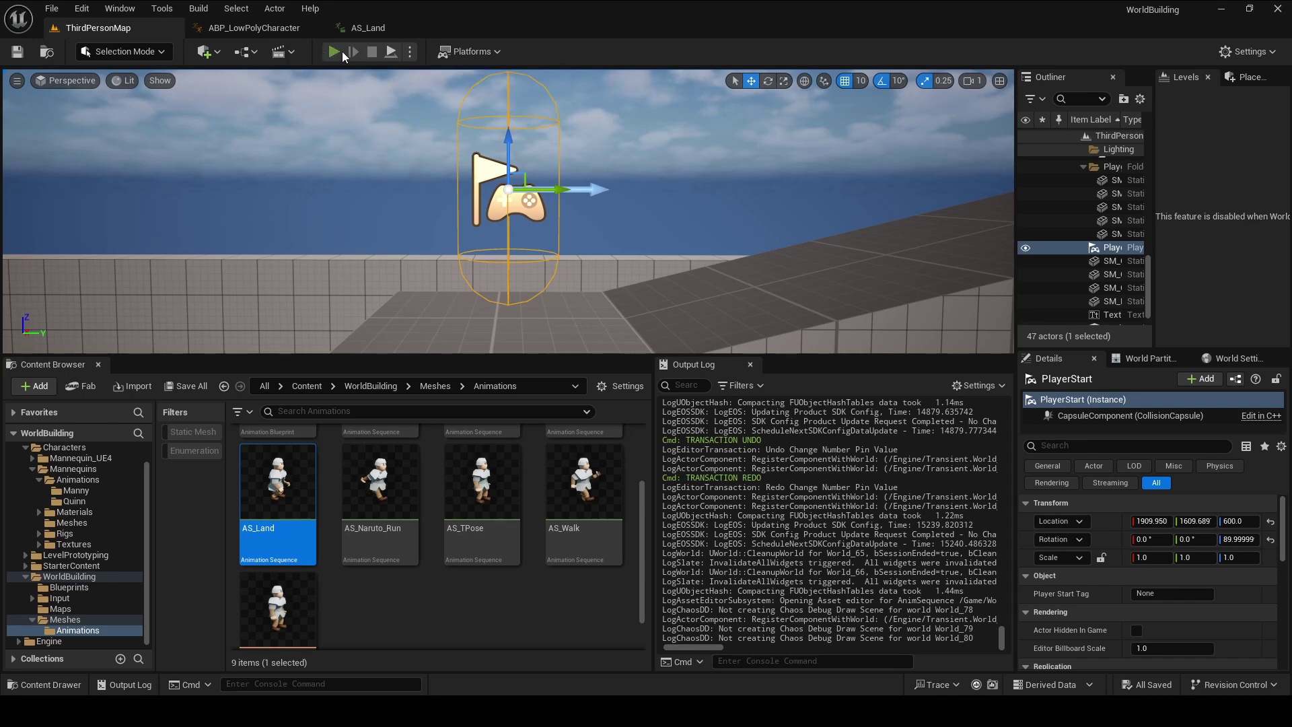
{"action": "left_click", "coordinate": [342, 51]}
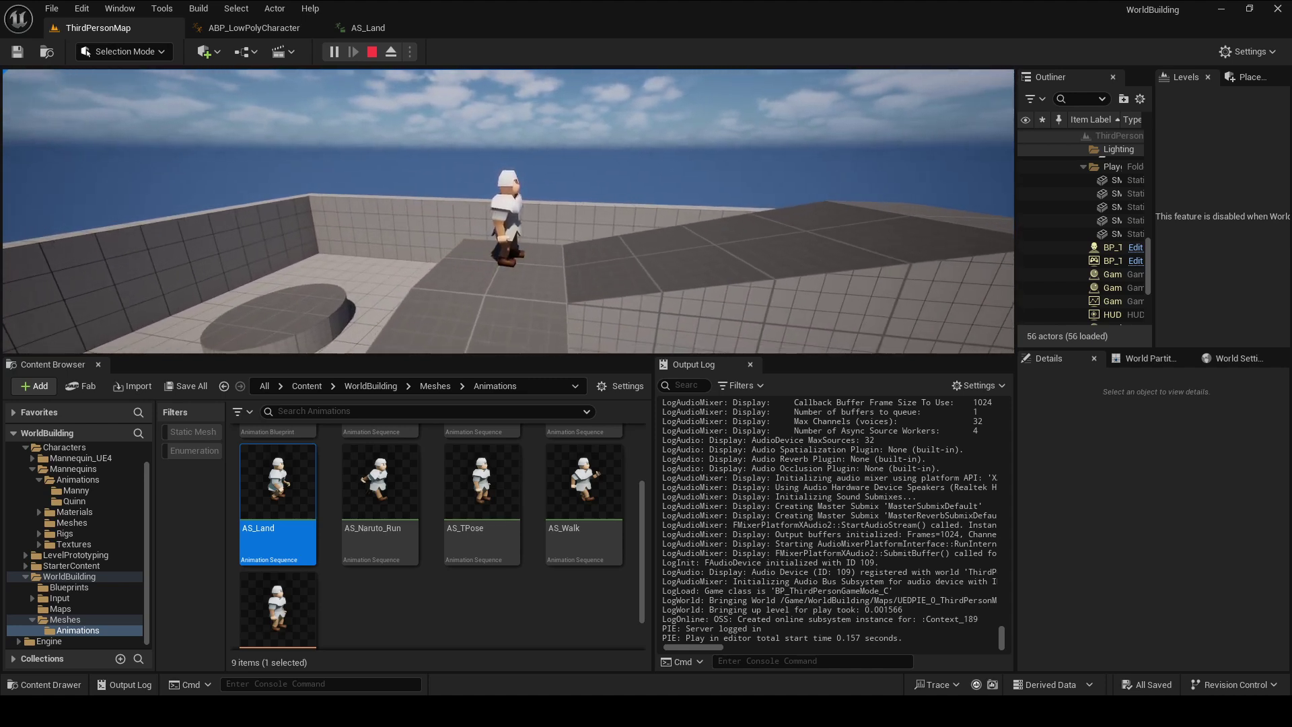
{"action": "key", "text": "Escape"}
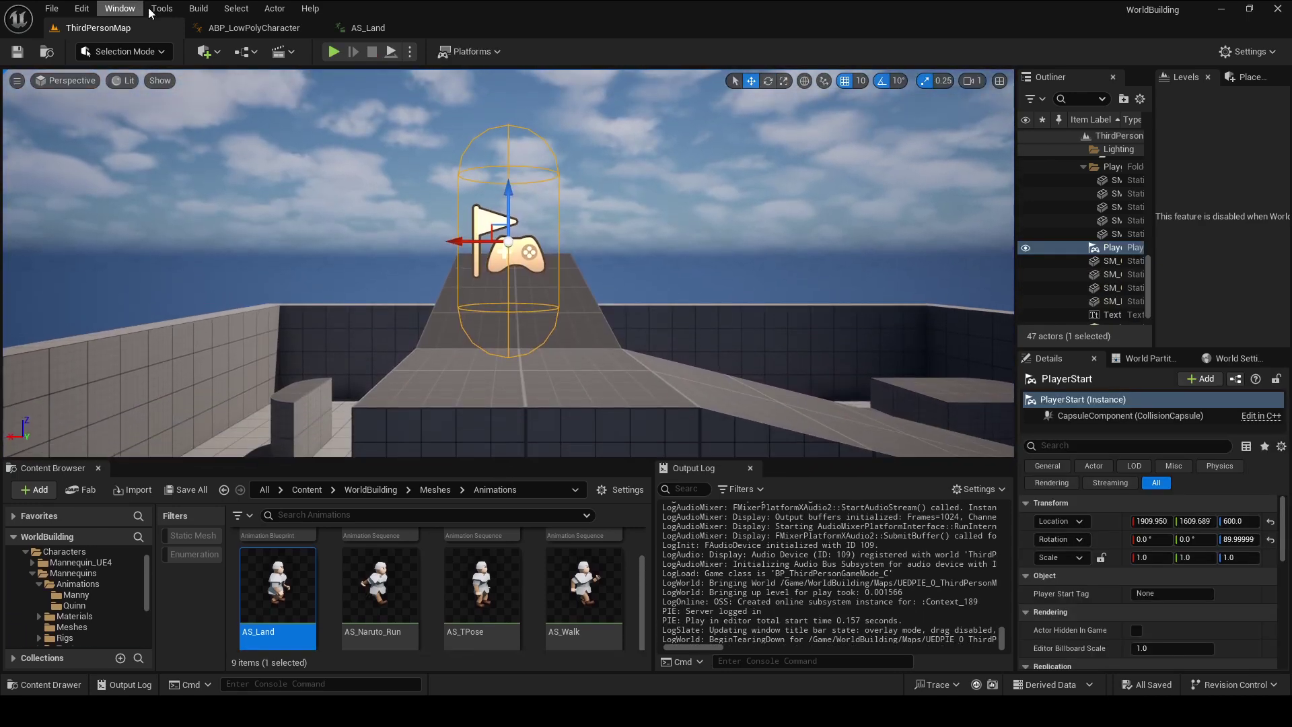
Set the Ref Frame Index in AS_Land's additive settings to 10.
{"action": "left_click", "coordinate": [251, 31]}
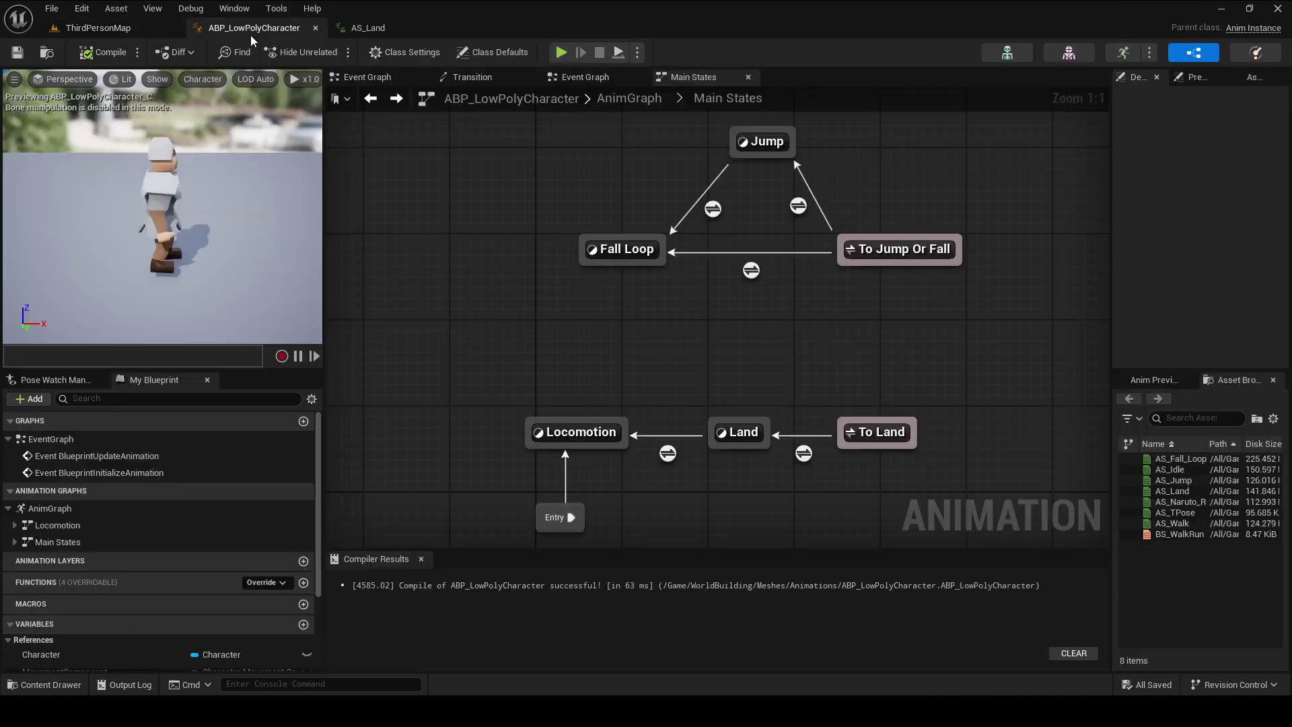
{"action": "left_click", "coordinate": [407, 28]}
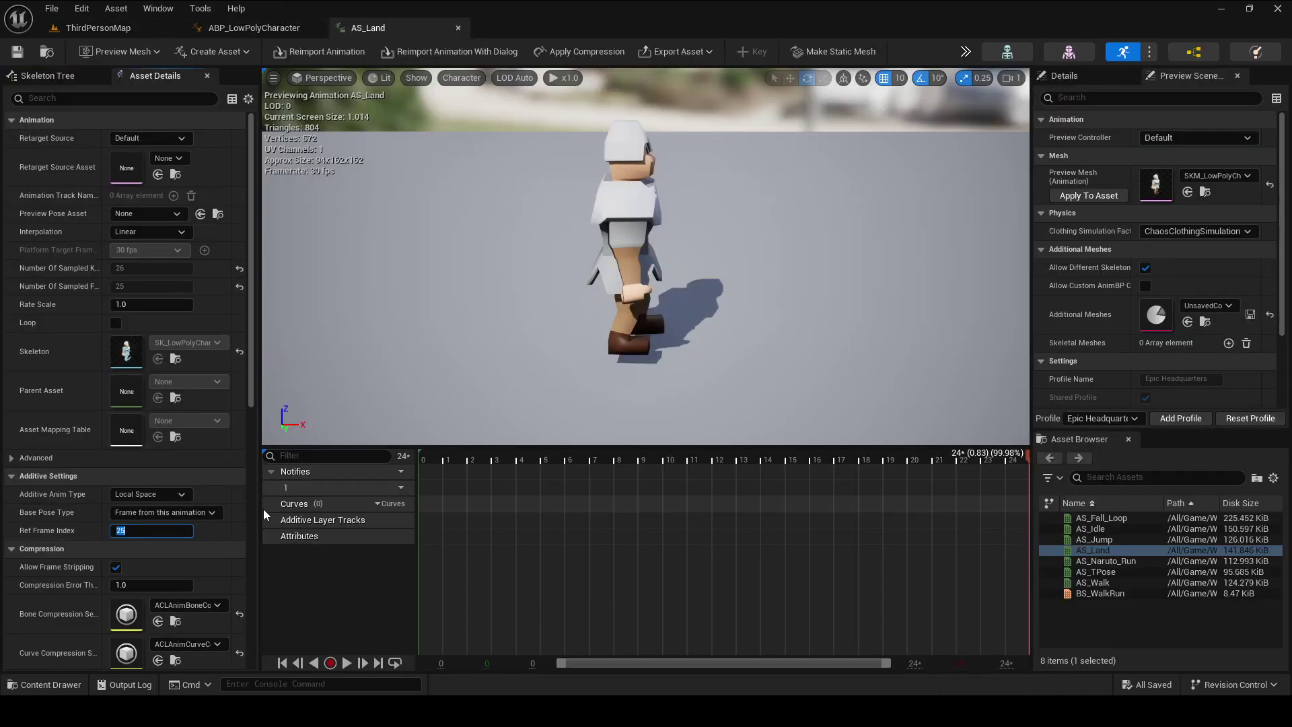
{"action": "left_click", "coordinate": [157, 526]}
{"action": "type", "text": "1"}
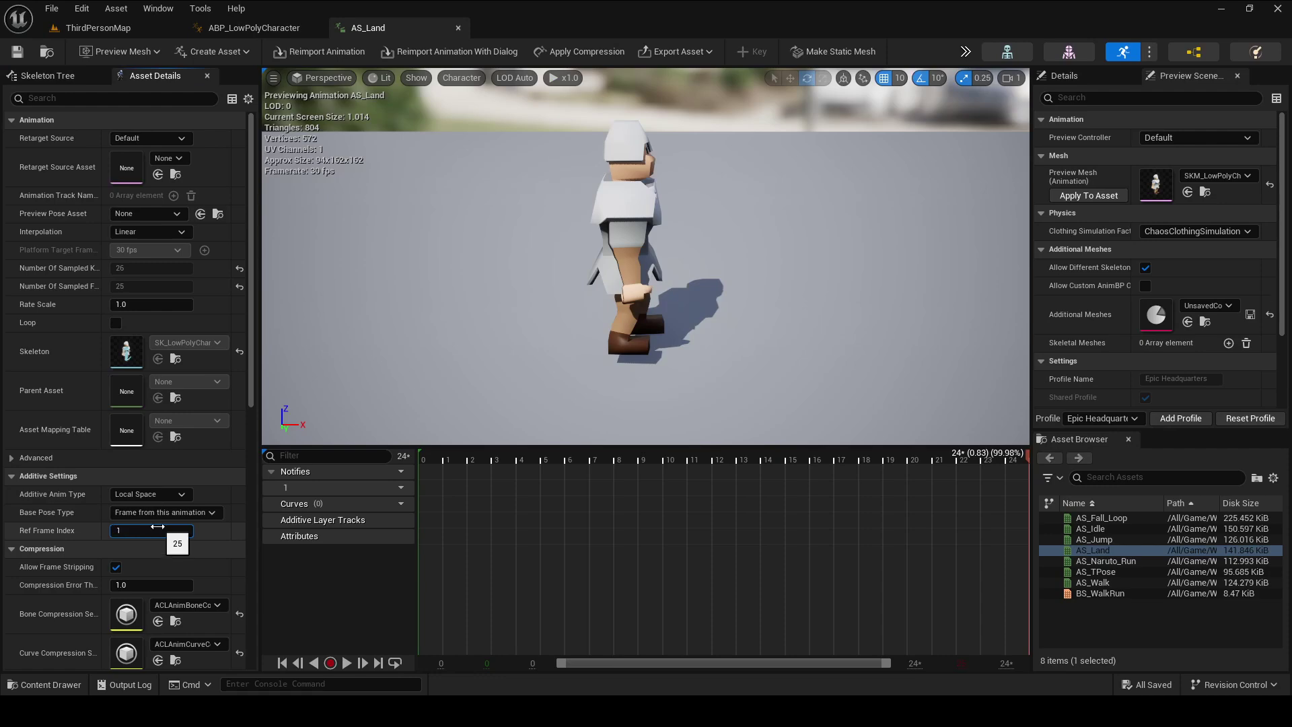
{"action": "type", "text": "0"}
{"action": "key", "text": "Return"}
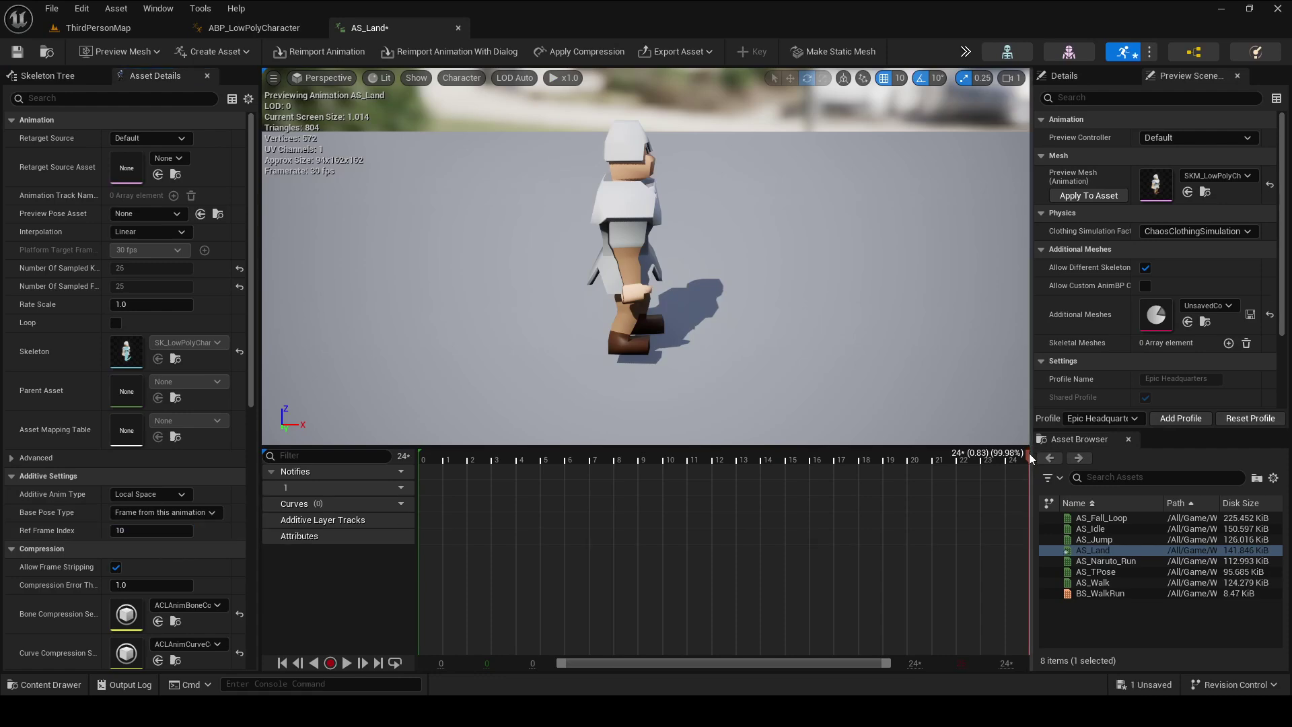
Scrub the AS_Land timeline between about frame 10 and the end to compare the poses.
{"action": "left_click_drag", "start_coordinate": [1028, 454], "coordinate": [664, 461]}
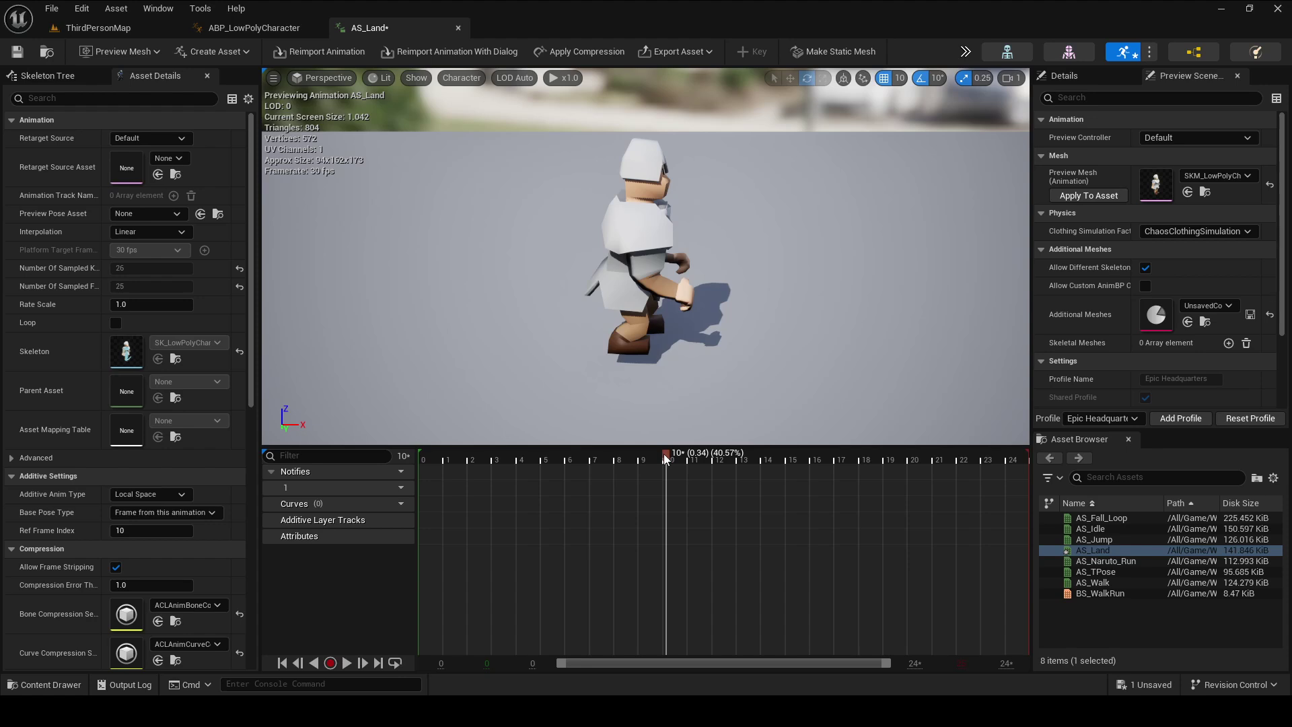
{"action": "left_click_drag", "start_coordinate": [668, 454], "coordinate": [1028, 457]}
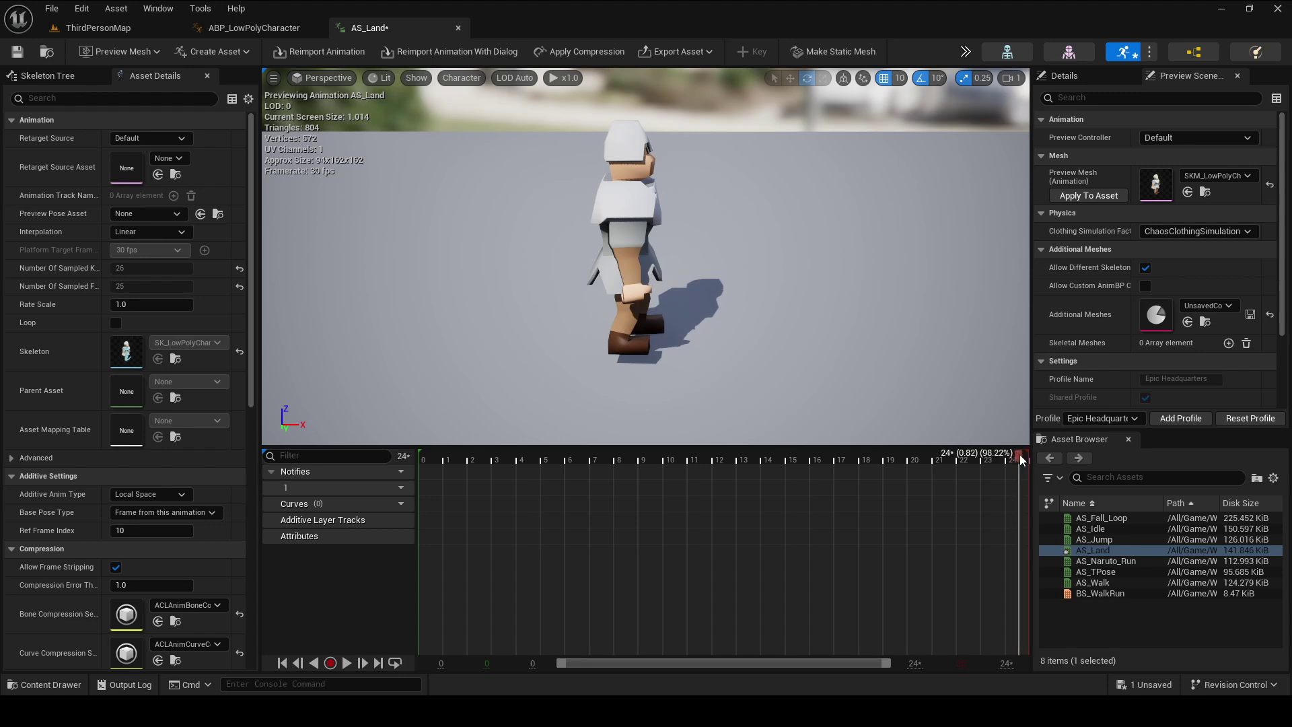
{"action": "left_click_drag", "start_coordinate": [1031, 452], "coordinate": [663, 480]}
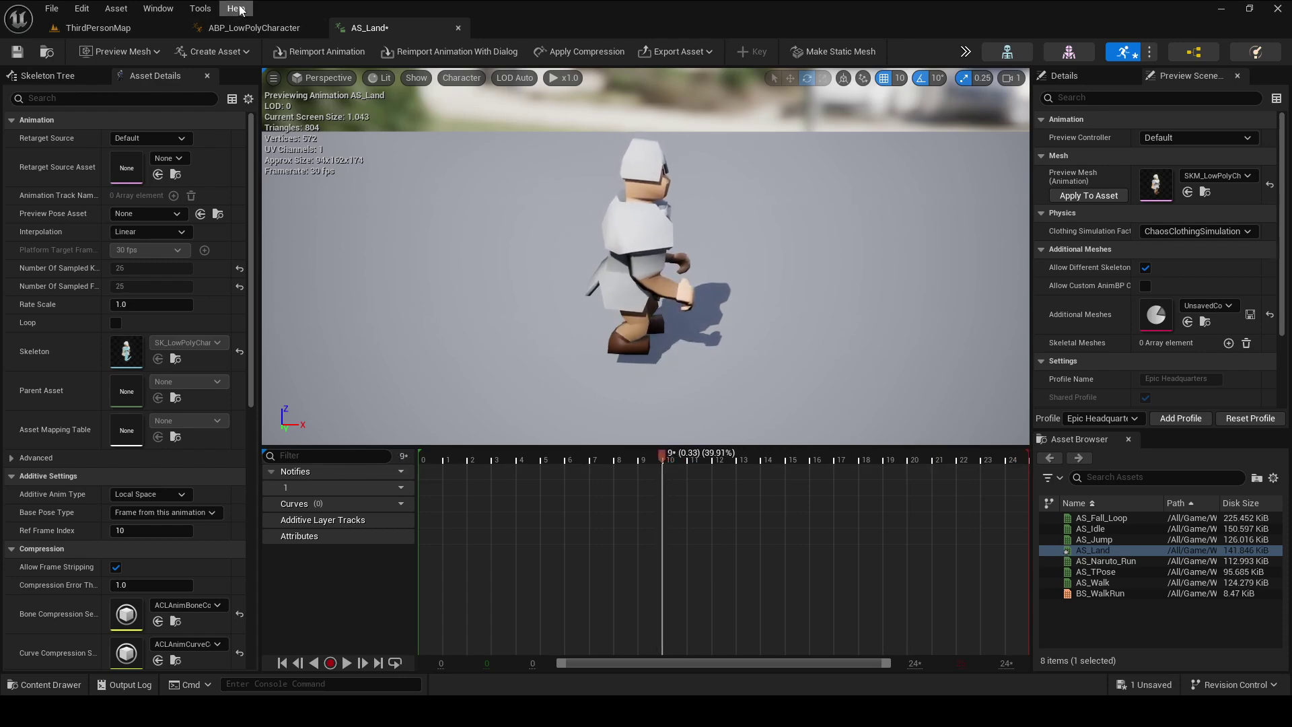
Save AS_Land and play-test the character's jump and landing in ThirdPersonMap, ending the session after the check.
{"action": "left_click", "coordinate": [89, 28]}
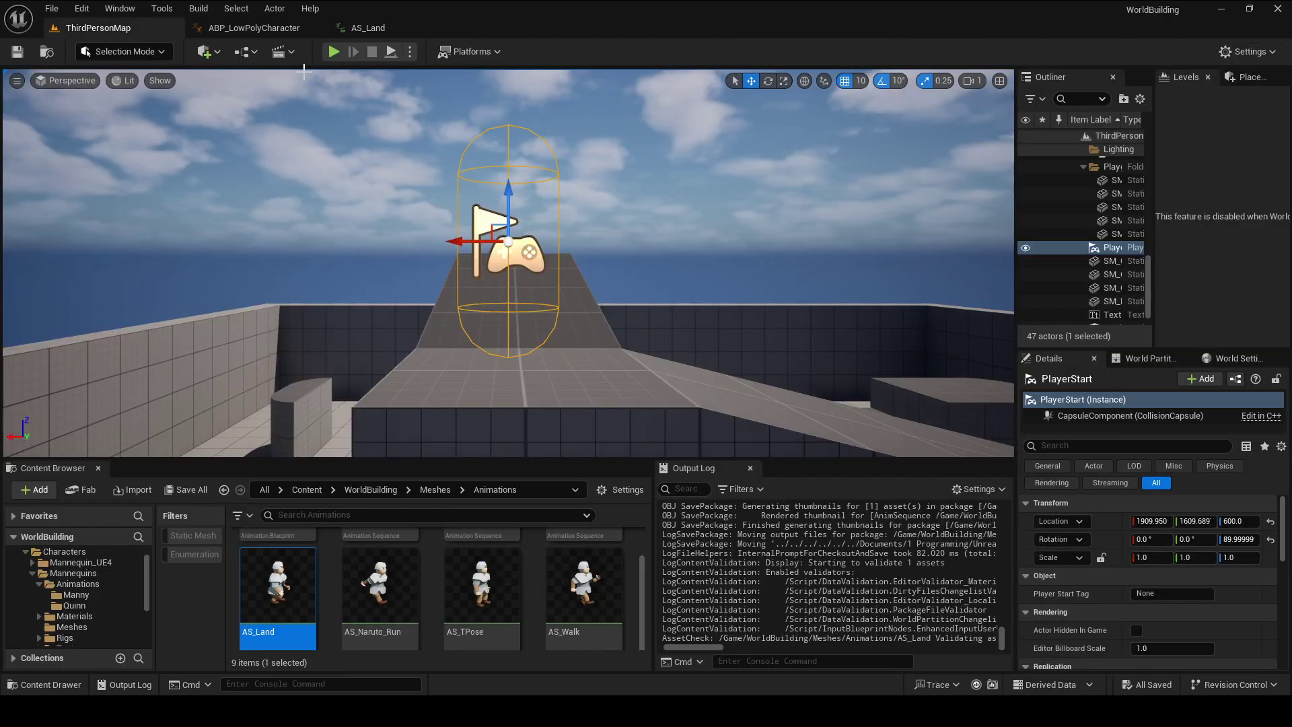
{"action": "left_click", "coordinate": [332, 52]}
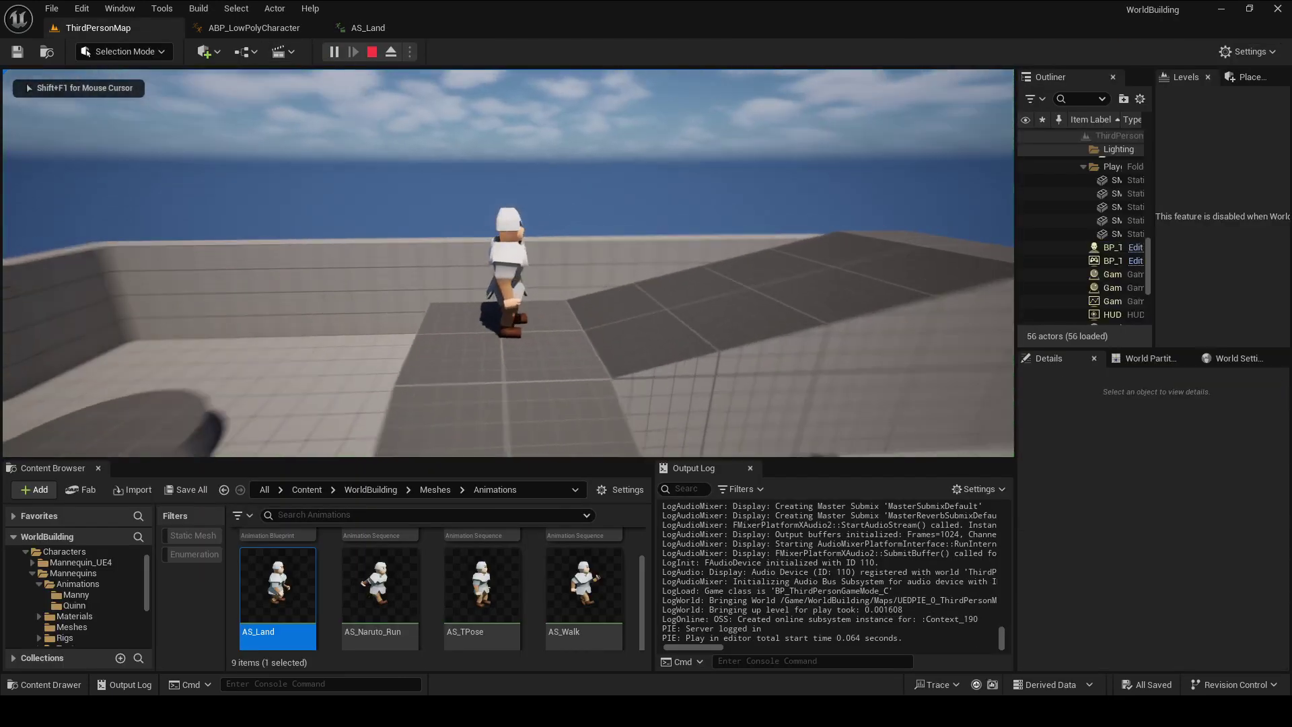
{"action": "key", "text": "space"}
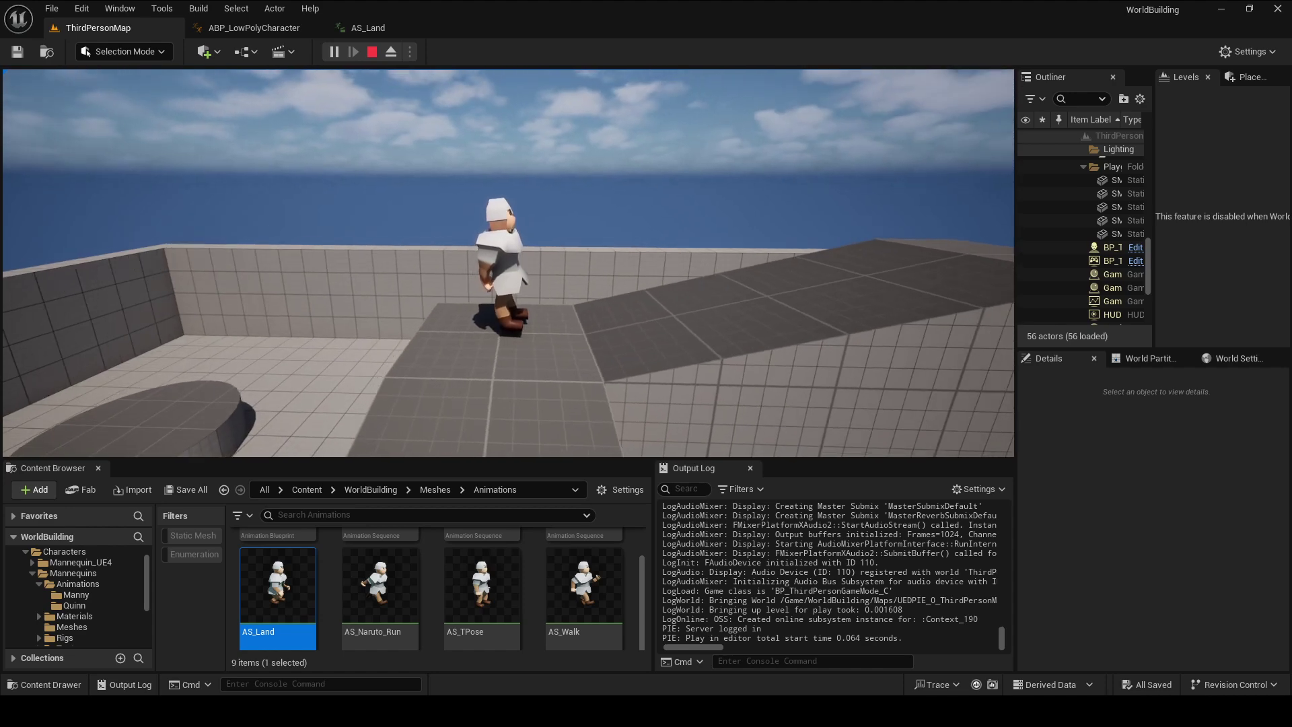
{"action": "key", "text": "Escape"}
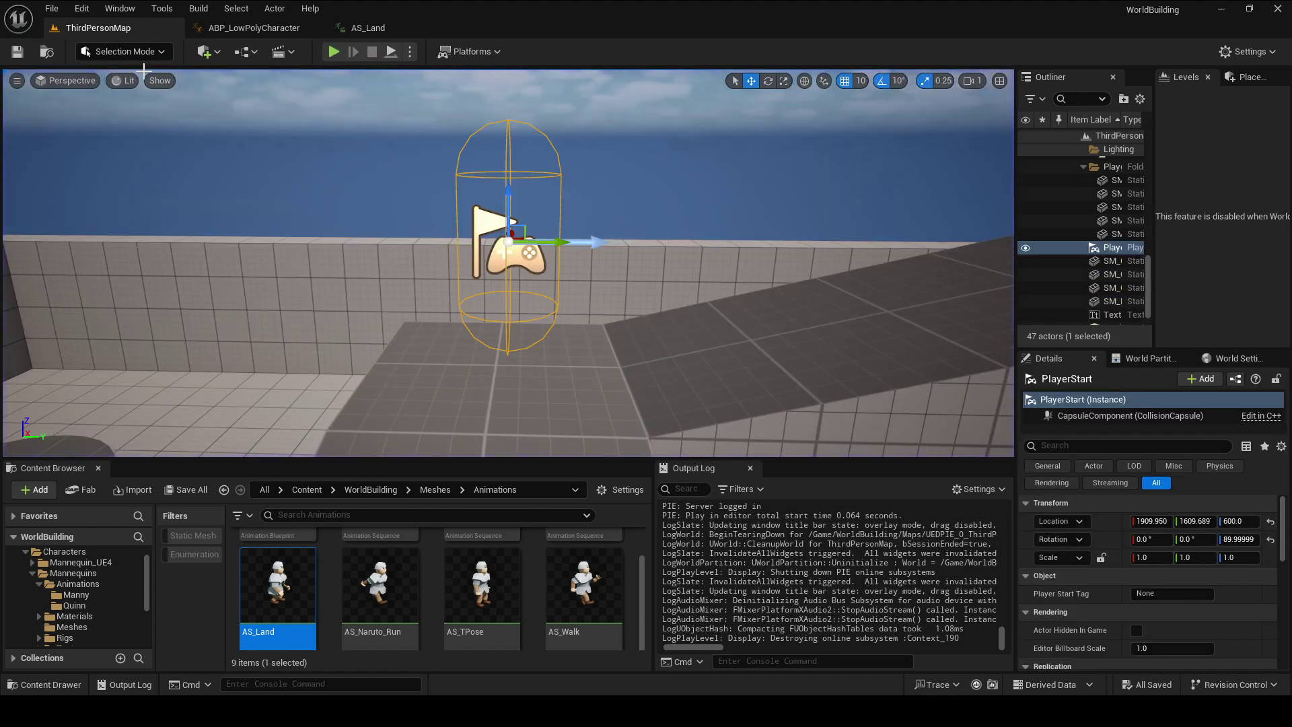
Set AS_Land's additive Base Pose Type to Selected animation scaled.
{"action": "left_click", "coordinate": [365, 28]}
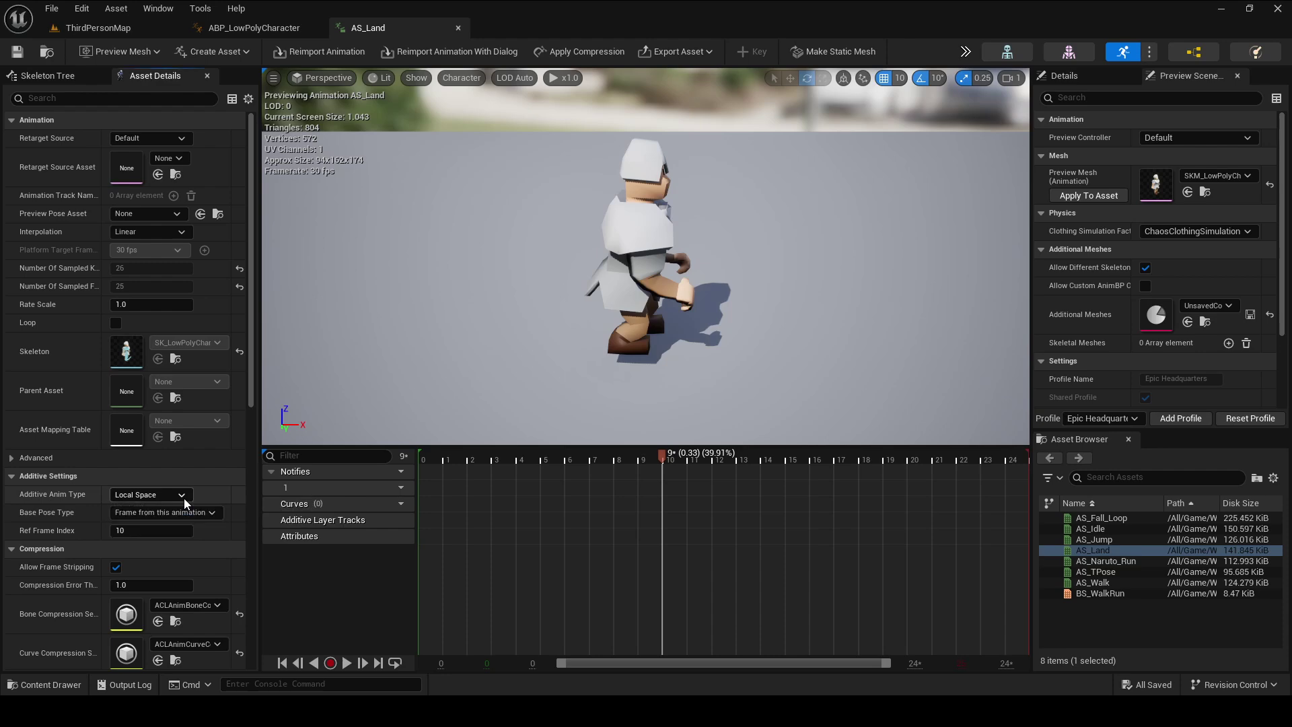
{"action": "left_click", "coordinate": [199, 516]}
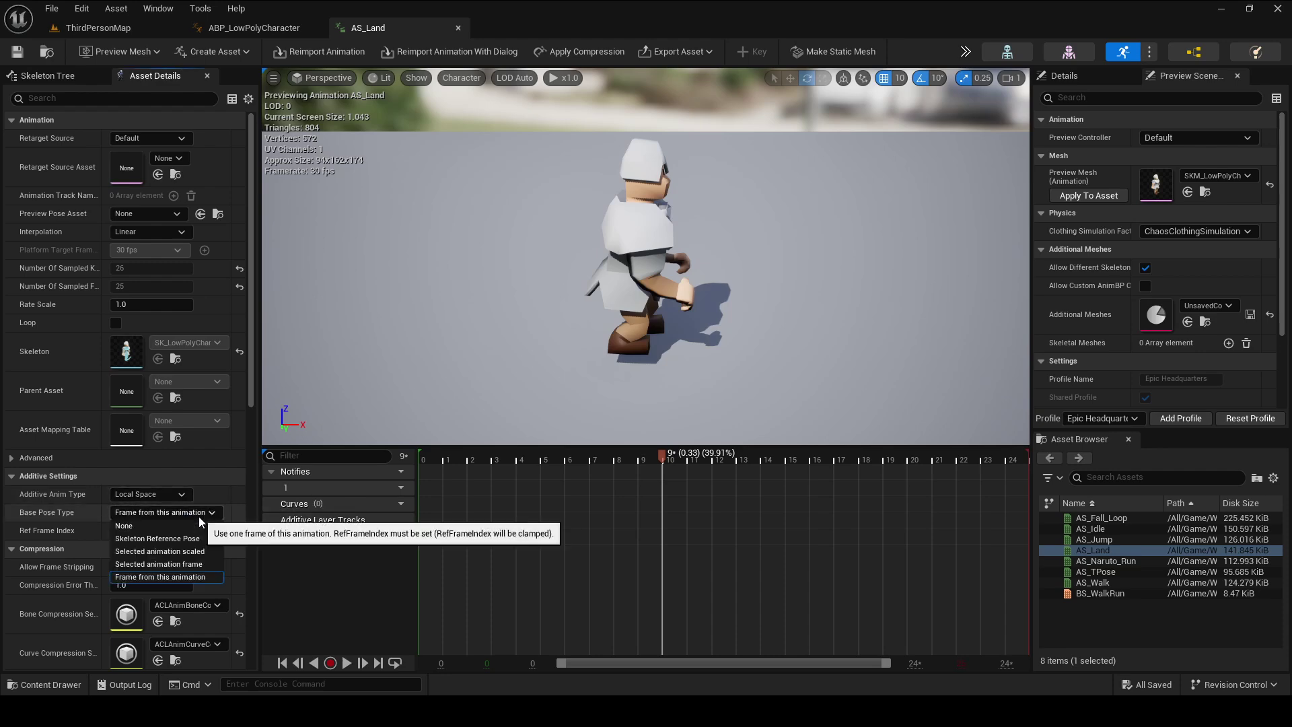
{"action": "left_click", "coordinate": [198, 565]}
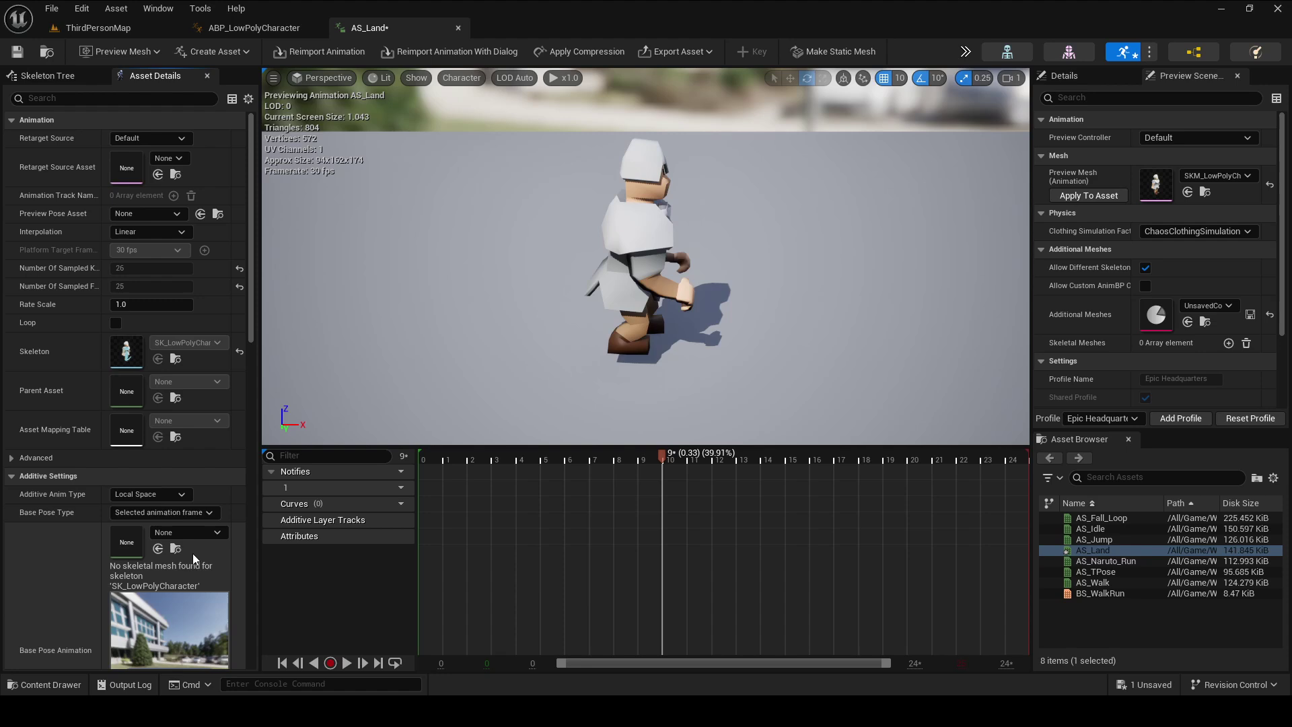
{"action": "left_click", "coordinate": [195, 512]}
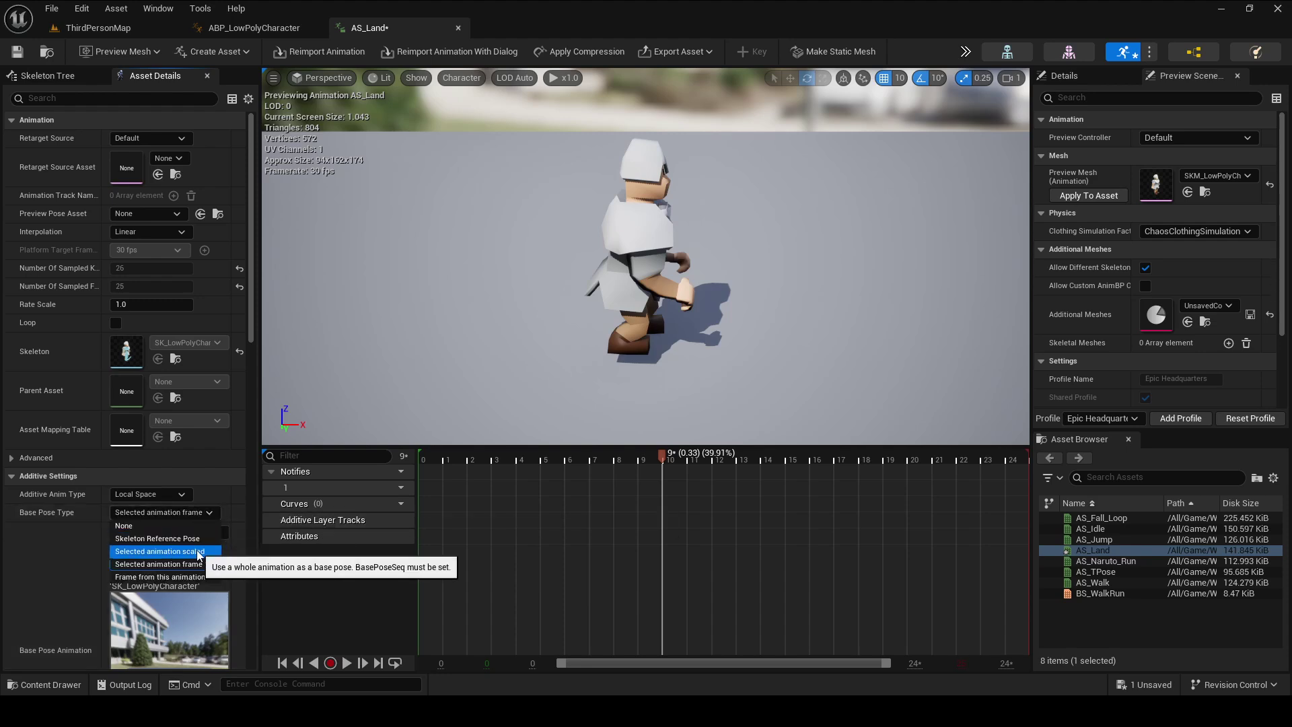
{"action": "left_click", "coordinate": [198, 551]}
Assign AS_Idle as AS_Land's base pose animation and scrub the timeline to about frame 24.
{"action": "scroll", "coordinate": [201, 512], "scroll_direction": "down", "scroll_amount": 1}
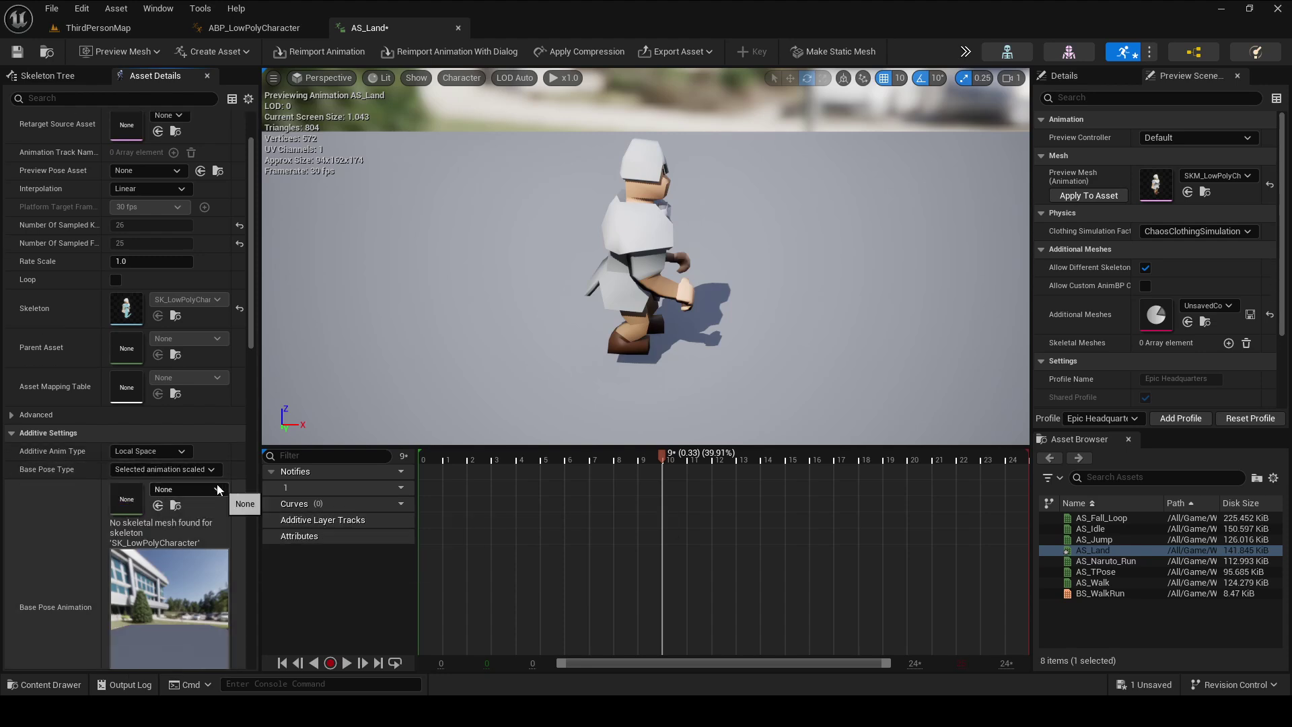
{"action": "left_click", "coordinate": [196, 489]}
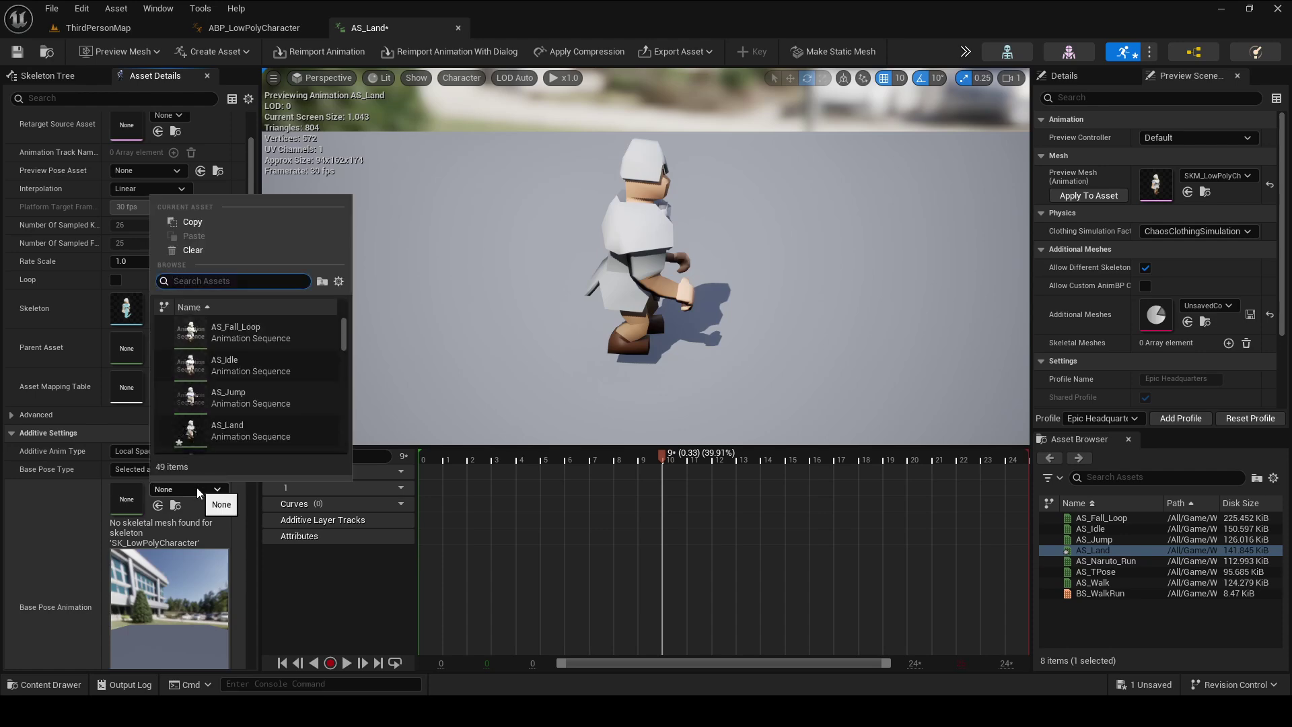
{"action": "left_click", "coordinate": [273, 363]}
{"action": "scroll", "coordinate": [79, 511], "scroll_direction": "down", "scroll_amount": 2}
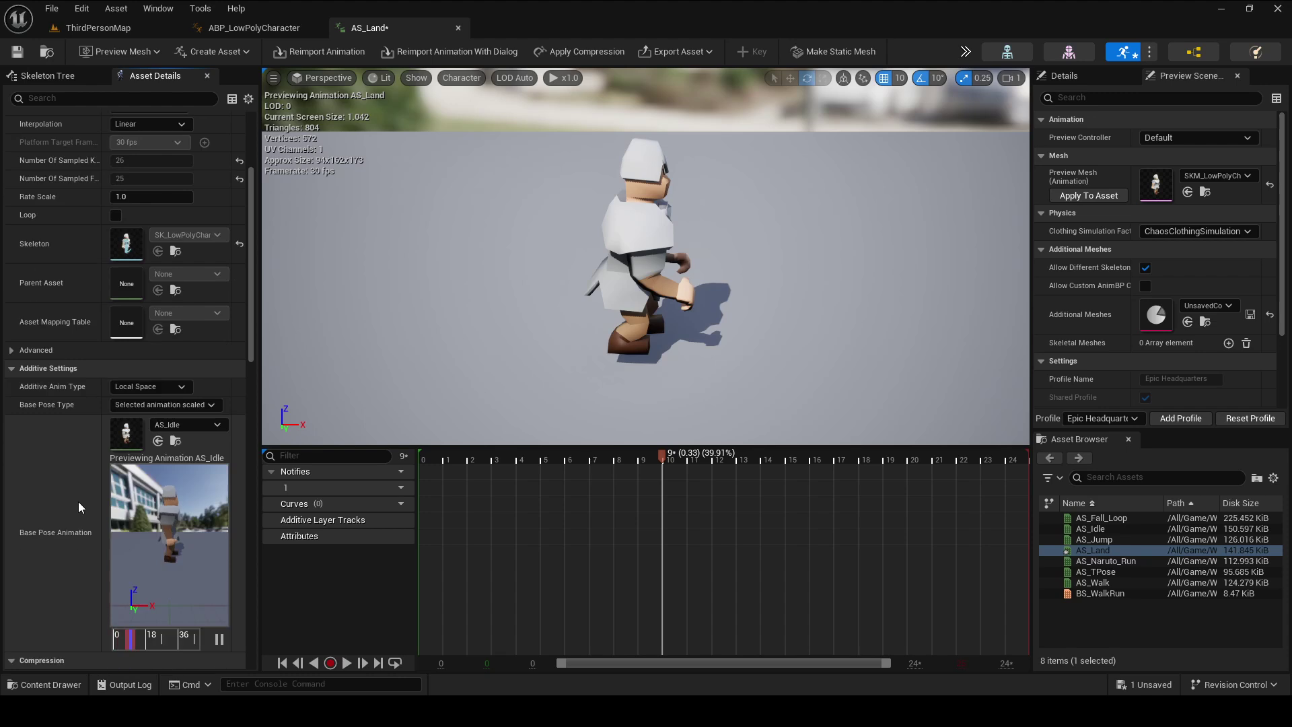
{"action": "scroll", "coordinate": [79, 449], "scroll_direction": "down", "scroll_amount": 1}
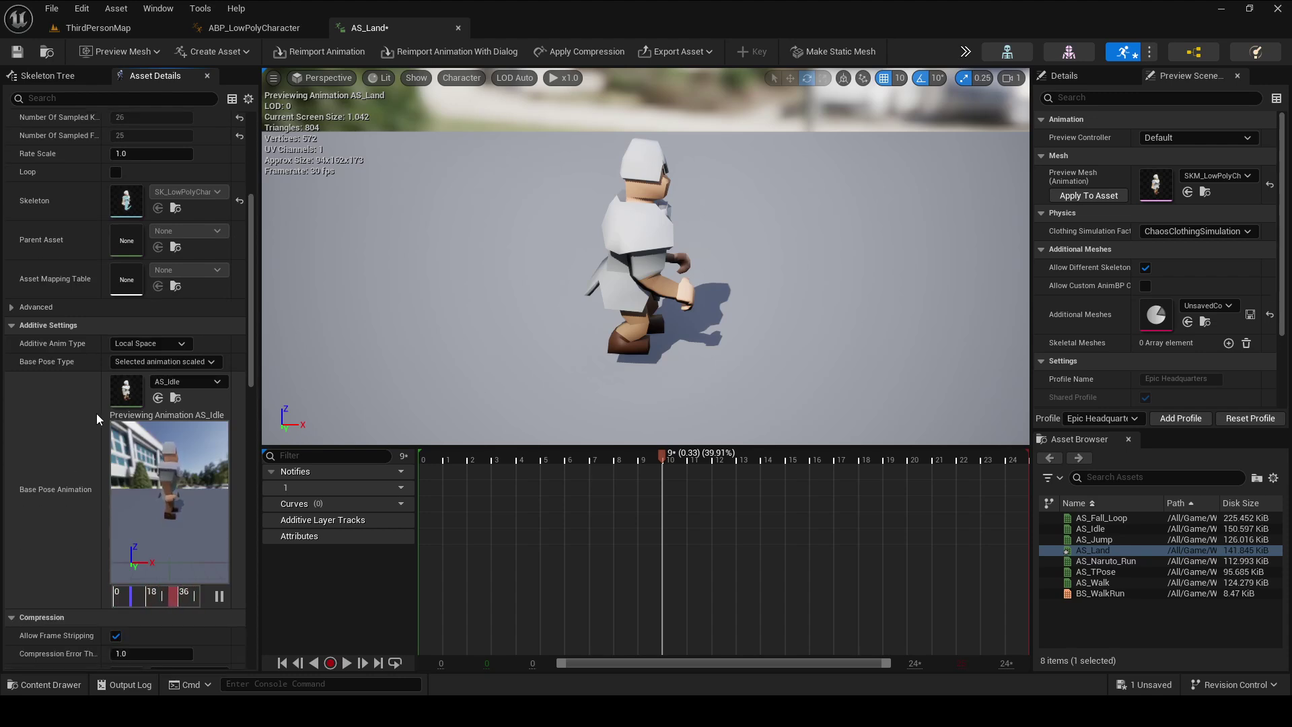
{"action": "left_click_drag", "start_coordinate": [665, 457], "coordinate": [1019, 460]}
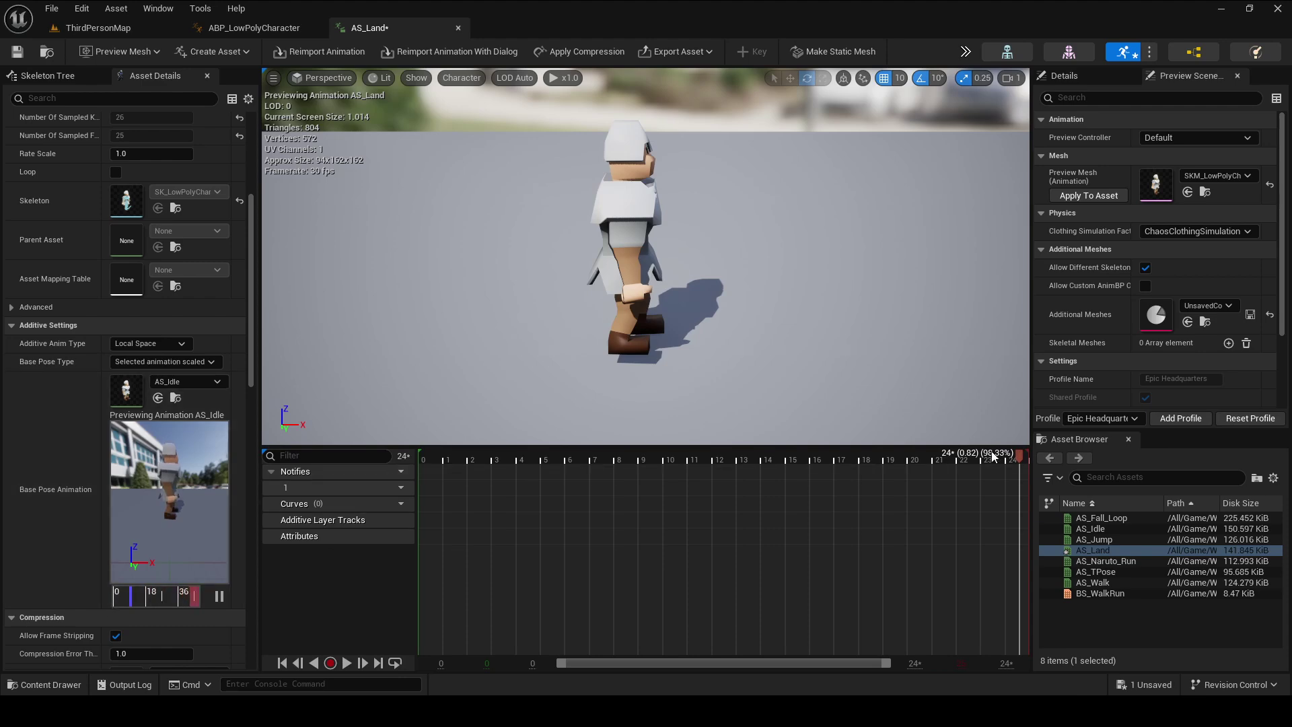
Set AS_Land's additive Base Pose Type to Frame from this animation with Ref Frame Index 25, and save the asset.
{"action": "left_click", "coordinate": [192, 380]}
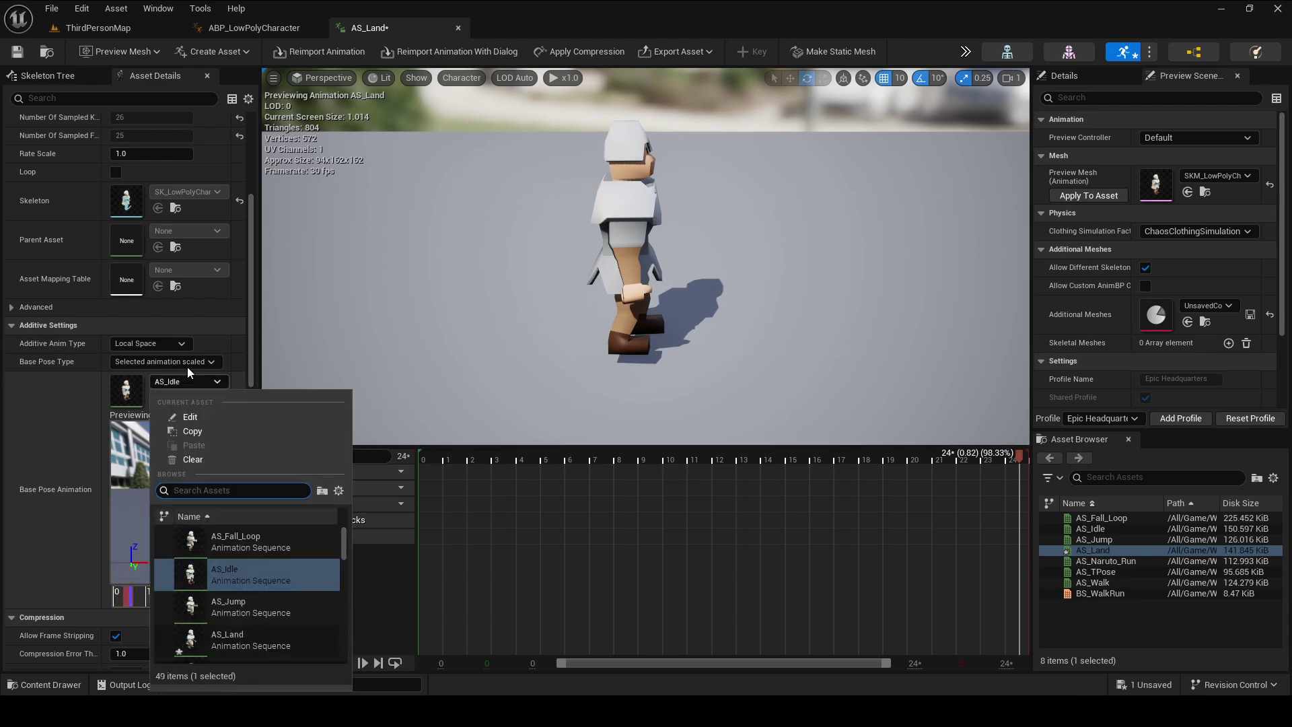
{"action": "left_click", "coordinate": [187, 363]}
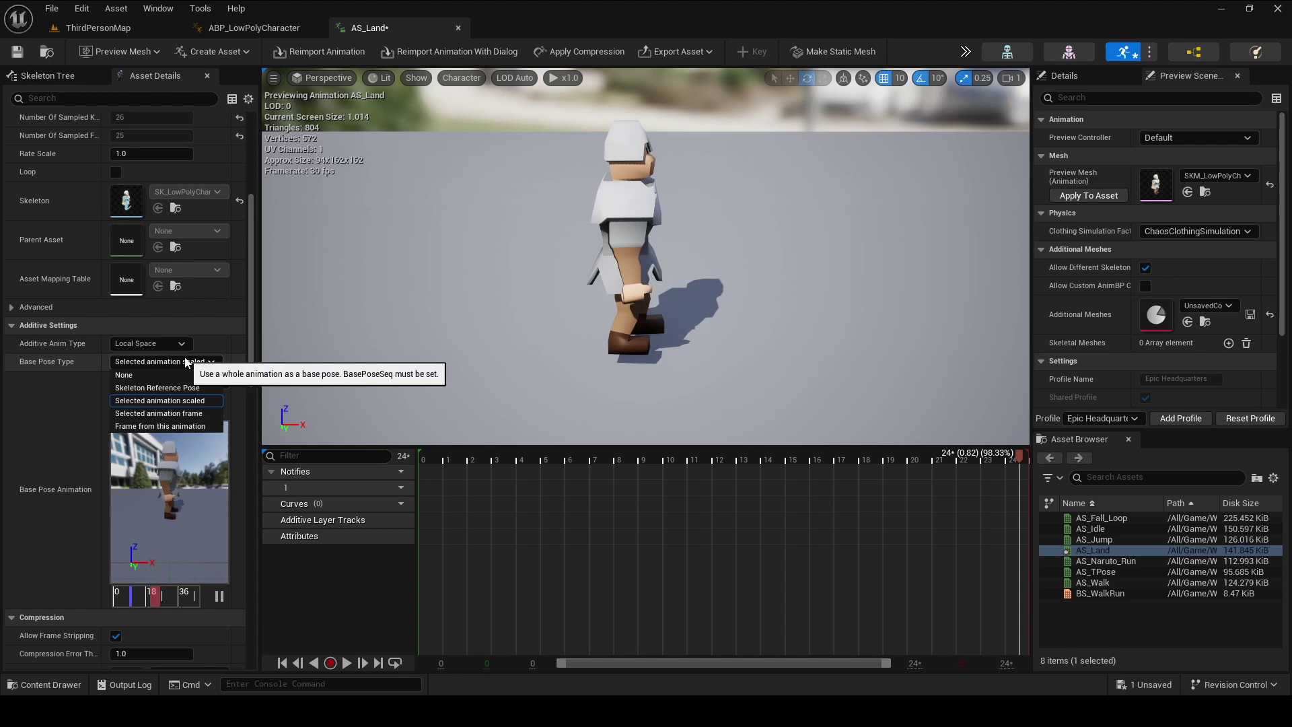
{"action": "left_click", "coordinate": [193, 428]}
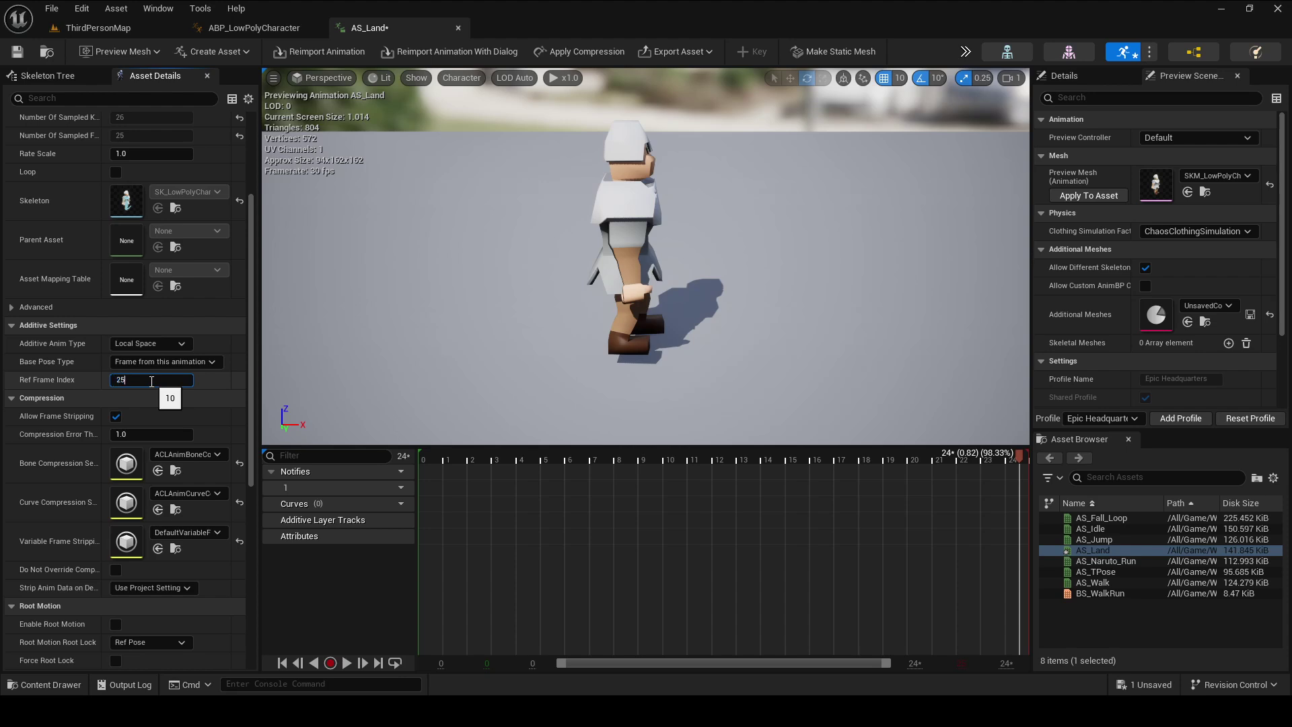
{"action": "left_click", "coordinate": [1027, 457]}
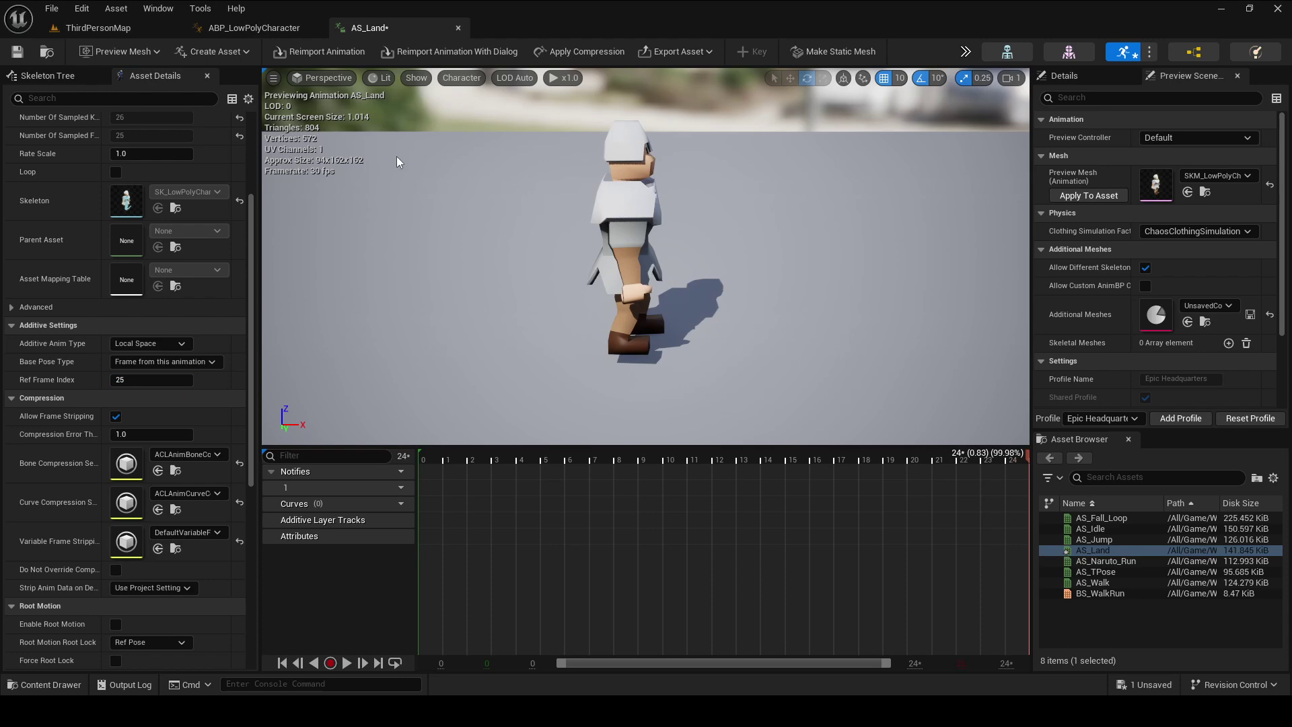
{"action": "key", "text": "ctrl+s"}
Open ABP_LowPolyCharacter's Event Graph and examine the nodes that set the character and movement component references, along with the blueprint's variables.
{"action": "left_click", "coordinate": [248, 28]}
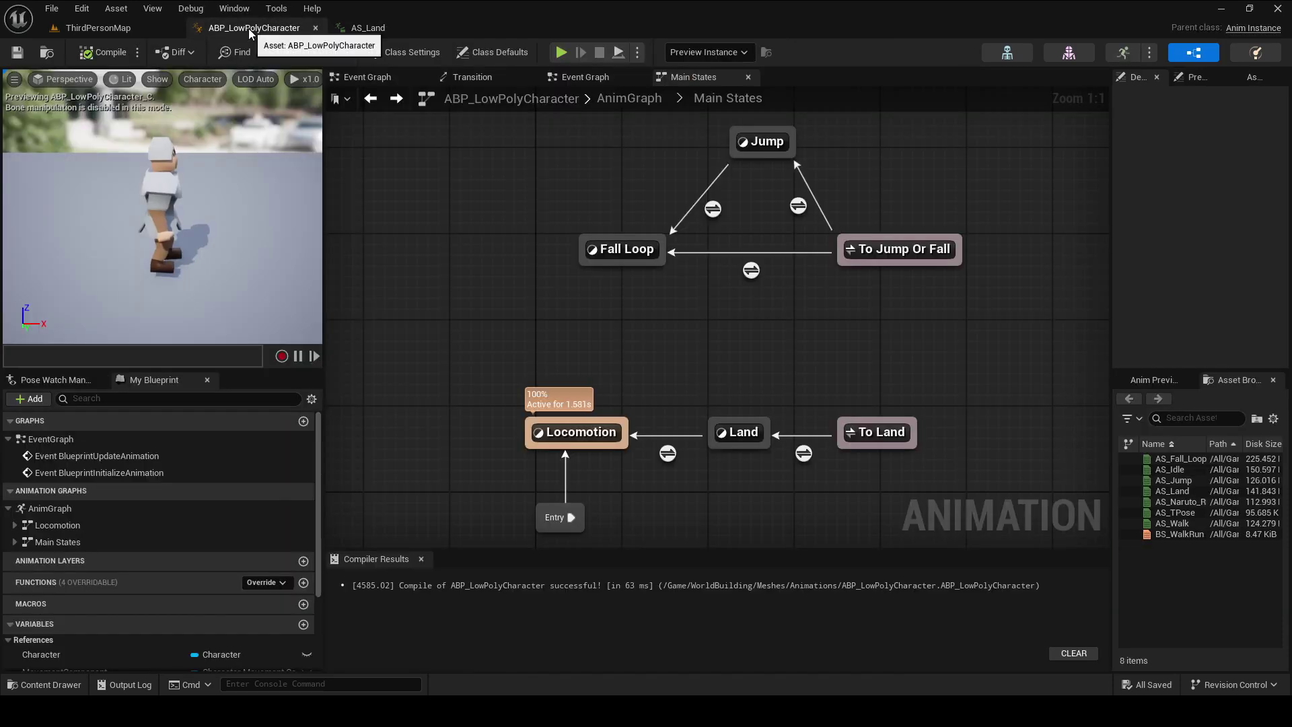
{"action": "double_click", "coordinate": [73, 439]}
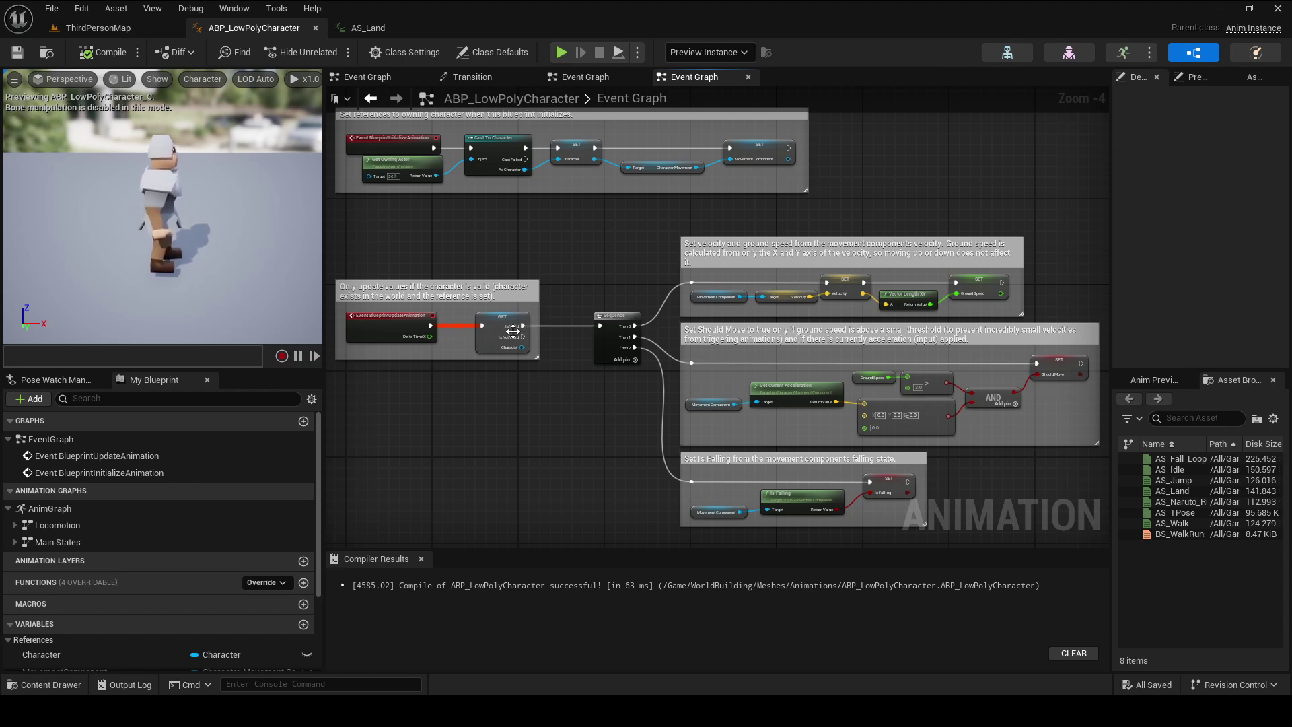
{"action": "left_click", "coordinate": [744, 151]}
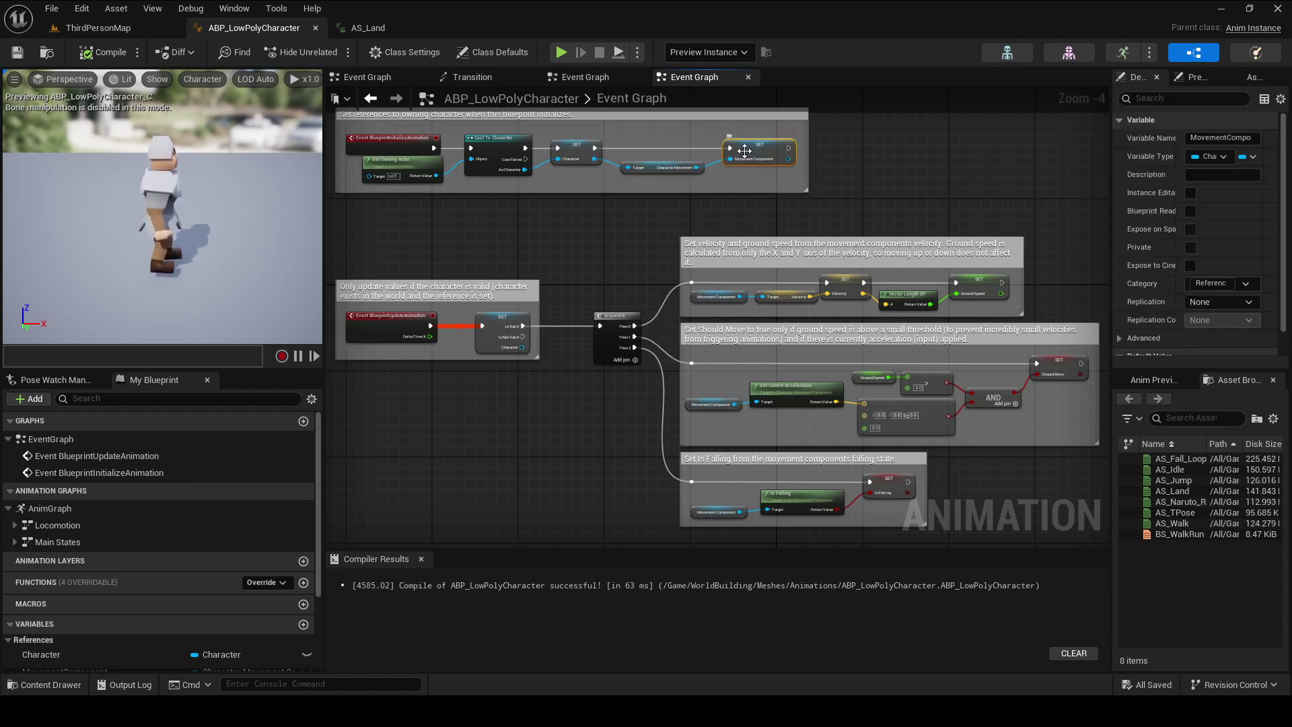
{"action": "left_click", "coordinate": [578, 154]}
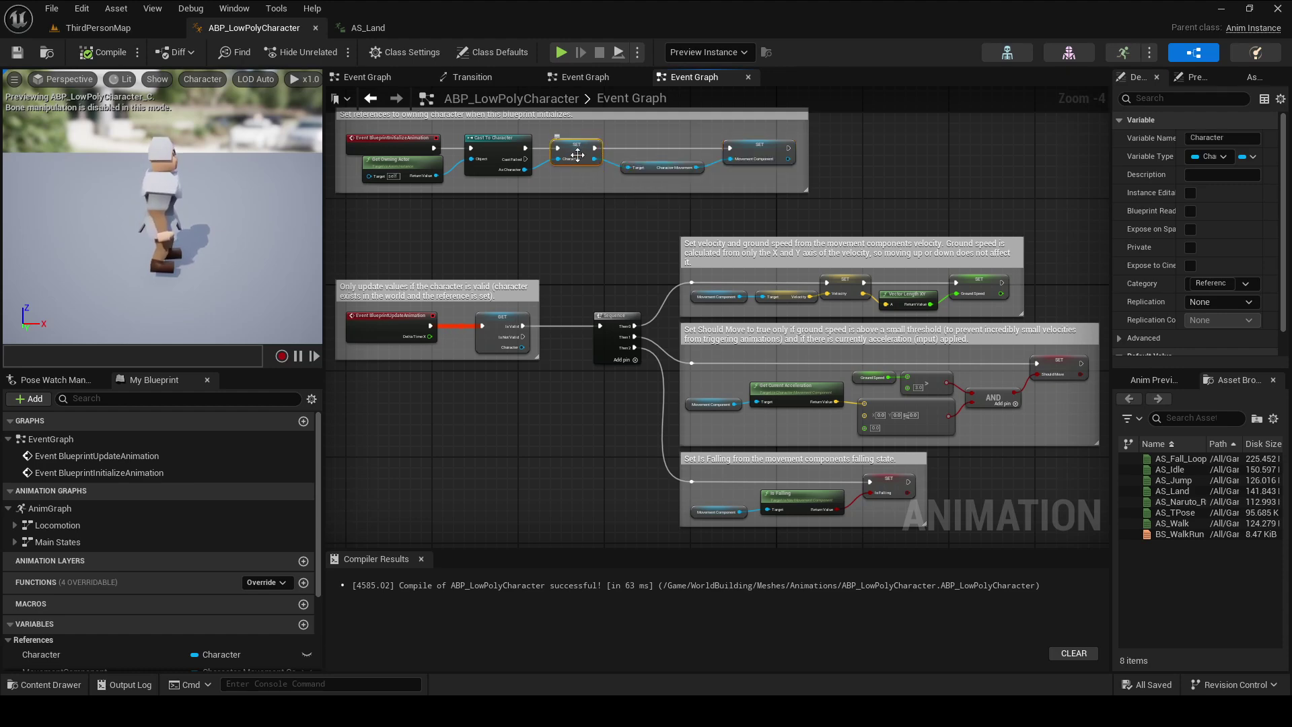
{"action": "scroll", "coordinate": [155, 573], "scroll_direction": "down", "scroll_amount": 5}
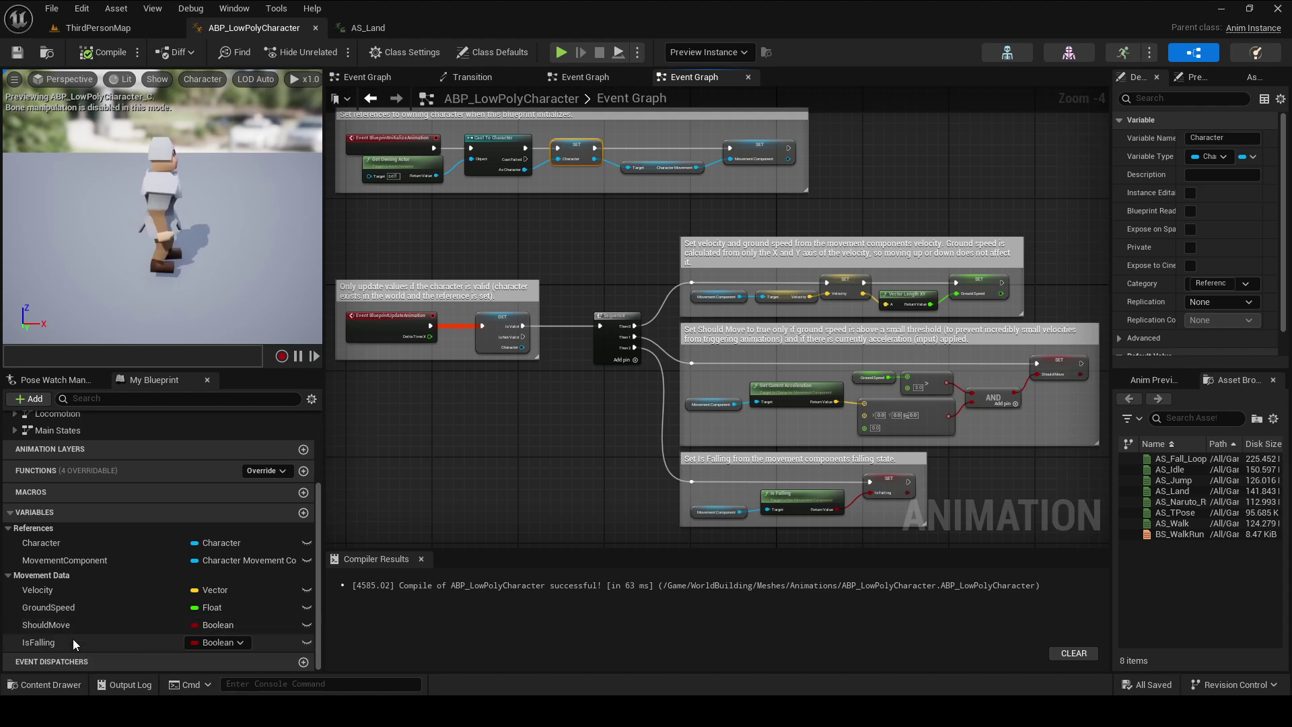
{"action": "mouse_move", "coordinate": [1021, 393]}
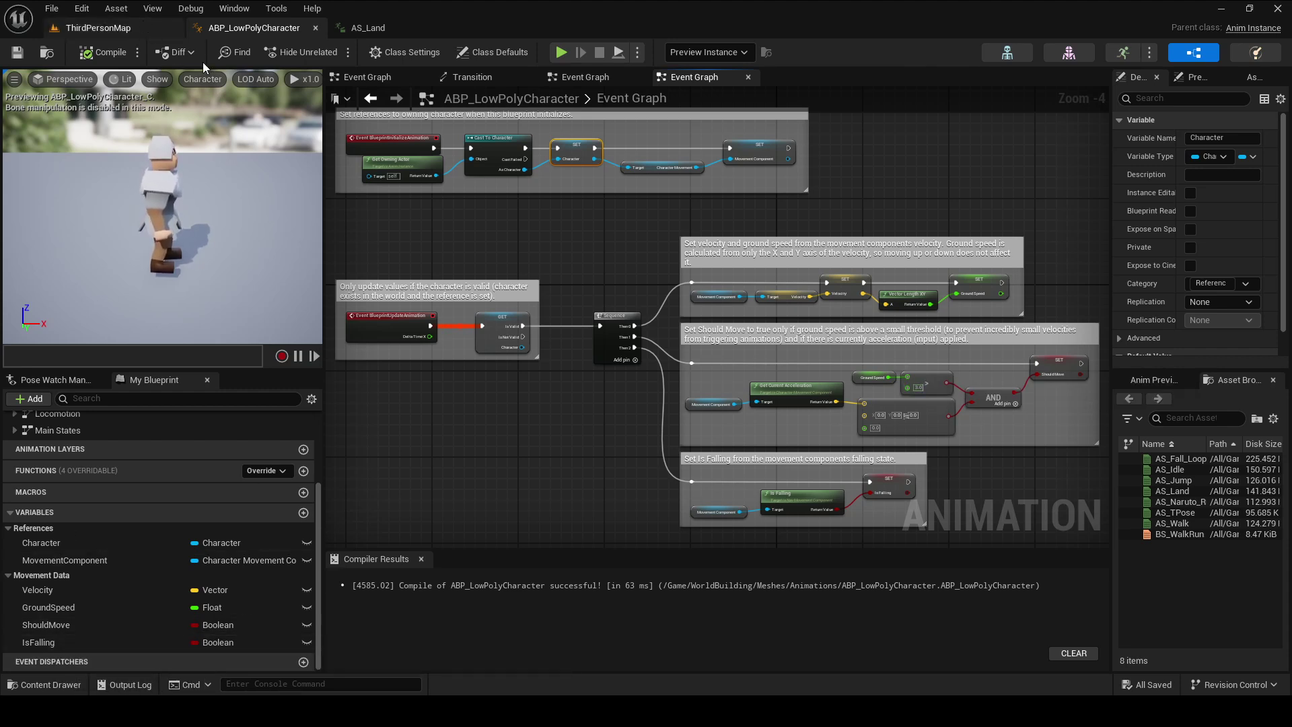
{"action": "scroll", "coordinate": [94, 538], "scroll_direction": "up", "scroll_amount": 3}
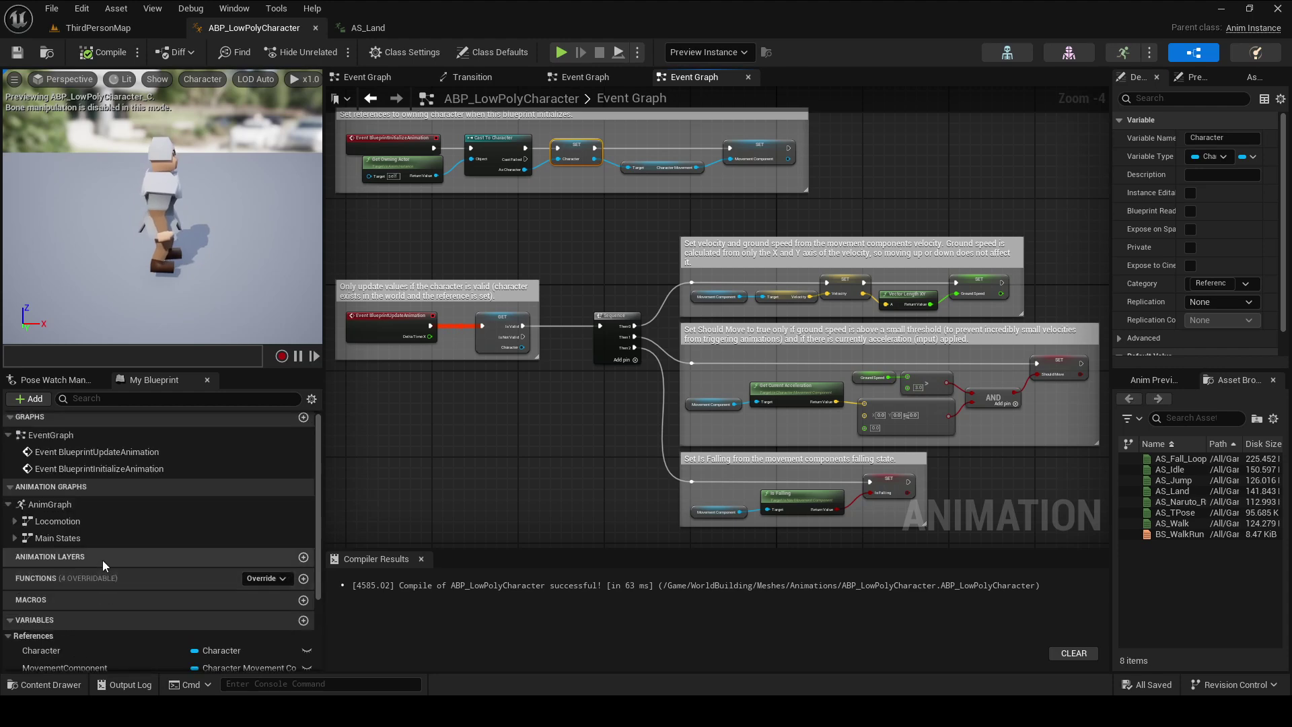
Open the Locomotion state machine from the AnimGraph and examine the transitions between Idle and Walk/Run.
{"action": "double_click", "coordinate": [62, 506]}
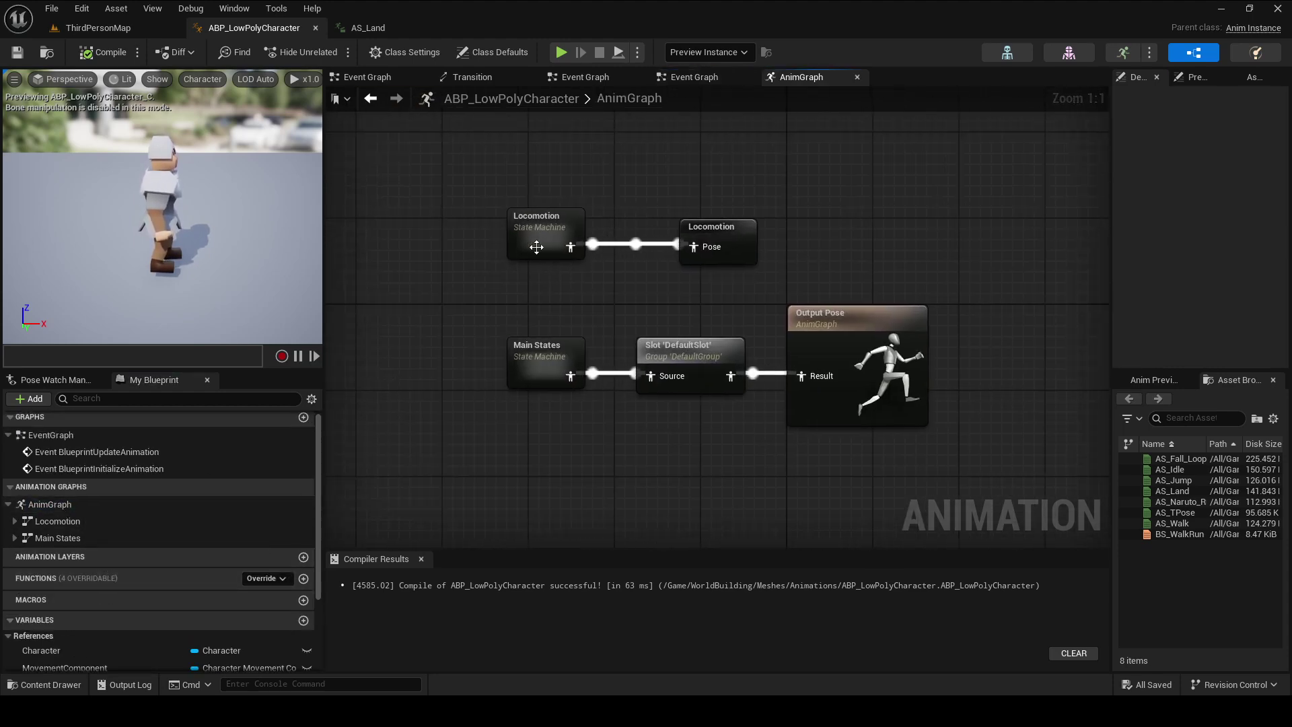
{"action": "double_click", "coordinate": [542, 241]}
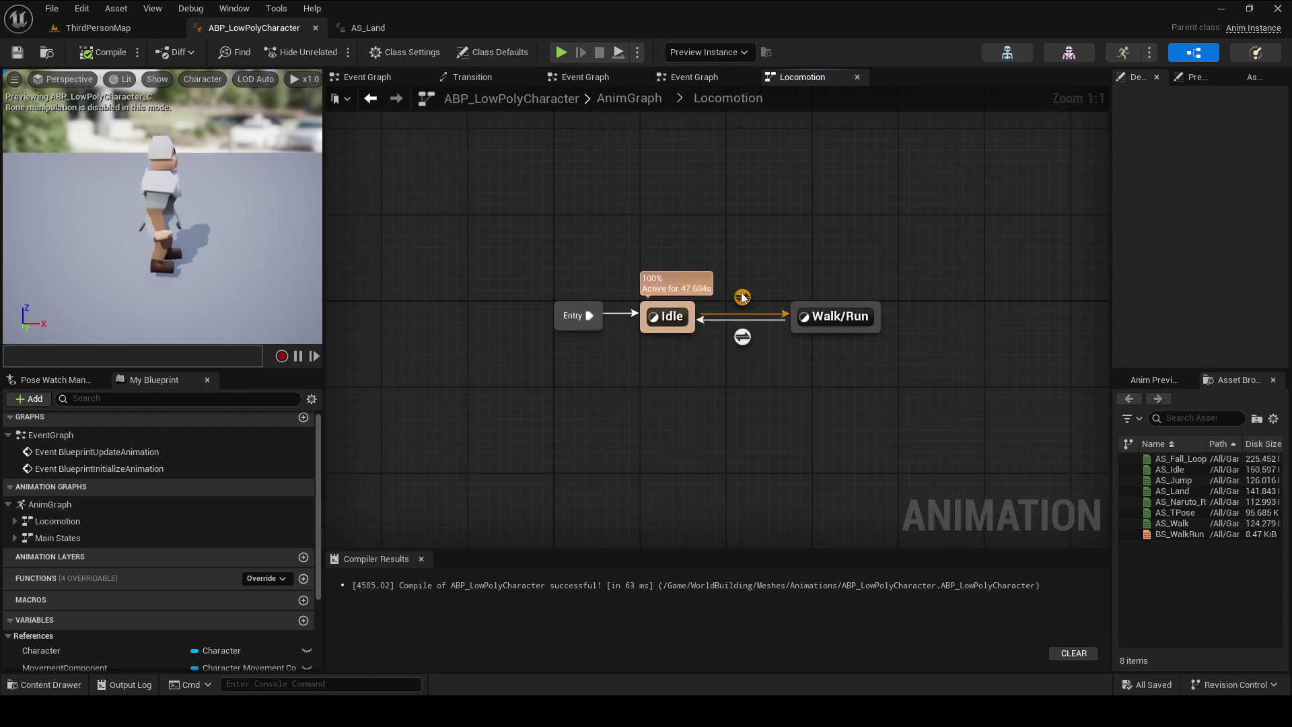
{"action": "mouse_move", "coordinate": [742, 294]}
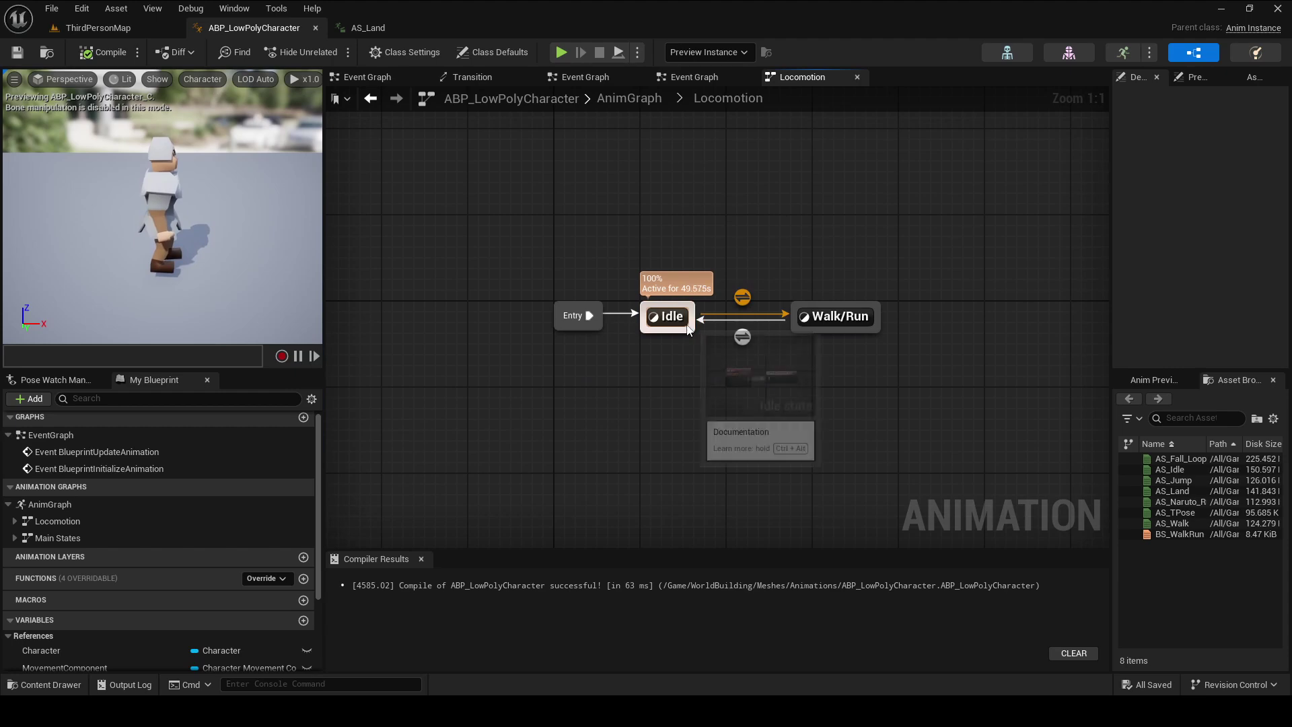
{"action": "mouse_move", "coordinate": [828, 320]}
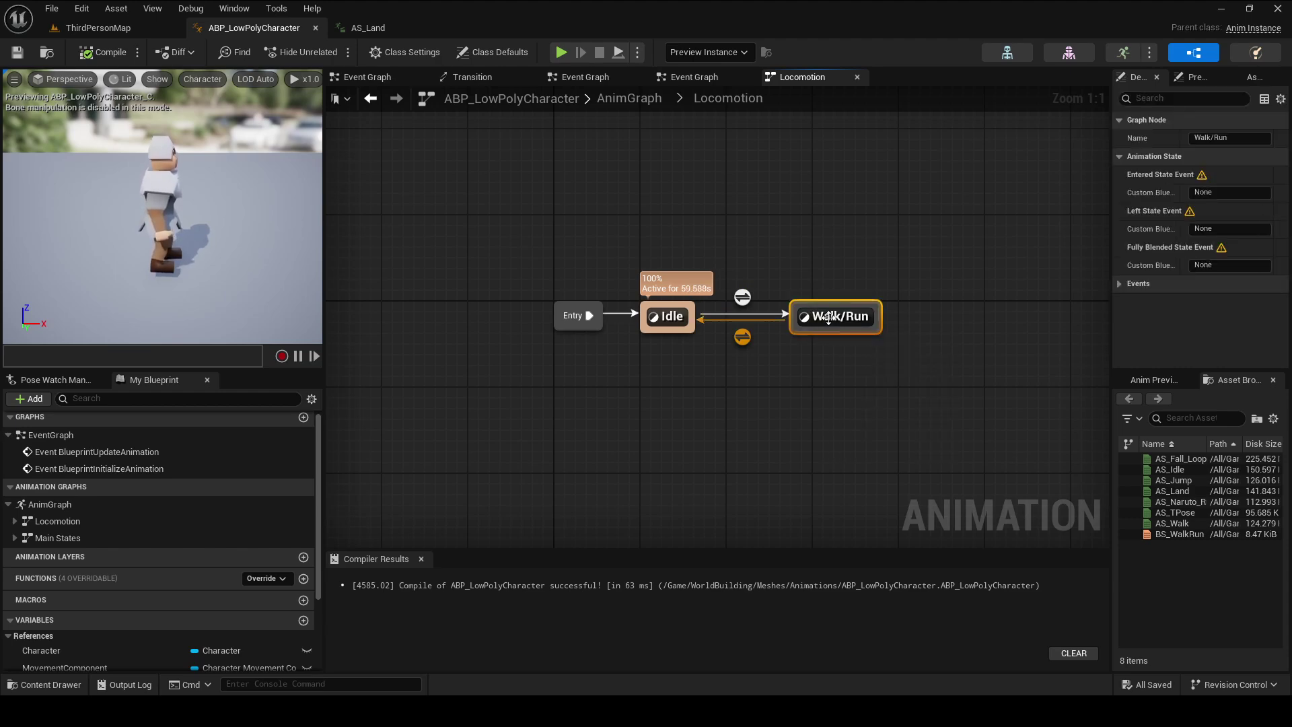
Examine how Ground Speed feeds the BS_WalkRun blend space in the Walk/Run state, and view the Idle state's animation.
{"action": "double_click", "coordinate": [829, 317]}
{"action": "left_click_drag", "start_coordinate": [598, 281], "coordinate": [640, 285]}
{"action": "mouse_move", "coordinate": [673, 273]}
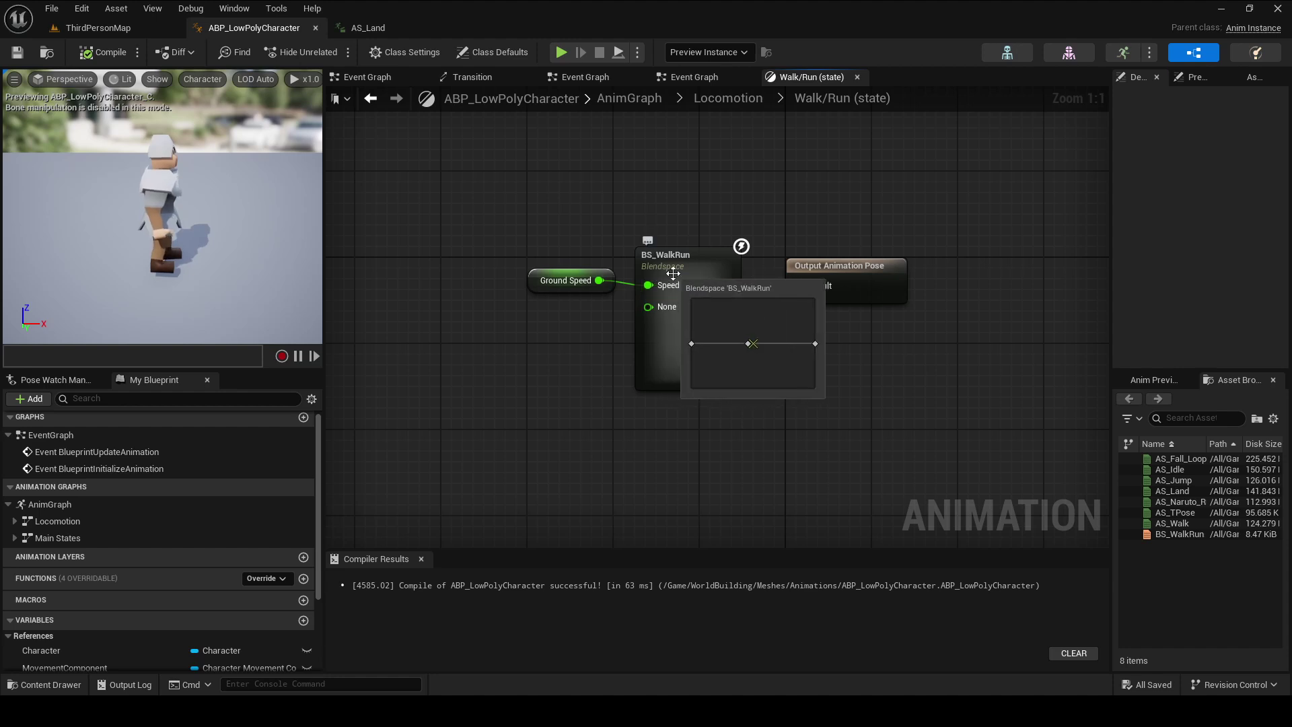
{"action": "left_click_drag", "start_coordinate": [726, 286], "coordinate": [800, 285]}
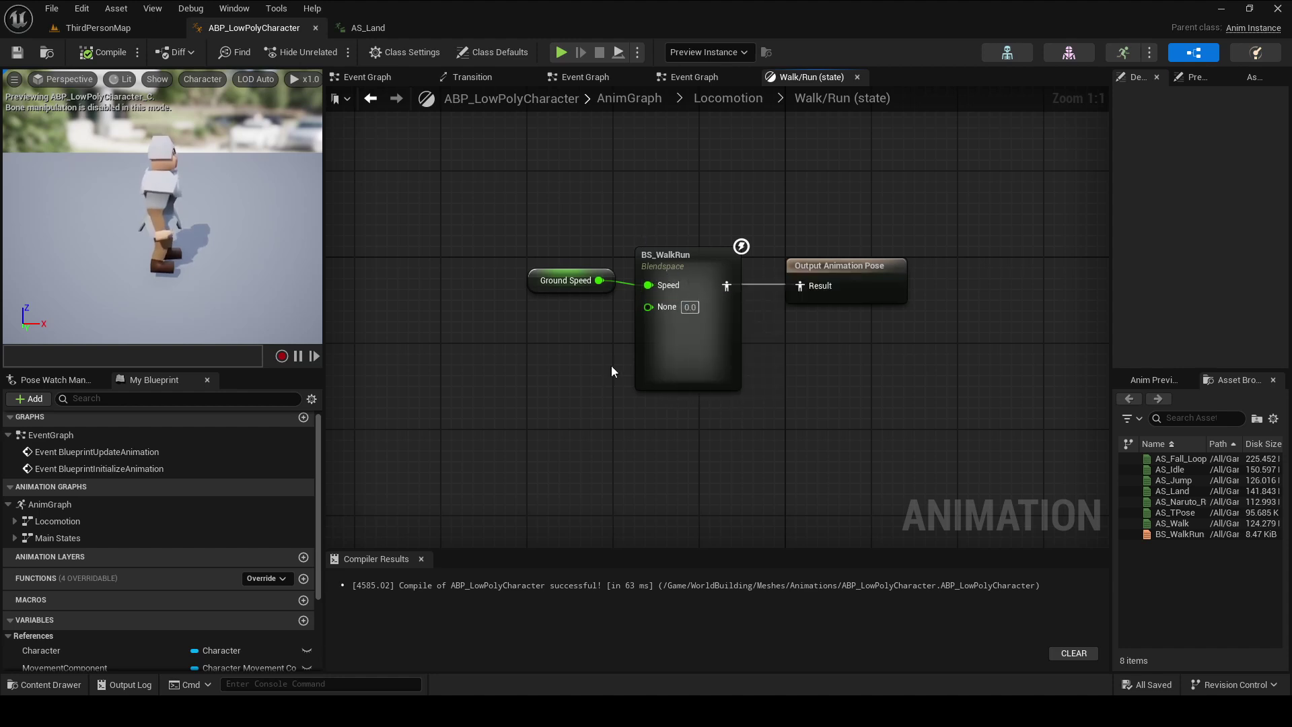
{"action": "left_click", "coordinate": [582, 268]}
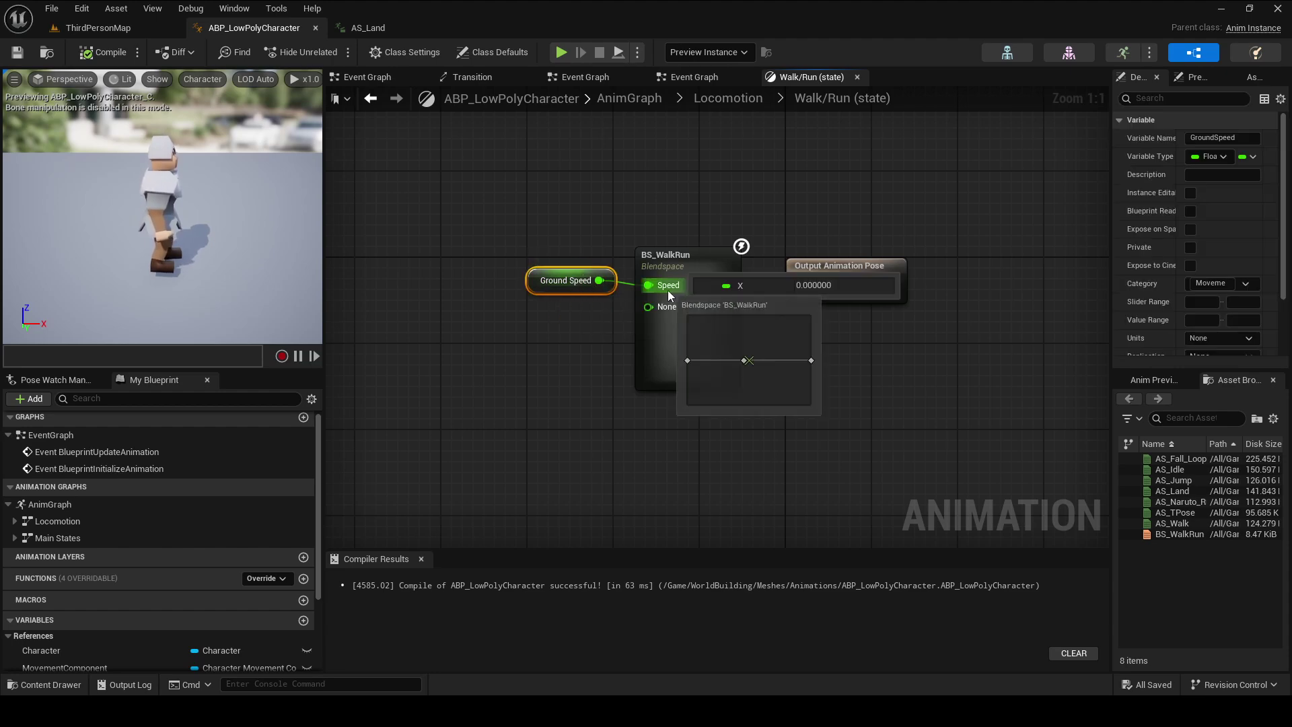
{"action": "mouse_move", "coordinate": [670, 288]}
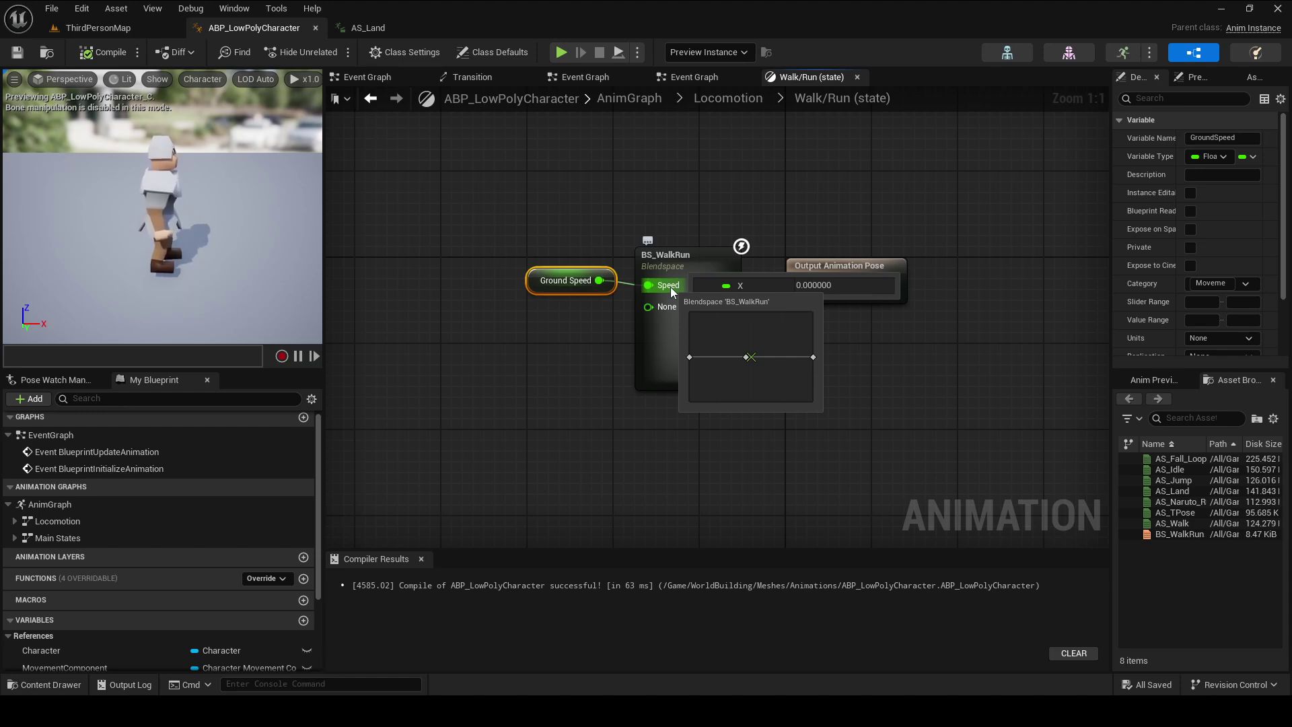
{"action": "left_click", "coordinate": [537, 163]}
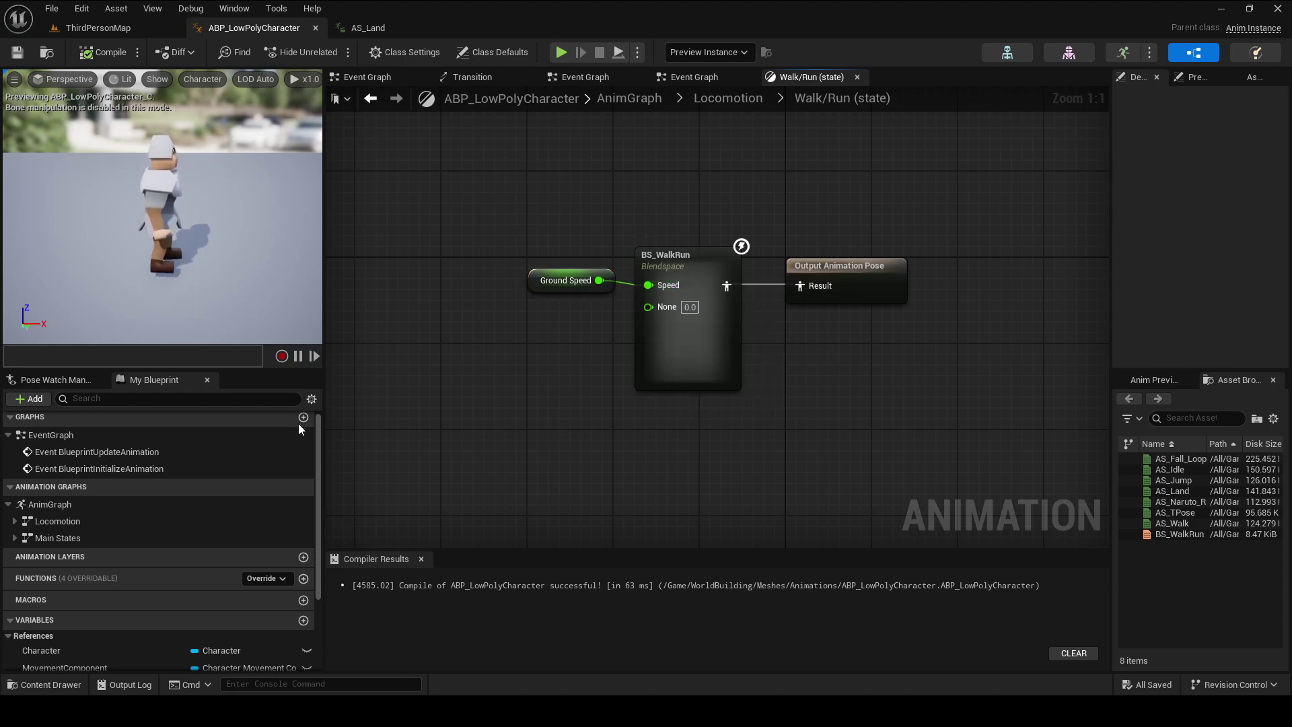
{"action": "double_click", "coordinate": [95, 515]}
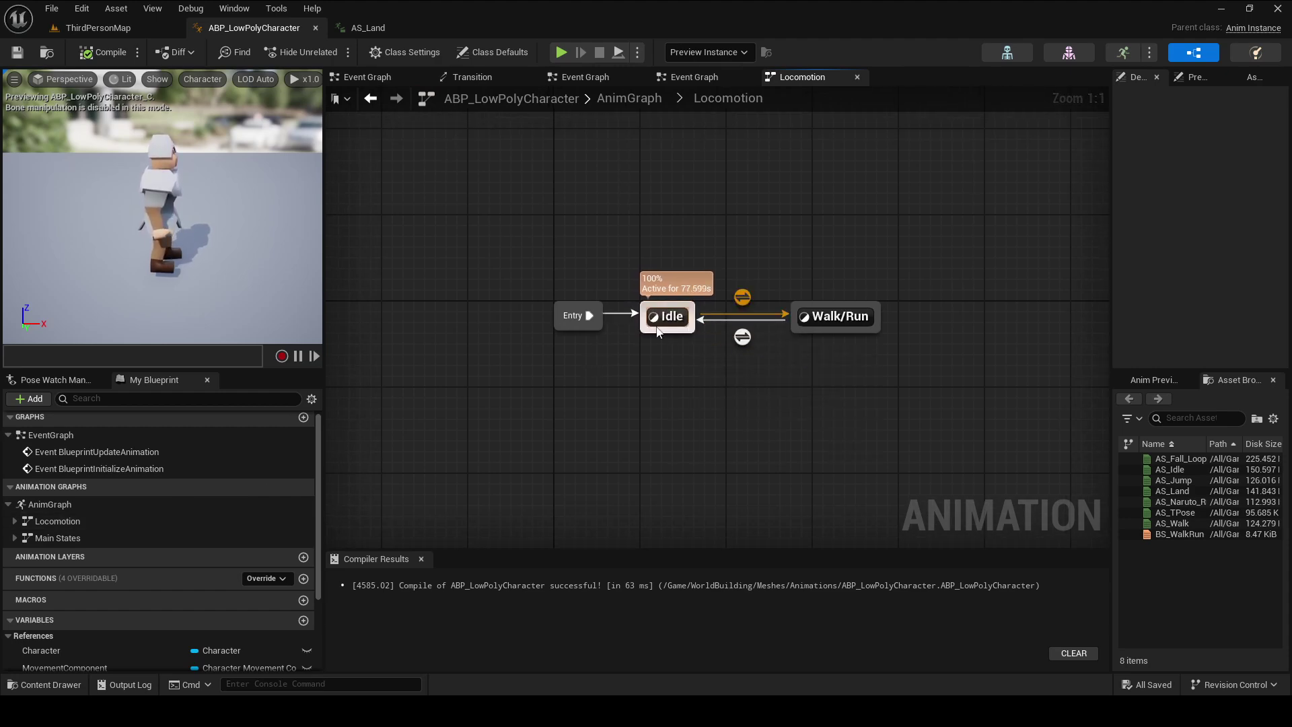
{"action": "double_click", "coordinate": [672, 316]}
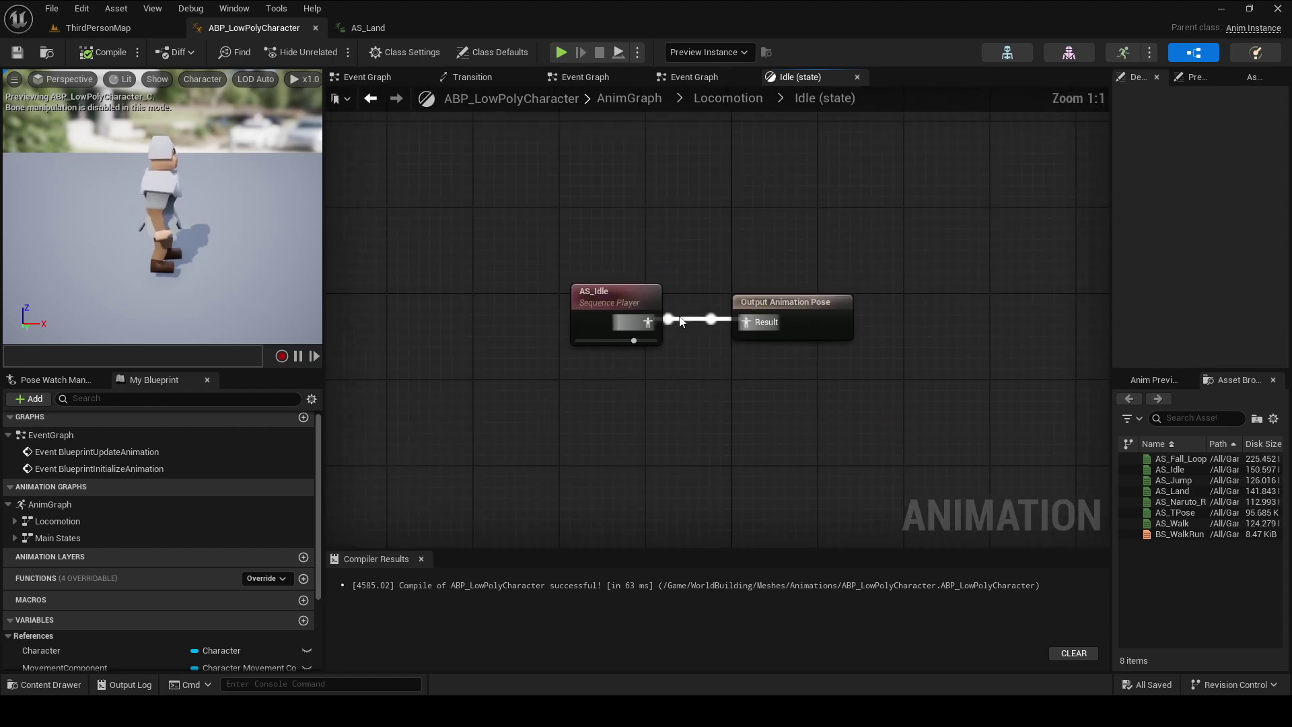
Open the Main States state machine and view the command for adding a state alias without adding one.
{"action": "double_click", "coordinate": [87, 534]}
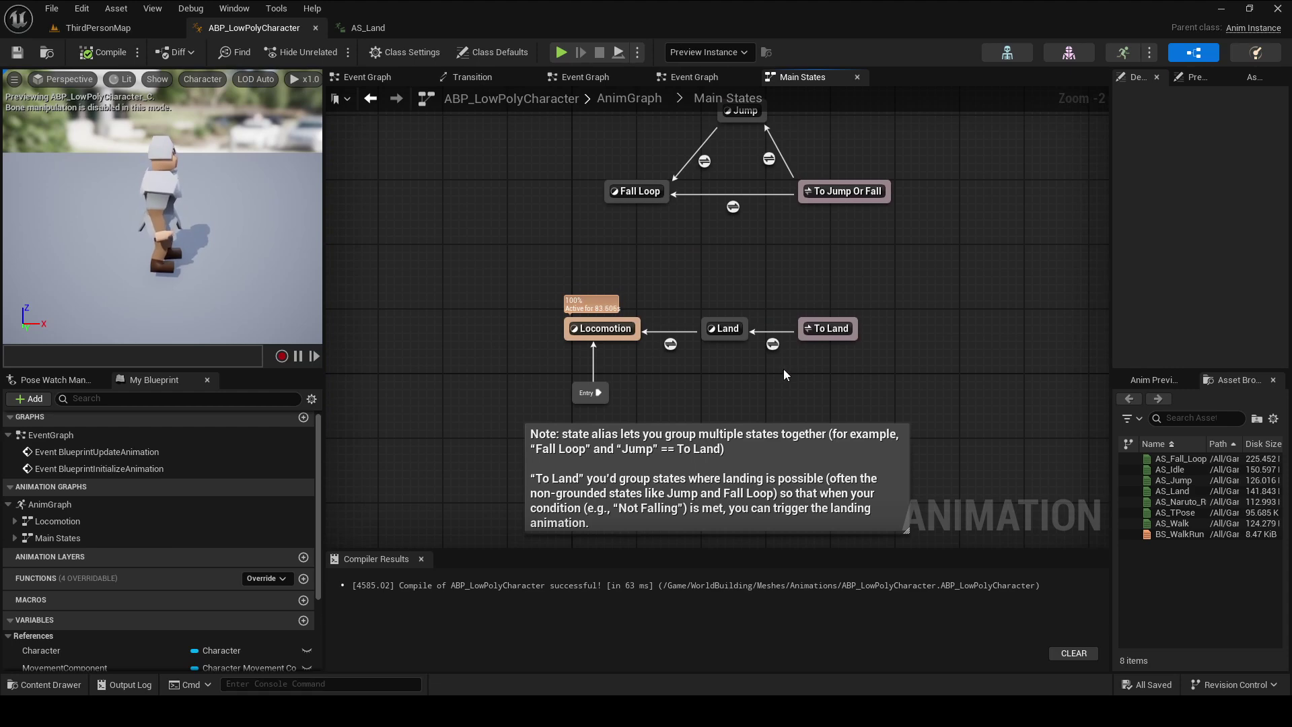
{"action": "scroll", "coordinate": [784, 375], "scroll_direction": "up", "scroll_amount": 1}
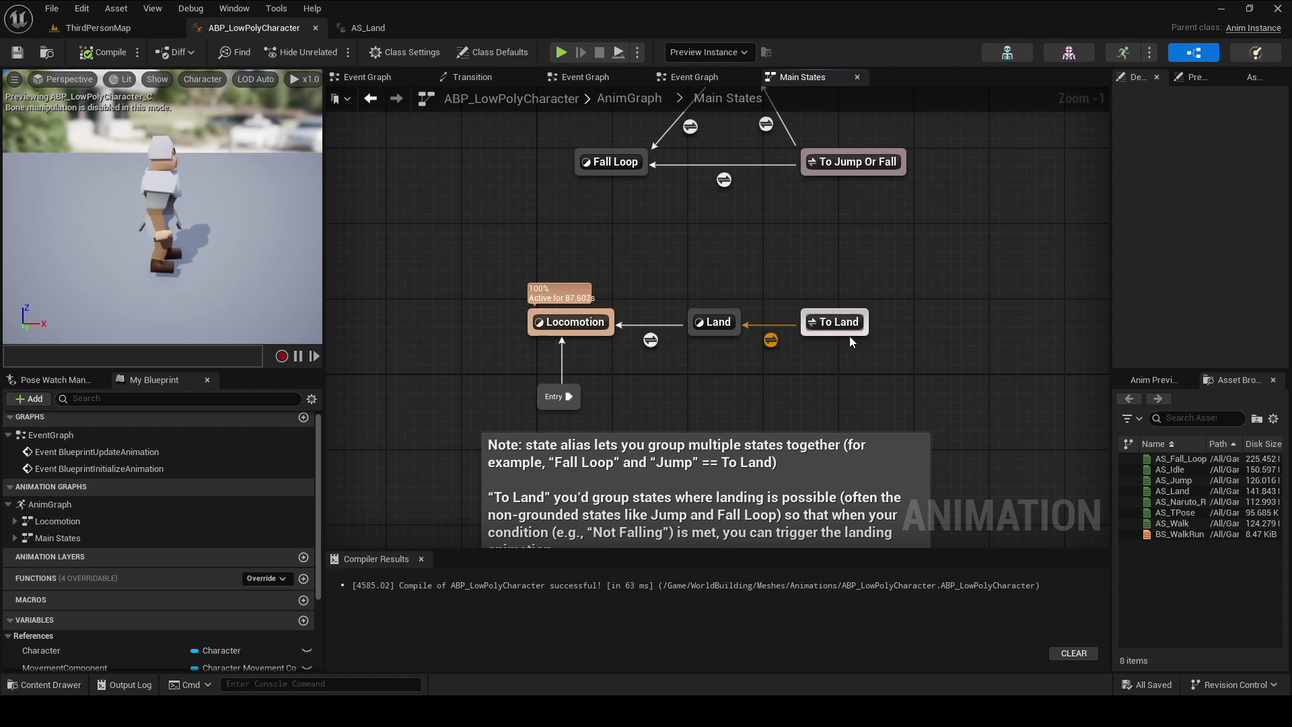
{"action": "right_click", "coordinate": [908, 343]}
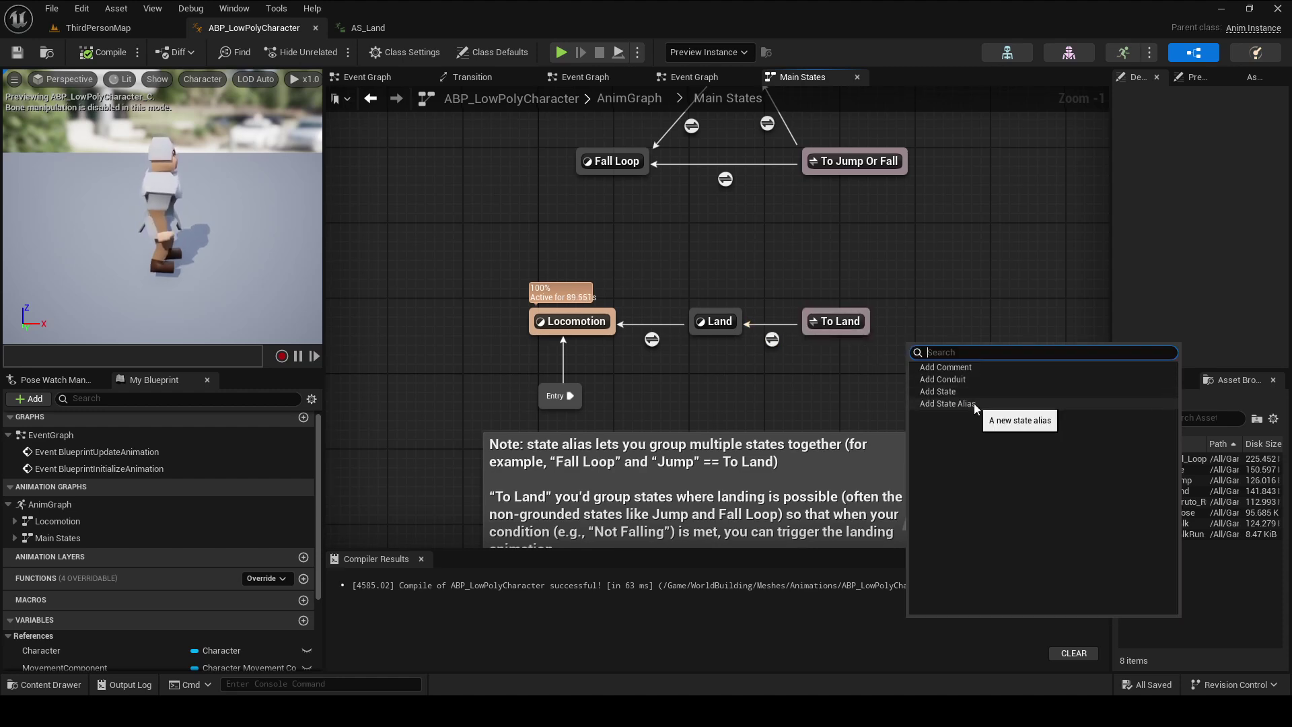
{"action": "left_click", "coordinate": [823, 384]}
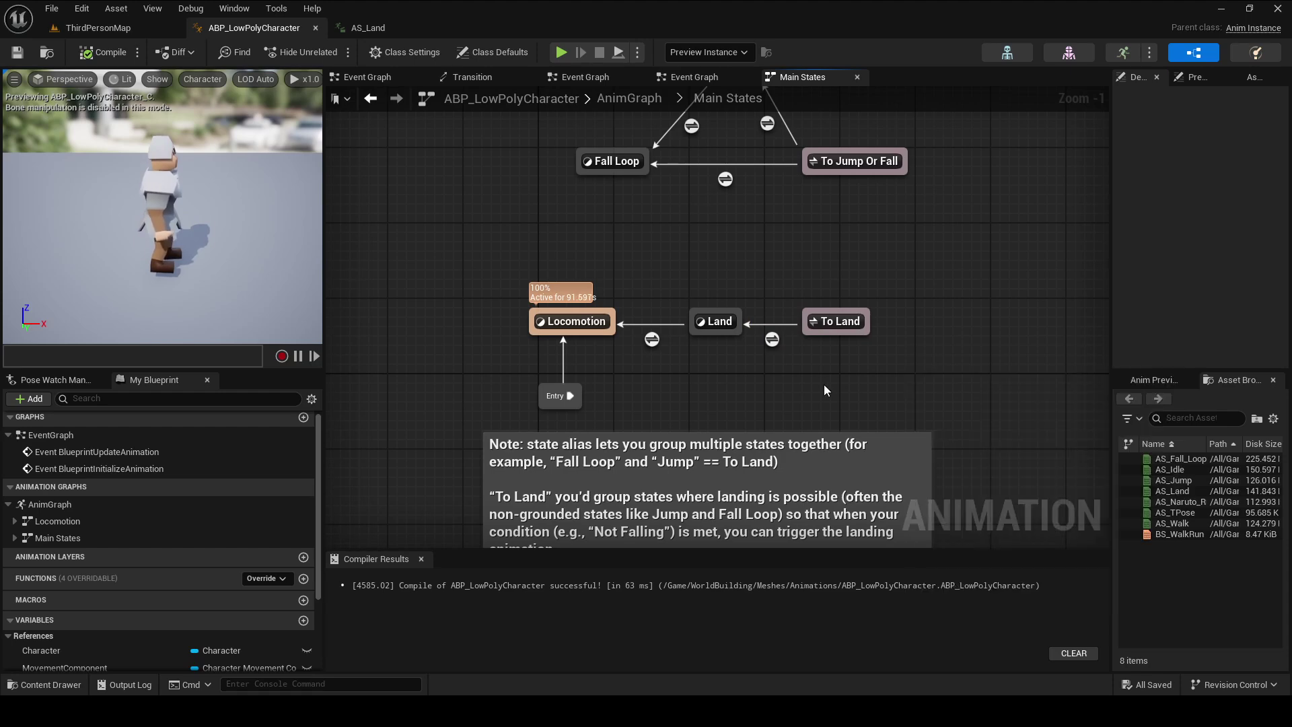
Inspect which states the To Land alias groups and read the transition rule from To Land to Land.
{"action": "left_click", "coordinate": [853, 324]}
{"action": "right_click_drag", "start_coordinate": [953, 283], "coordinate": [958, 378]}
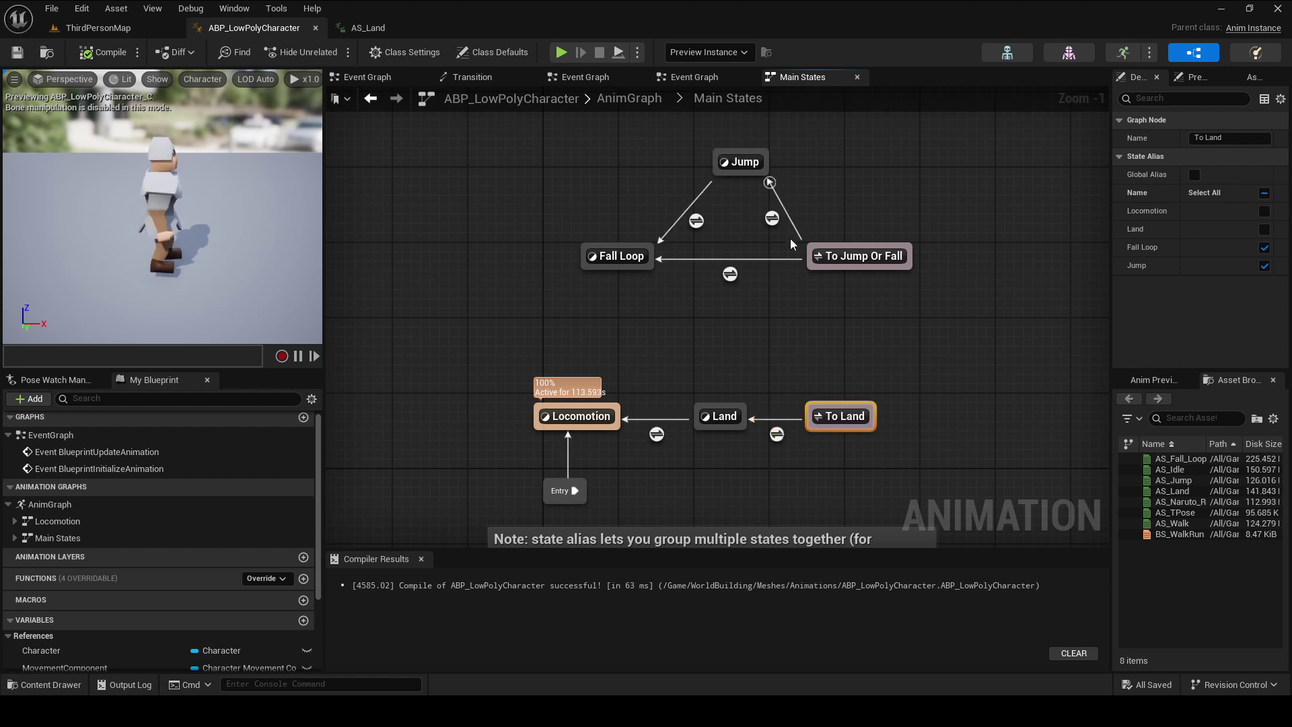
{"action": "left_click", "coordinate": [784, 346]}
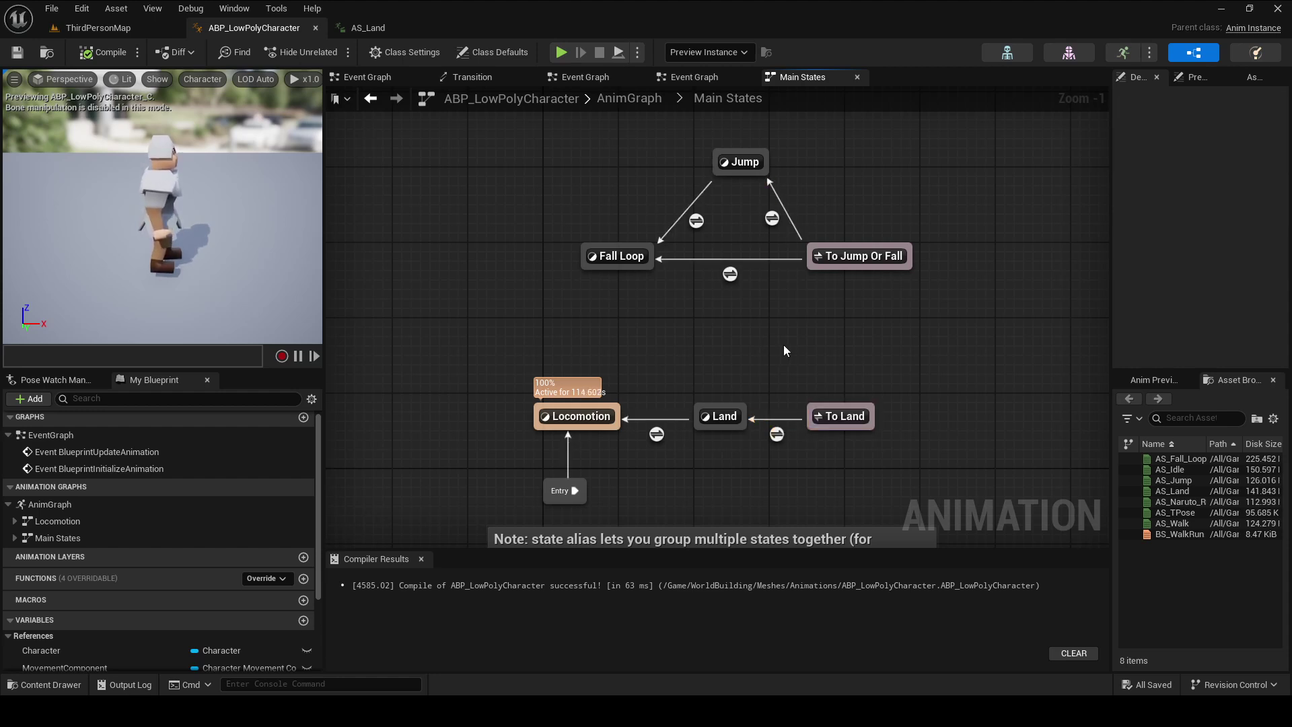
{"action": "left_click", "coordinate": [835, 410]}
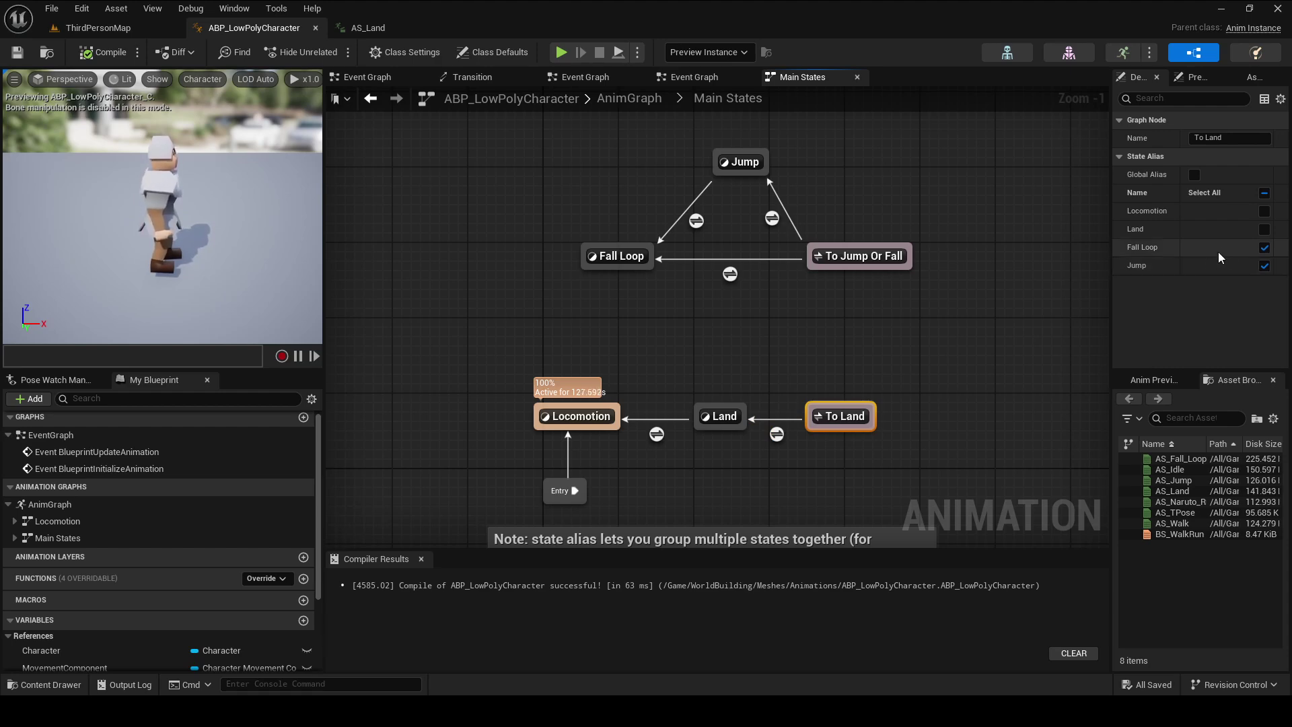
{"action": "mouse_move", "coordinate": [777, 436]}
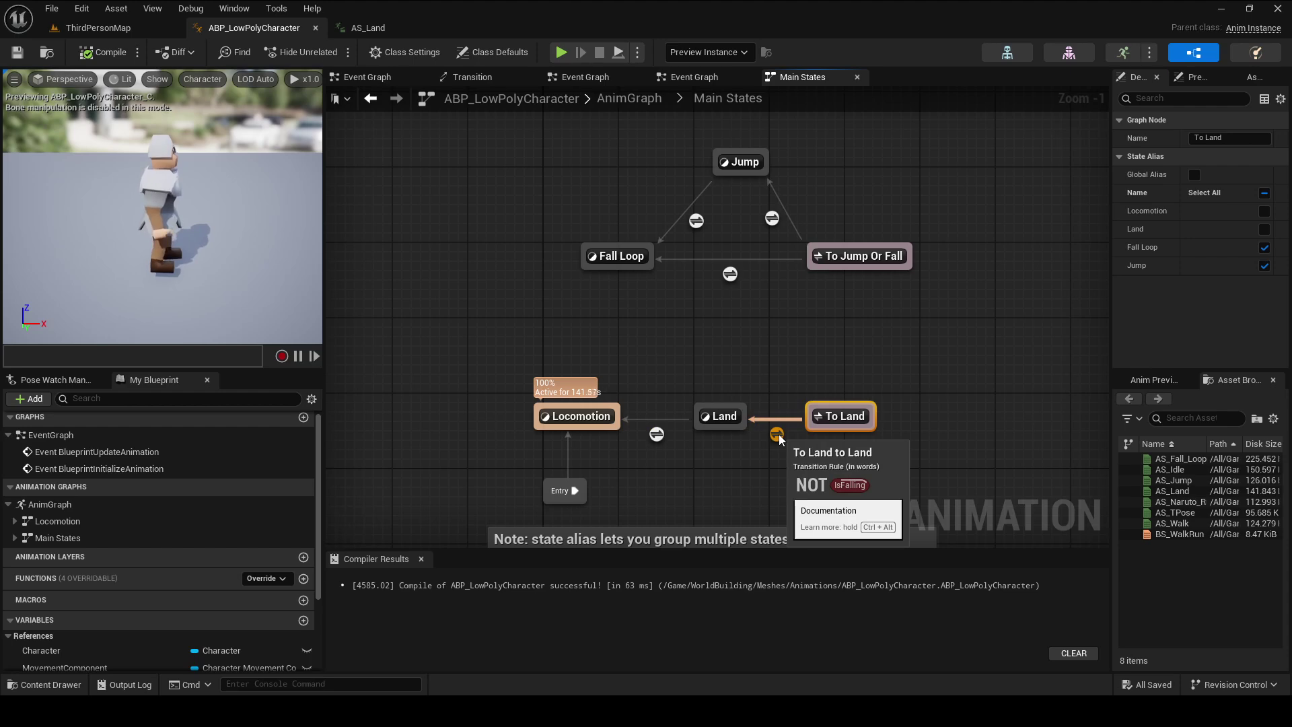
Open the Land state and examine the cached Locomotion pose and the AS_Land player feeding the Apply Additive node.
{"action": "left_click", "coordinate": [724, 416]}
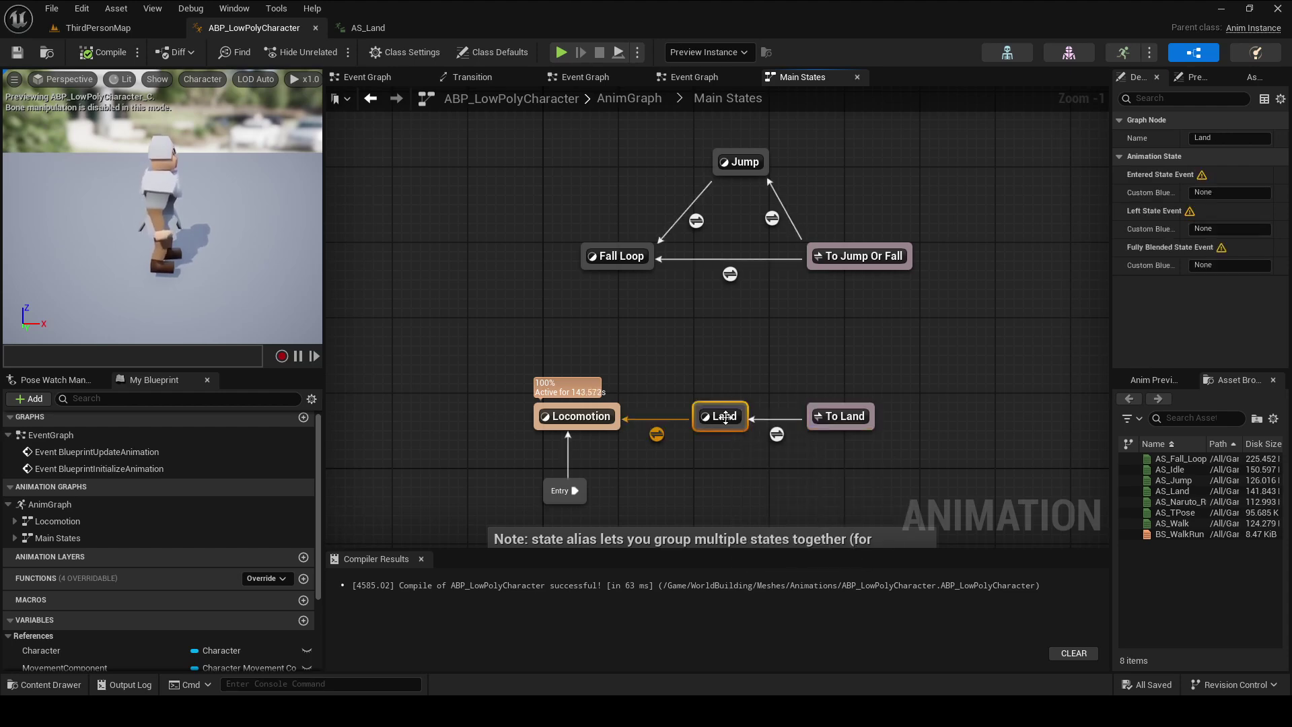
{"action": "double_click", "coordinate": [725, 416]}
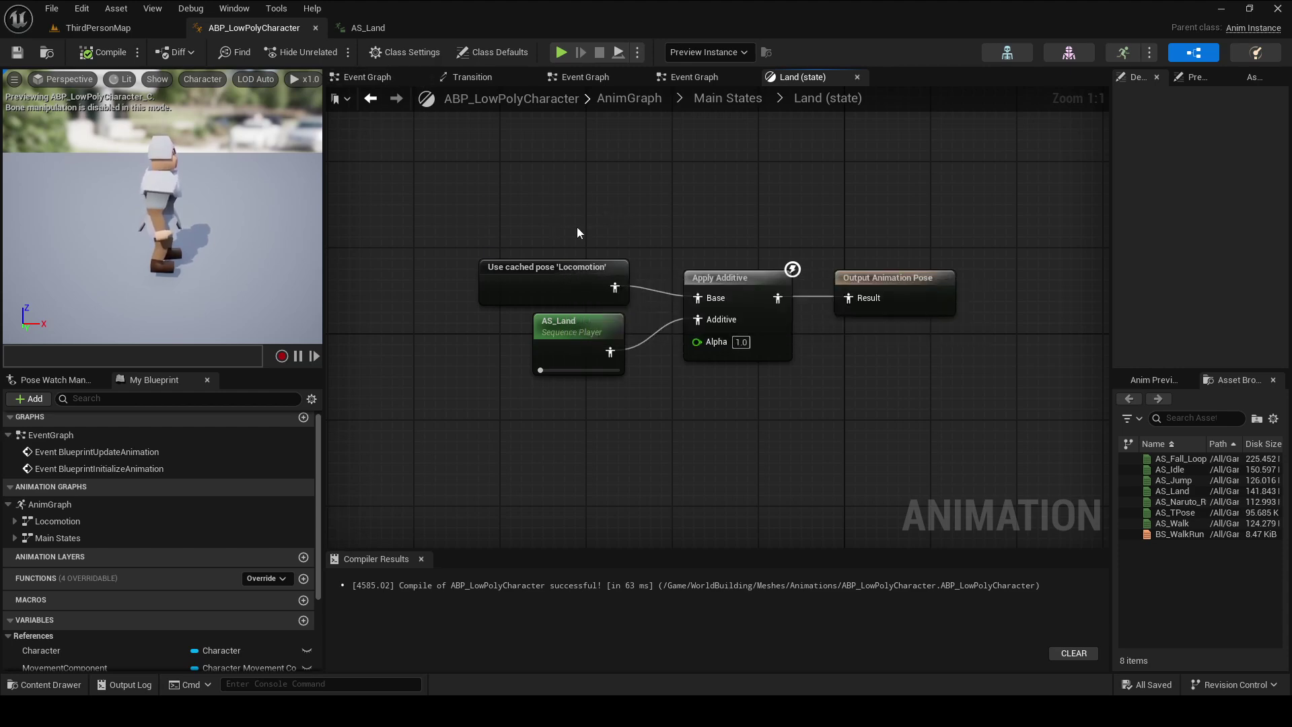
{"action": "left_click", "coordinate": [575, 328]}
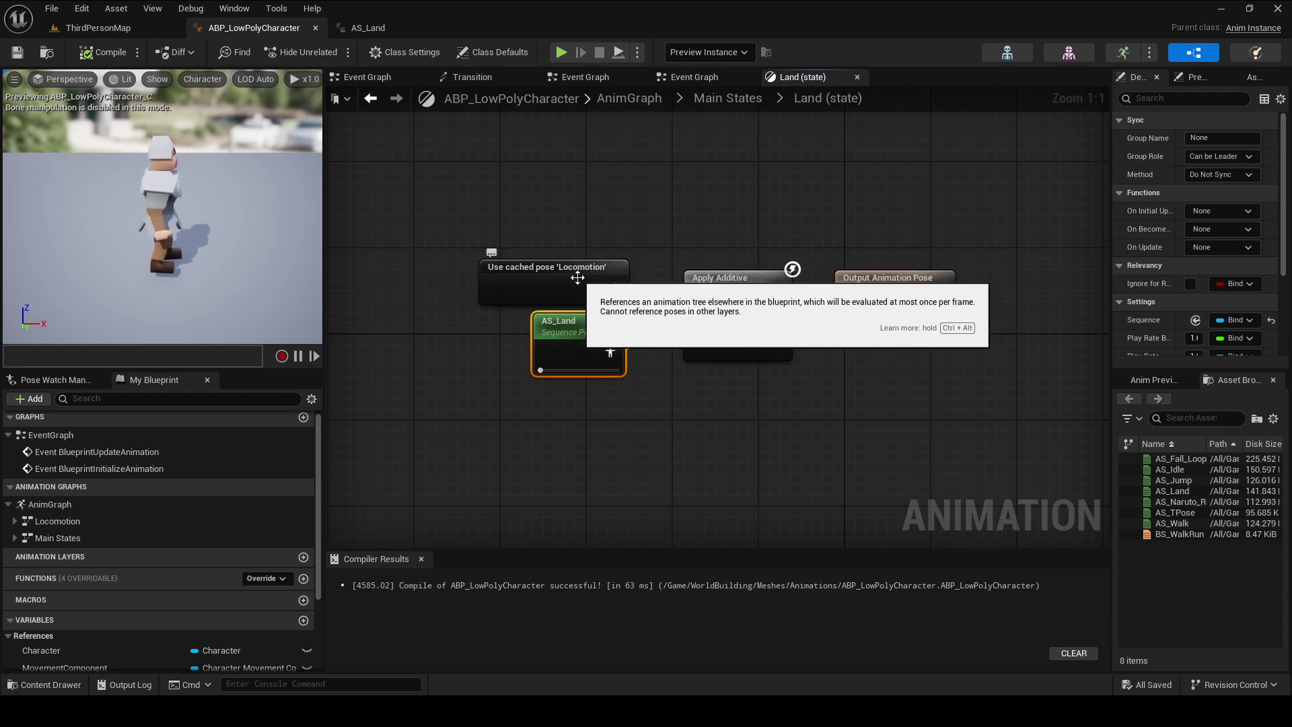
{"action": "left_click", "coordinate": [555, 277]}
{"action": "mouse_move", "coordinate": [578, 271]}
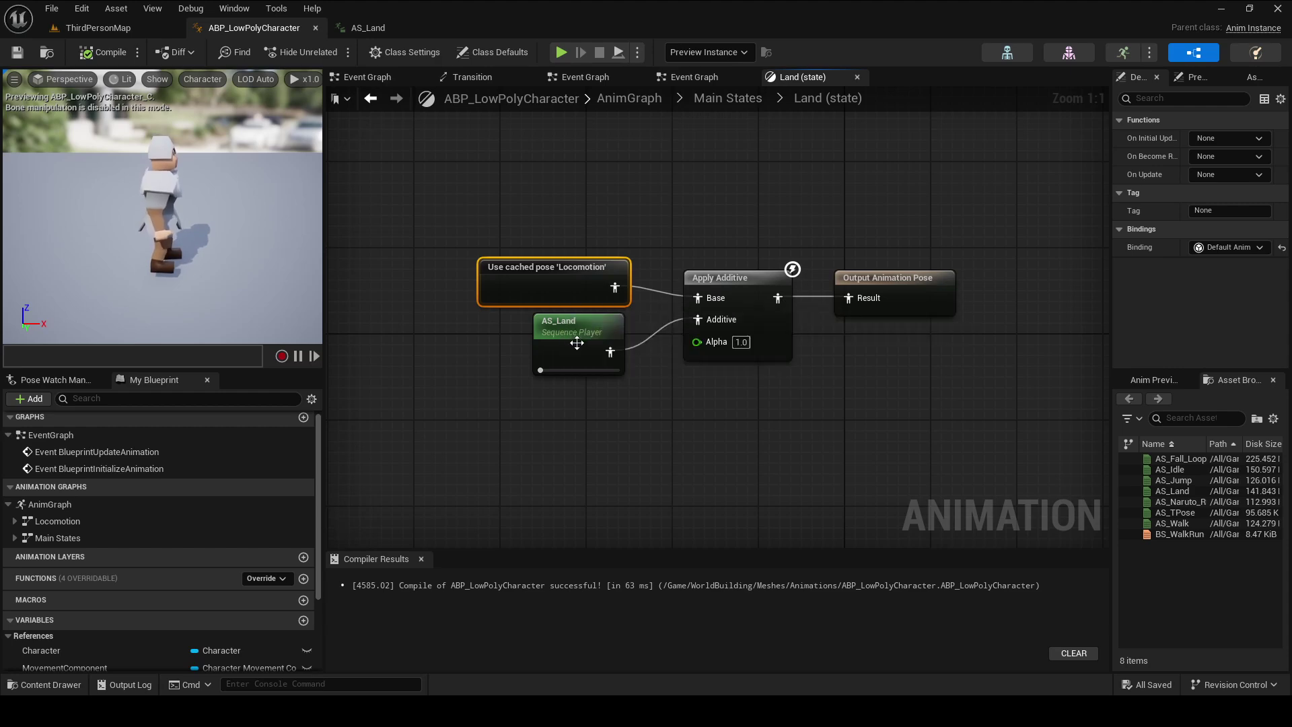
{"action": "left_click", "coordinate": [595, 331]}
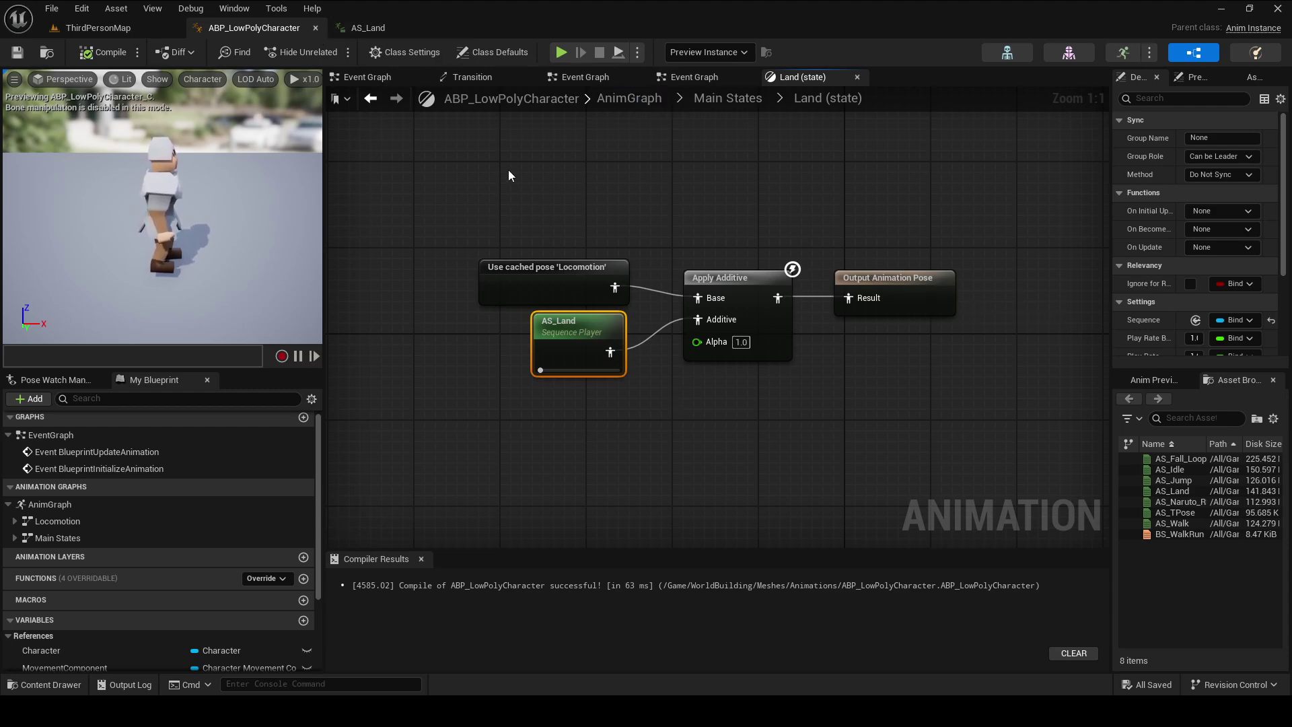
Inspect which states the To Jump Or Fall alias groups in Main States, and view the Jump state's animation.
{"action": "key", "text": "alt+Left"}
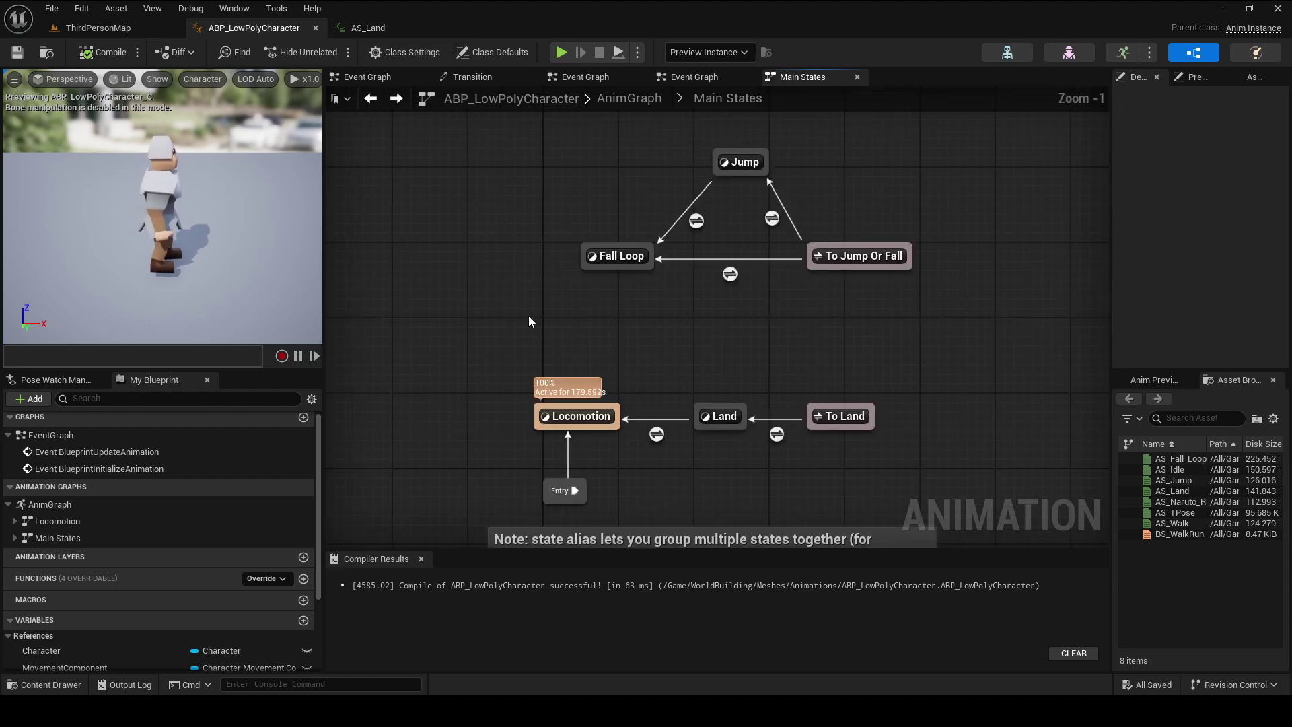
{"action": "left_click", "coordinate": [873, 256]}
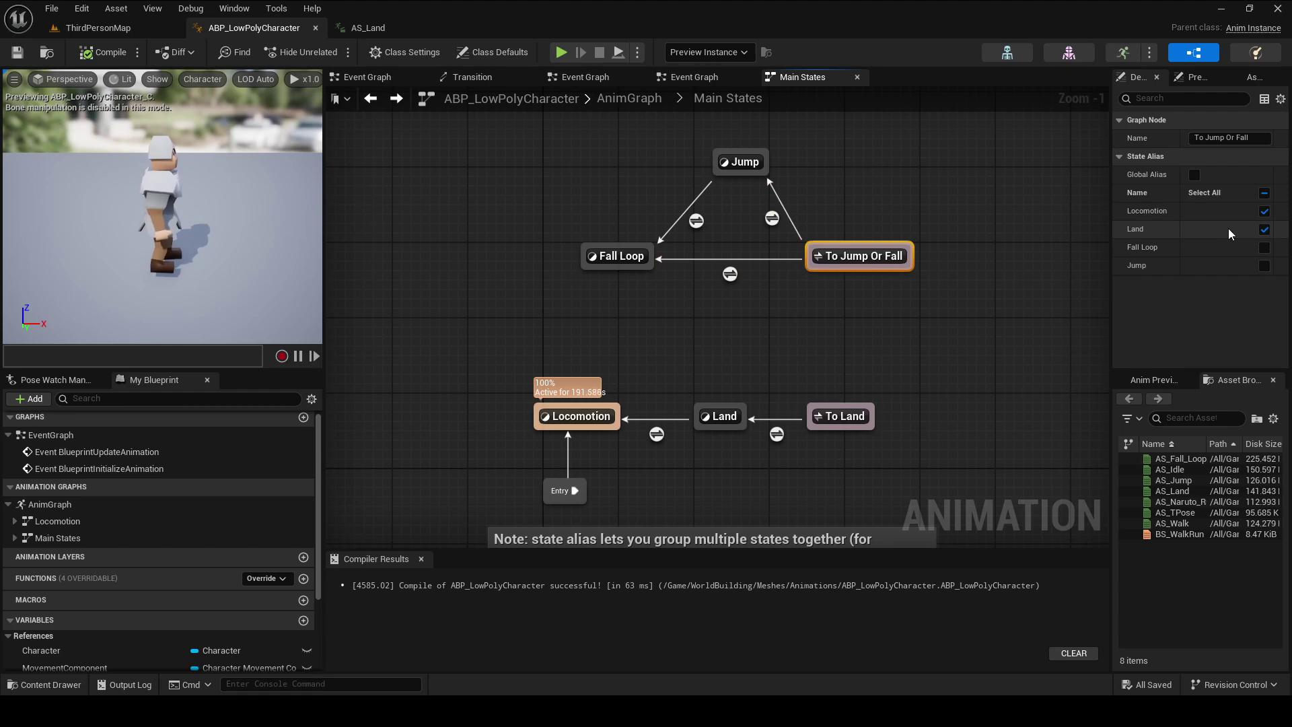
{"action": "left_click", "coordinate": [1264, 229]}
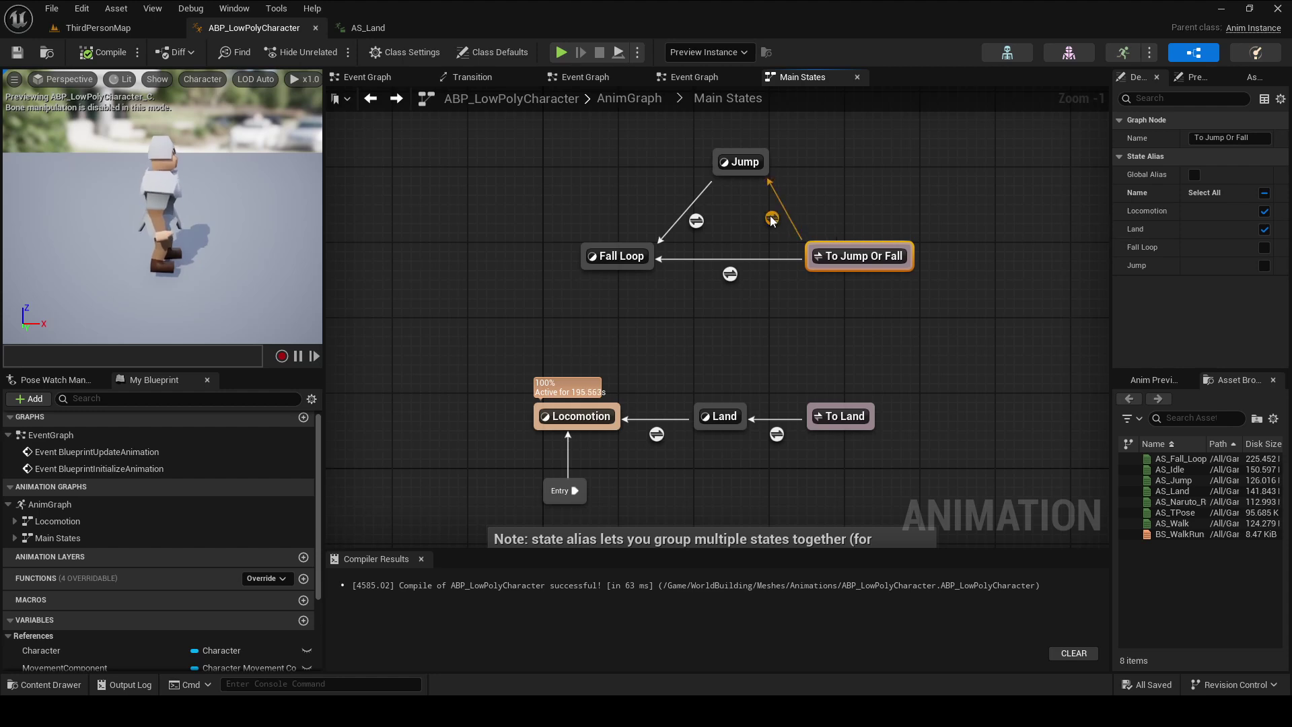
{"action": "mouse_move", "coordinate": [771, 220]}
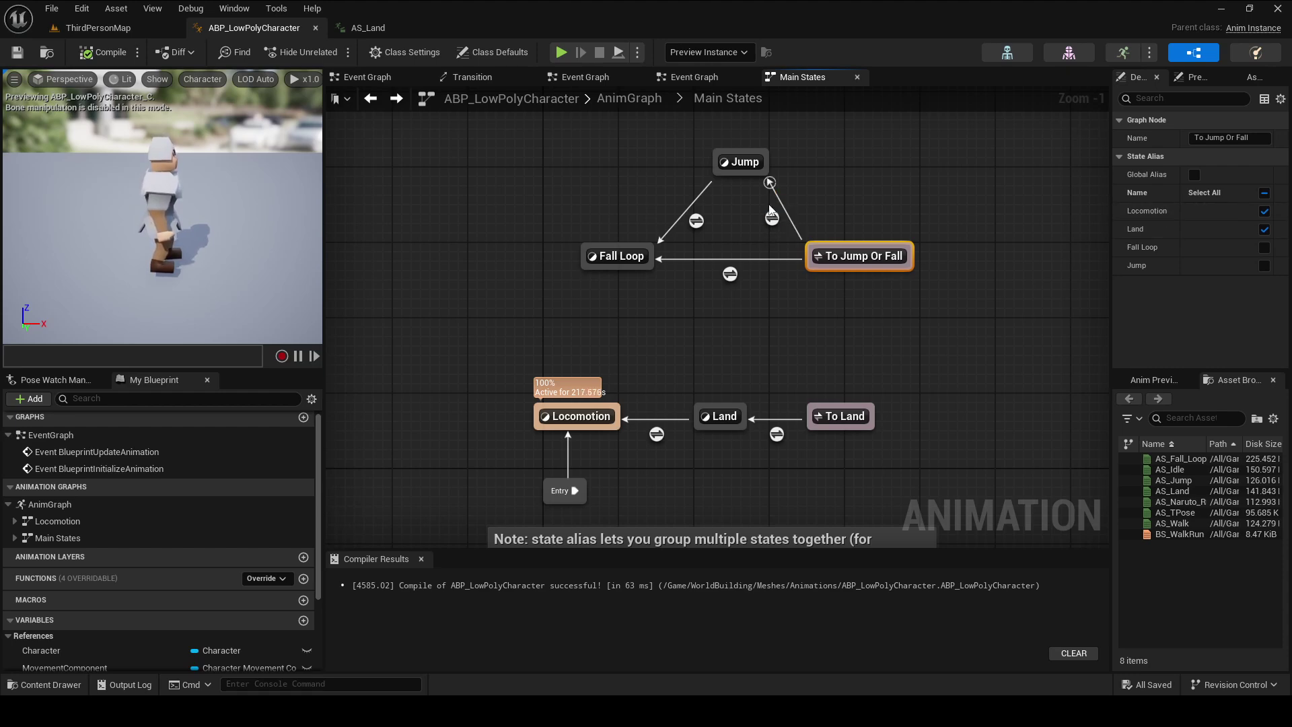
{"action": "double_click", "coordinate": [747, 165]}
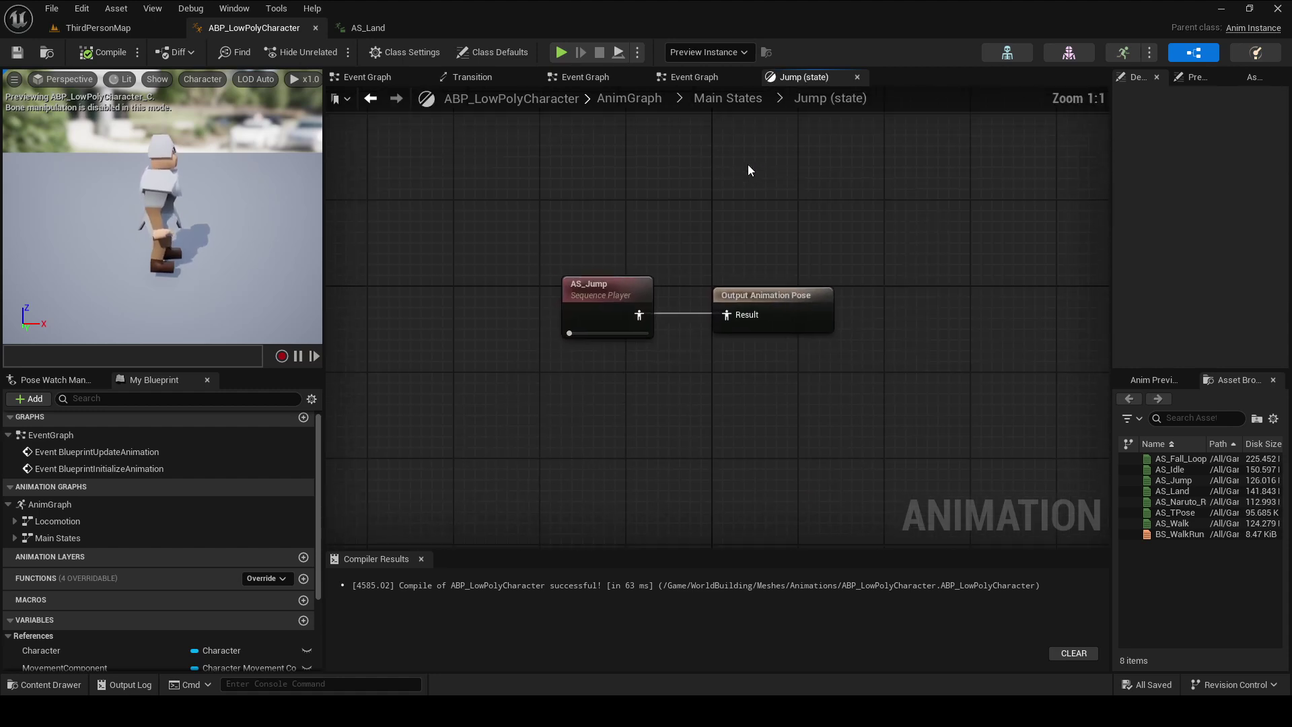
{"action": "key", "text": "alt+Left"}
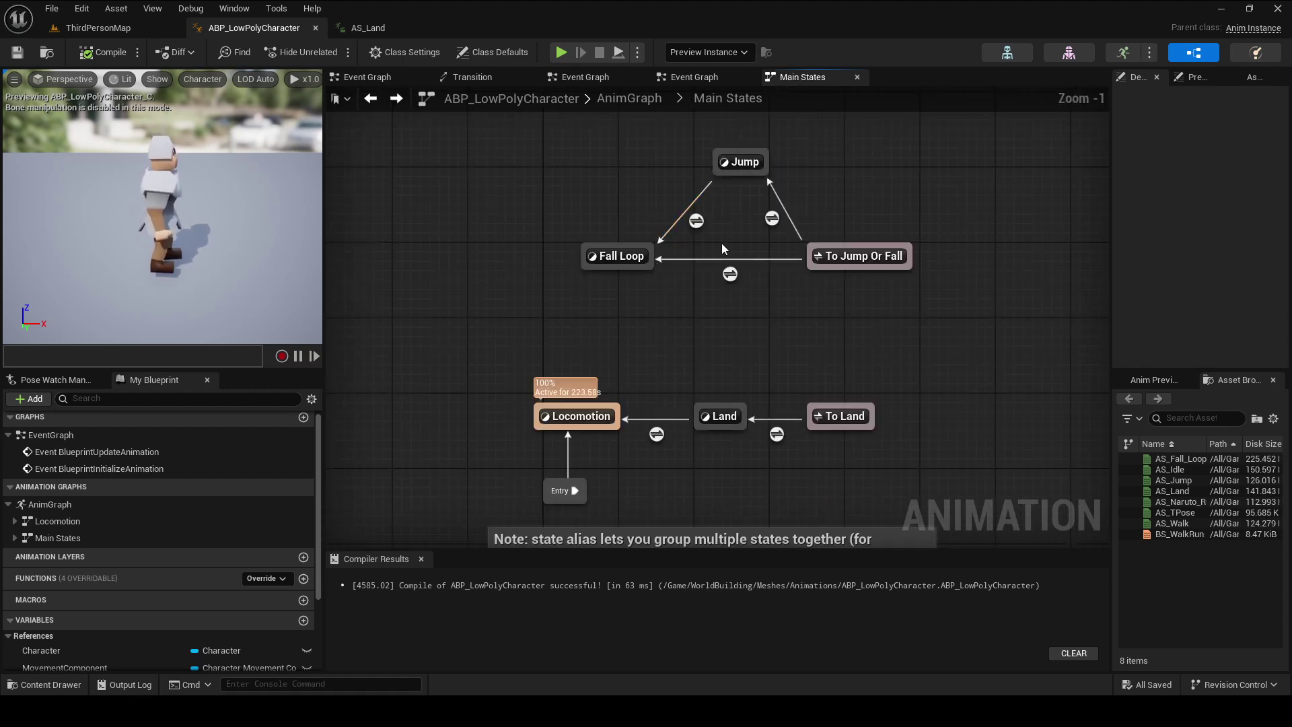
Read the transition rule from To Jump Or Fall to Fall Loop and view the Fall Loop state's animation player.
{"action": "left_click_drag", "start_coordinate": [849, 268], "coordinate": [731, 276]}
{"action": "left_click", "coordinate": [858, 256]}
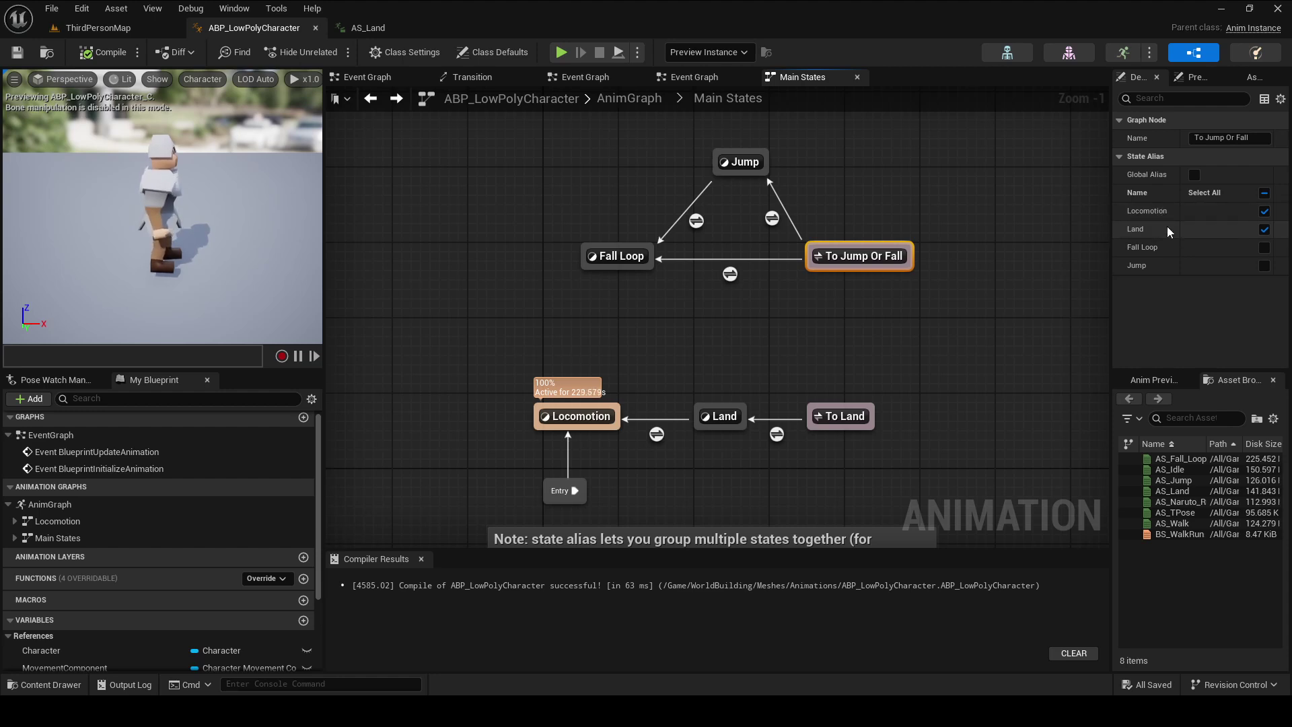
{"action": "mouse_move", "coordinate": [733, 281]}
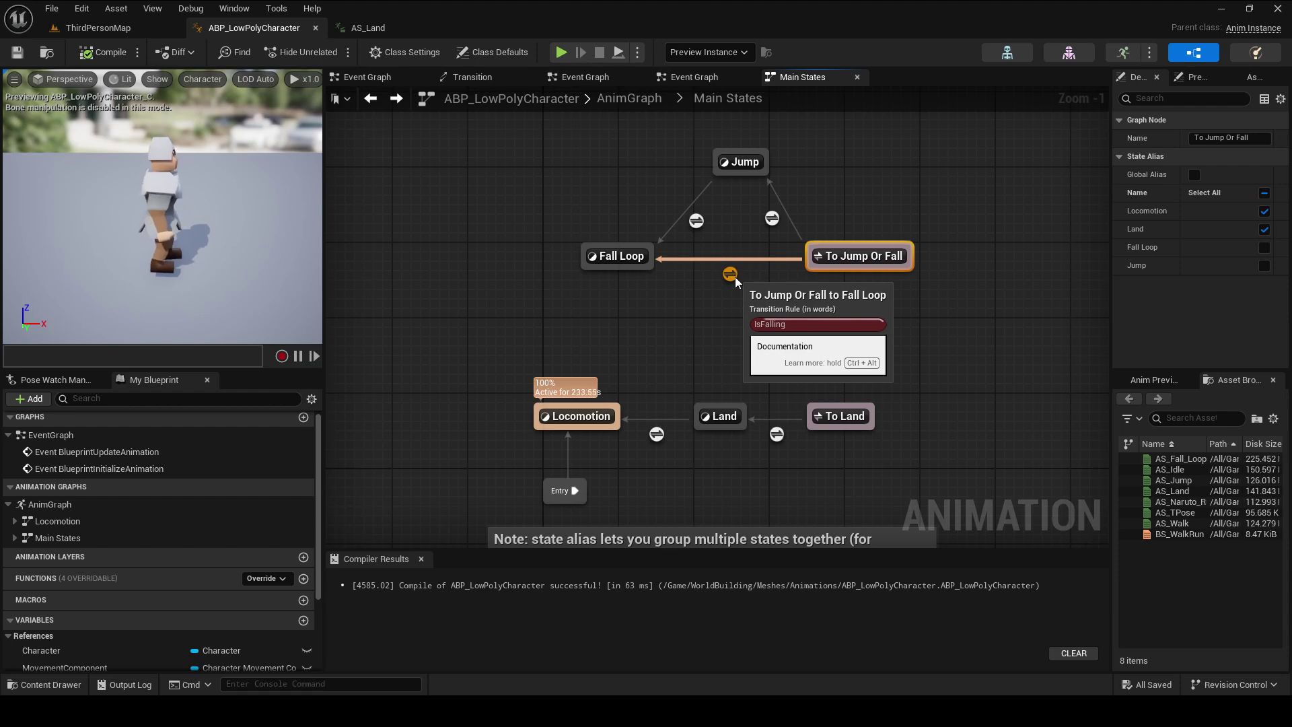
{"action": "double_click", "coordinate": [626, 256]}
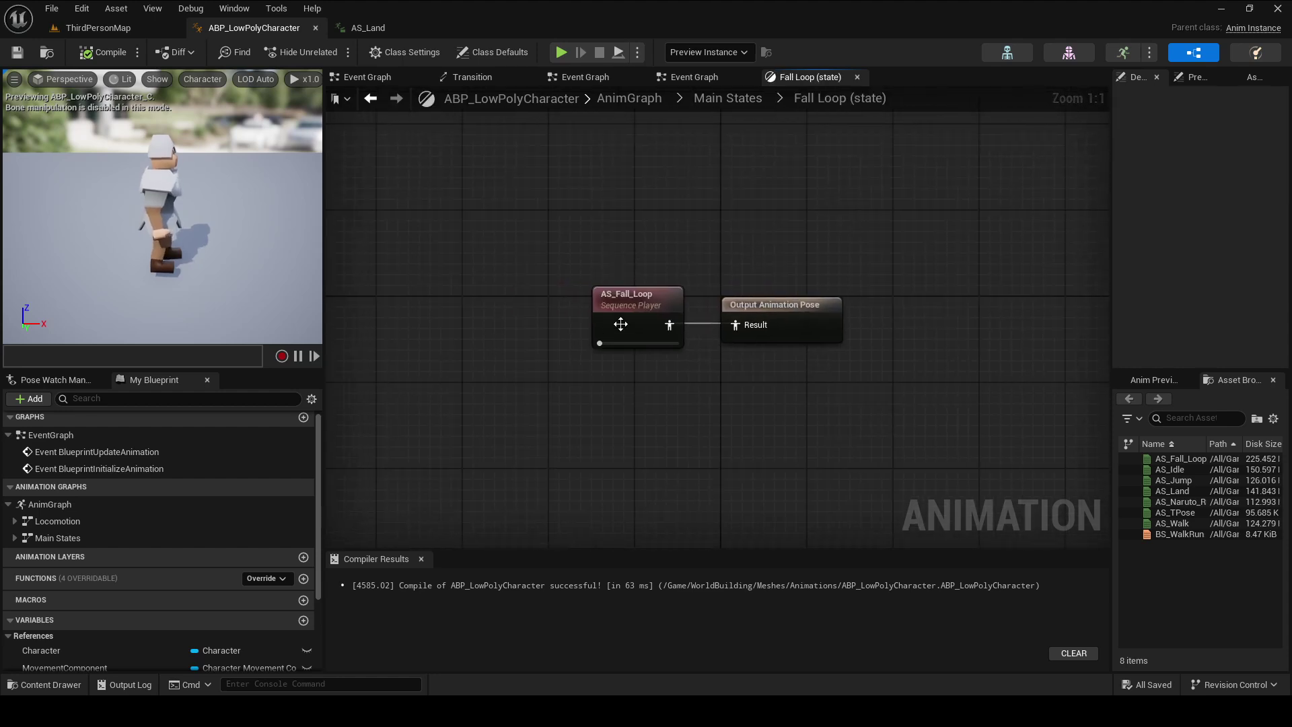
{"action": "left_click", "coordinate": [622, 325]}
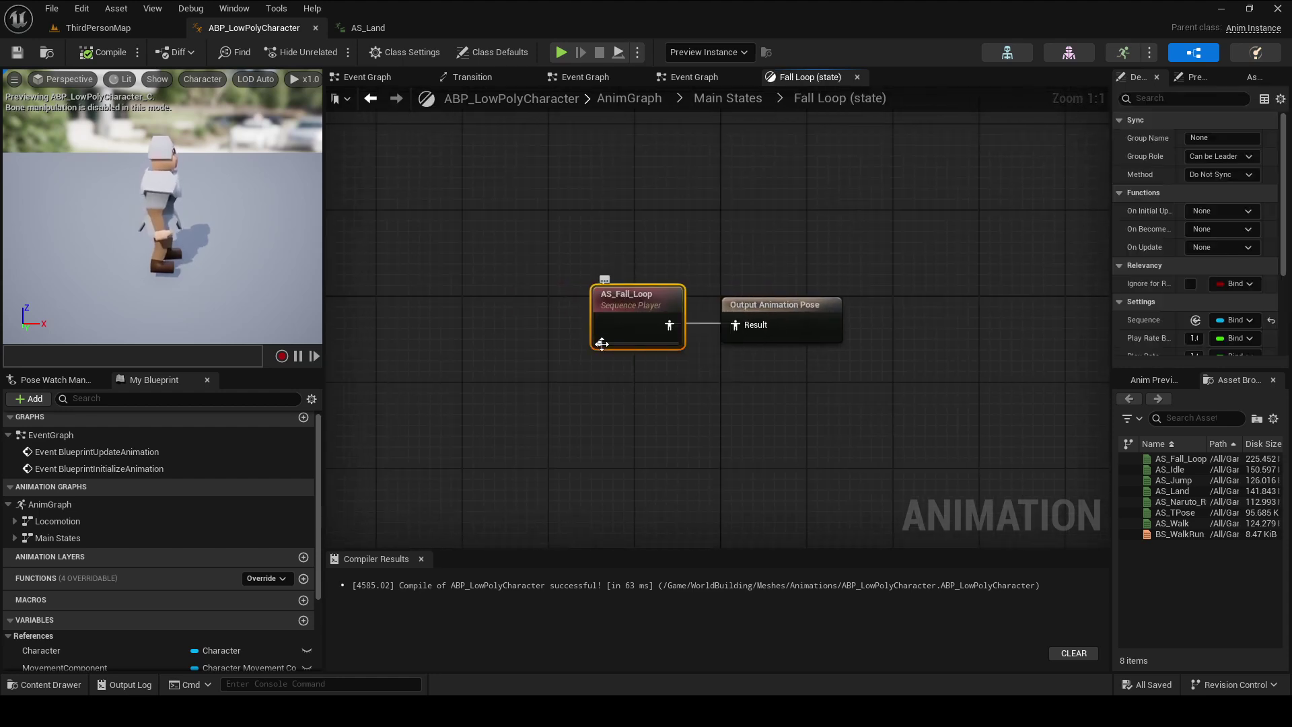
{"action": "key", "text": "alt+Left"}
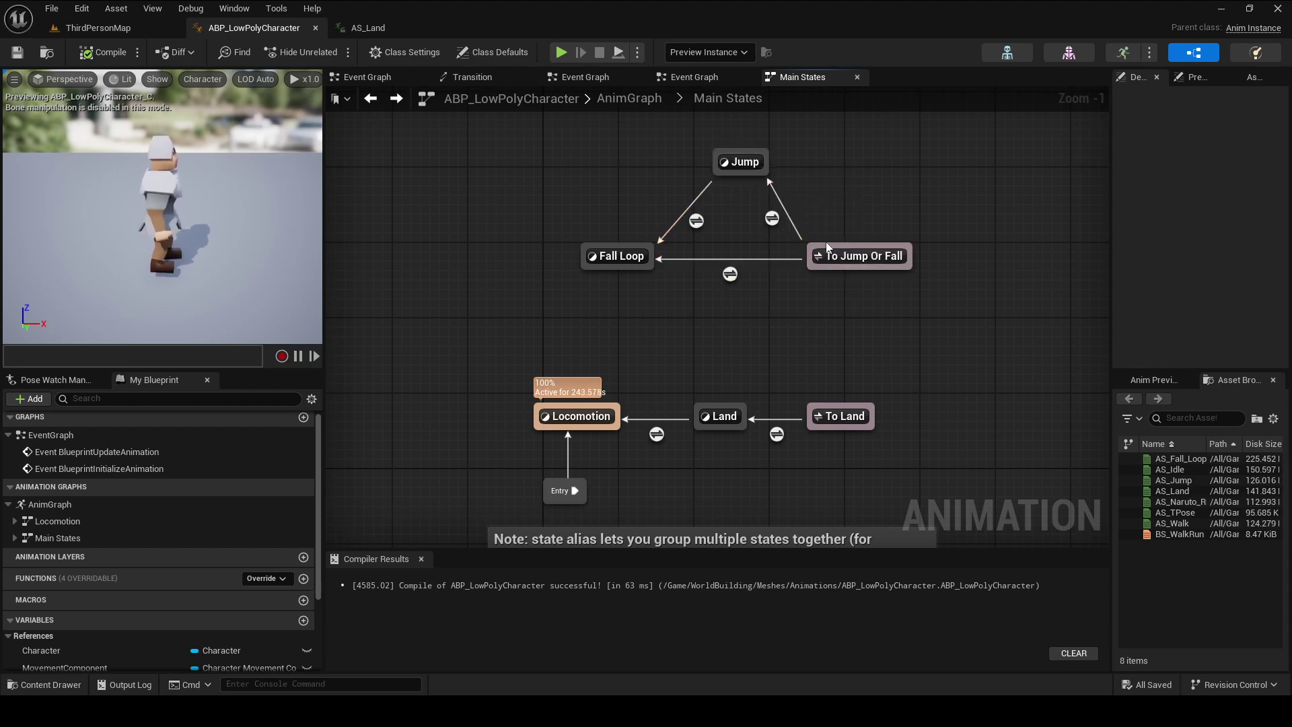
View the Jump state again and examine the Is Falling and Velocity Z conditions in the Jump to Fall Loop rule.
{"action": "left_click", "coordinate": [746, 161]}
{"action": "double_click", "coordinate": [747, 161]}
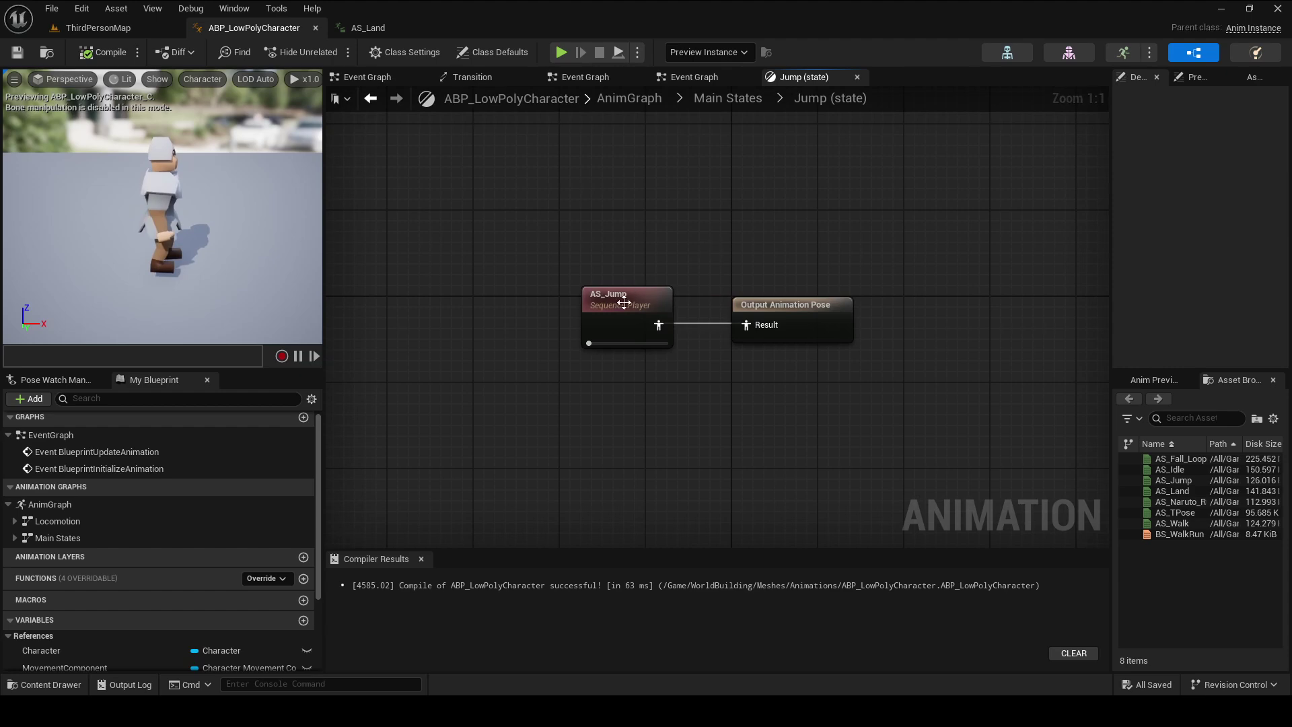
{"action": "key", "text": "alt+Left"}
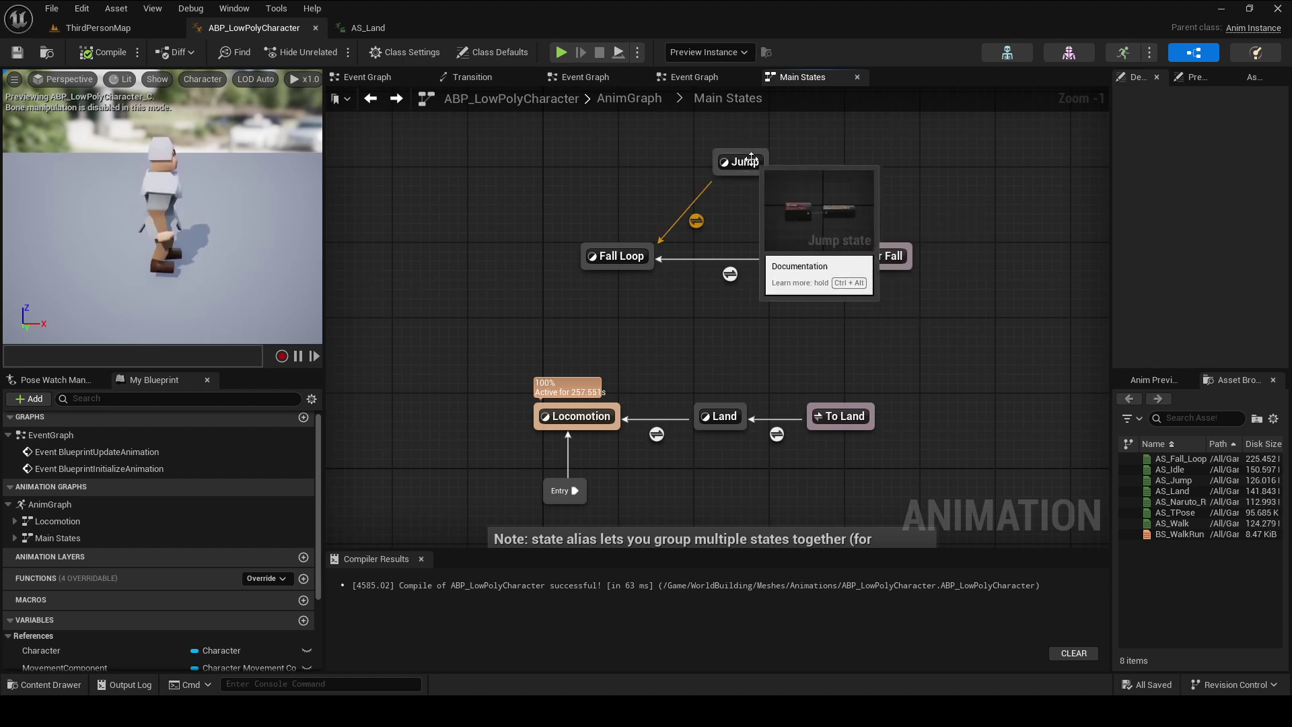
{"action": "mouse_move", "coordinate": [696, 221]}
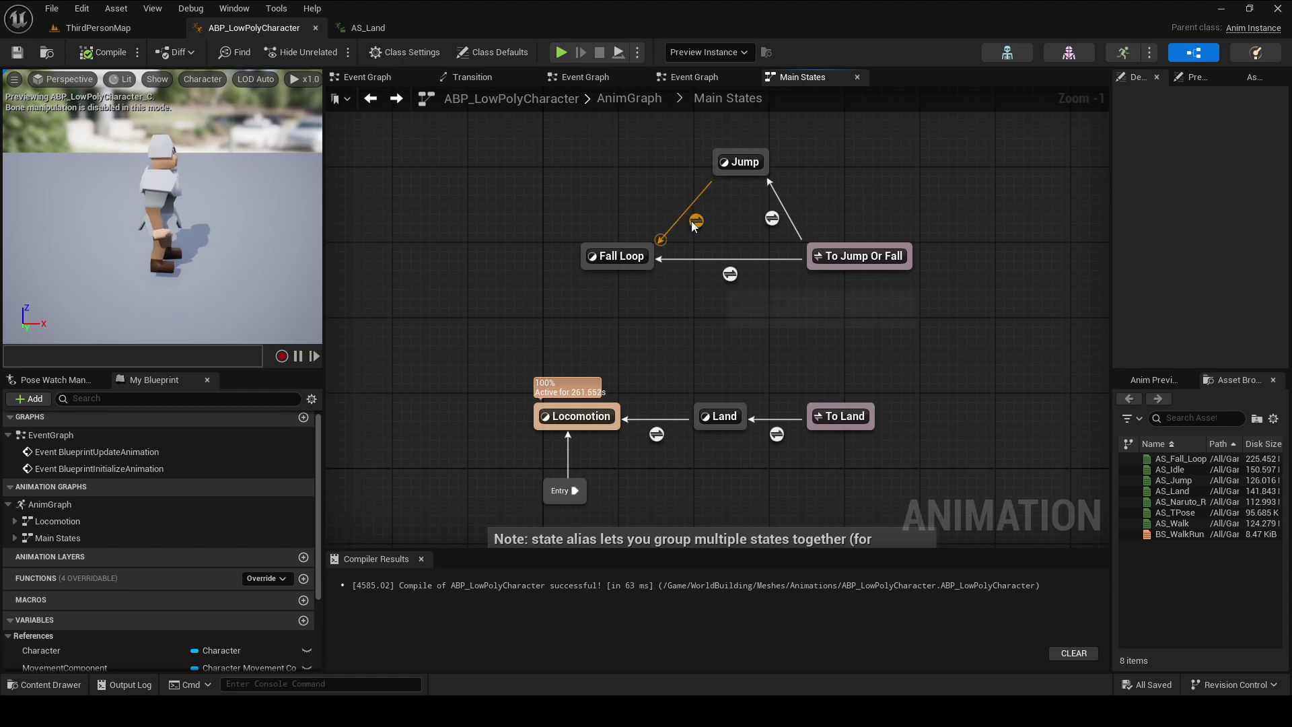
{"action": "double_click", "coordinate": [692, 222]}
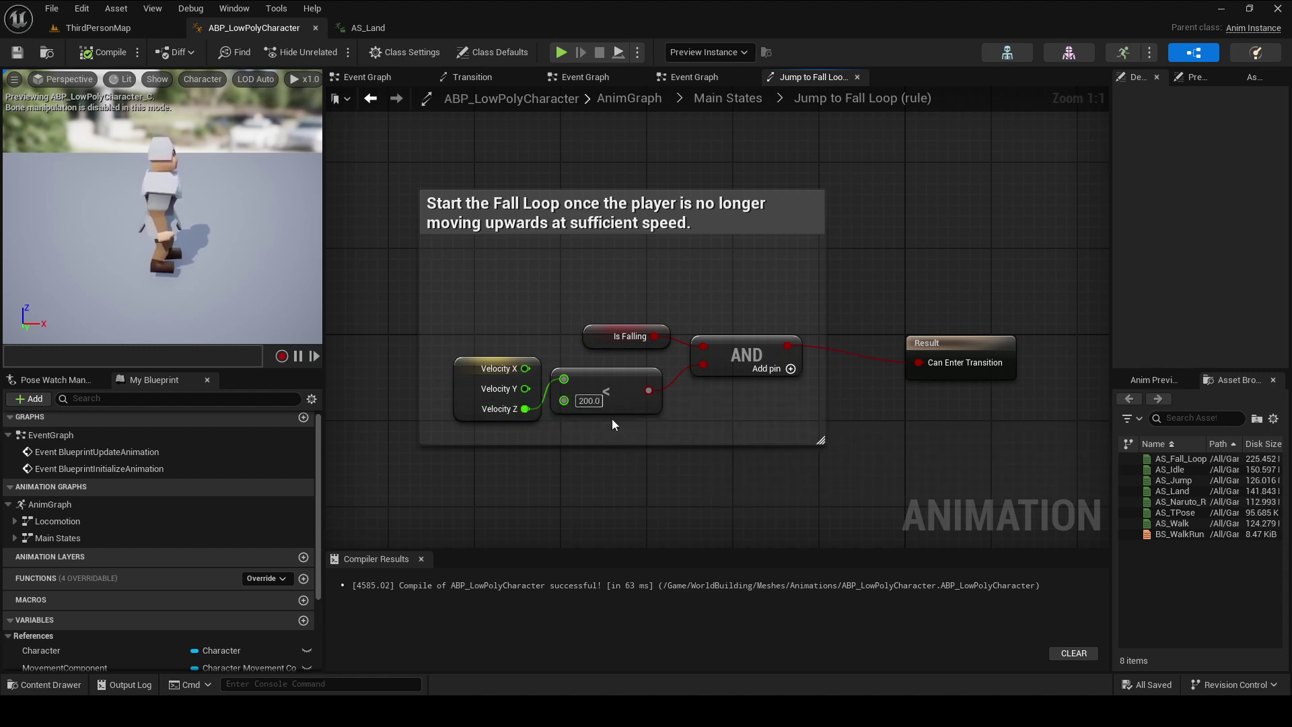
{"action": "left_click", "coordinate": [594, 402]}
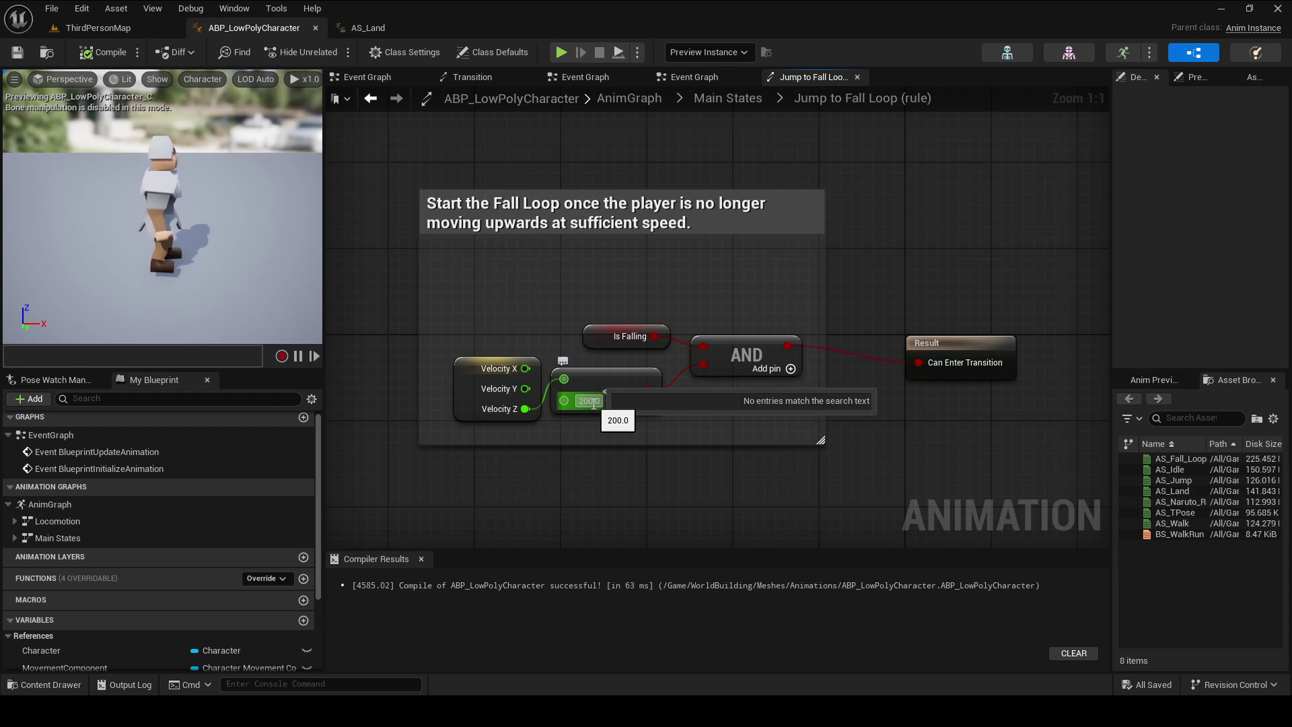
{"action": "key", "text": "Return"}
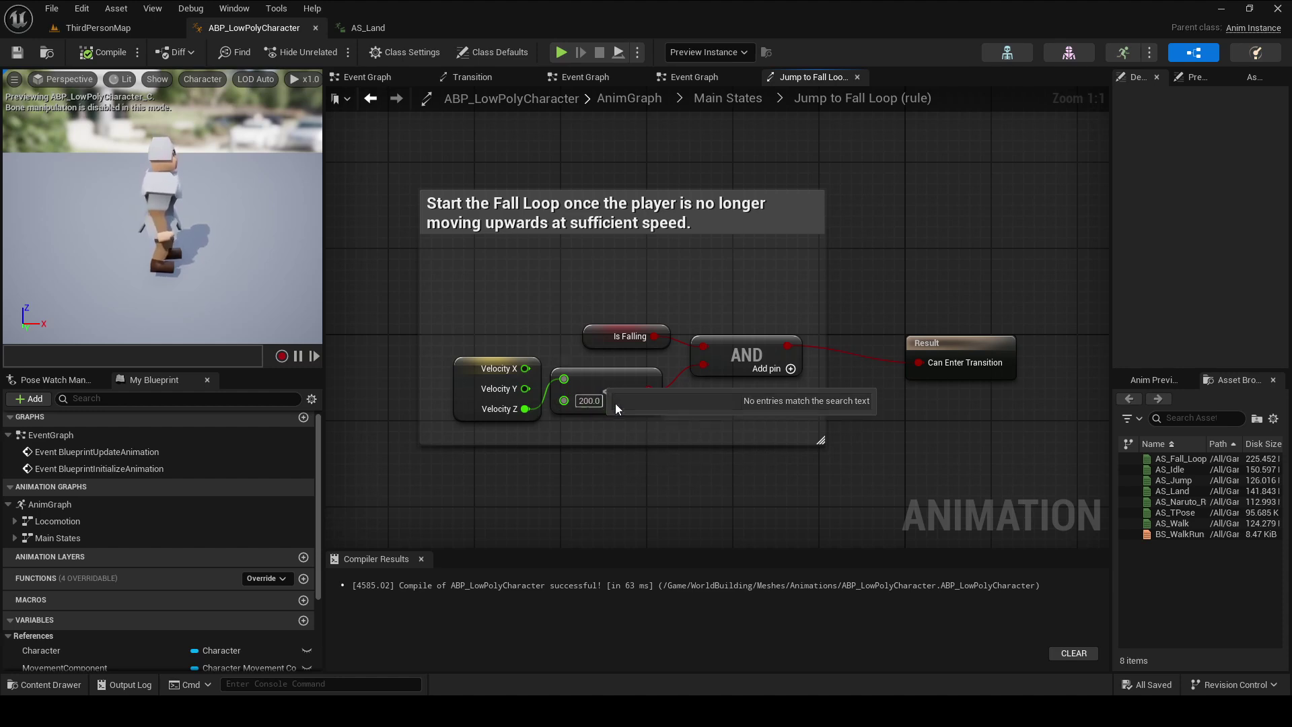
{"action": "mouse_move", "coordinate": [639, 340]}
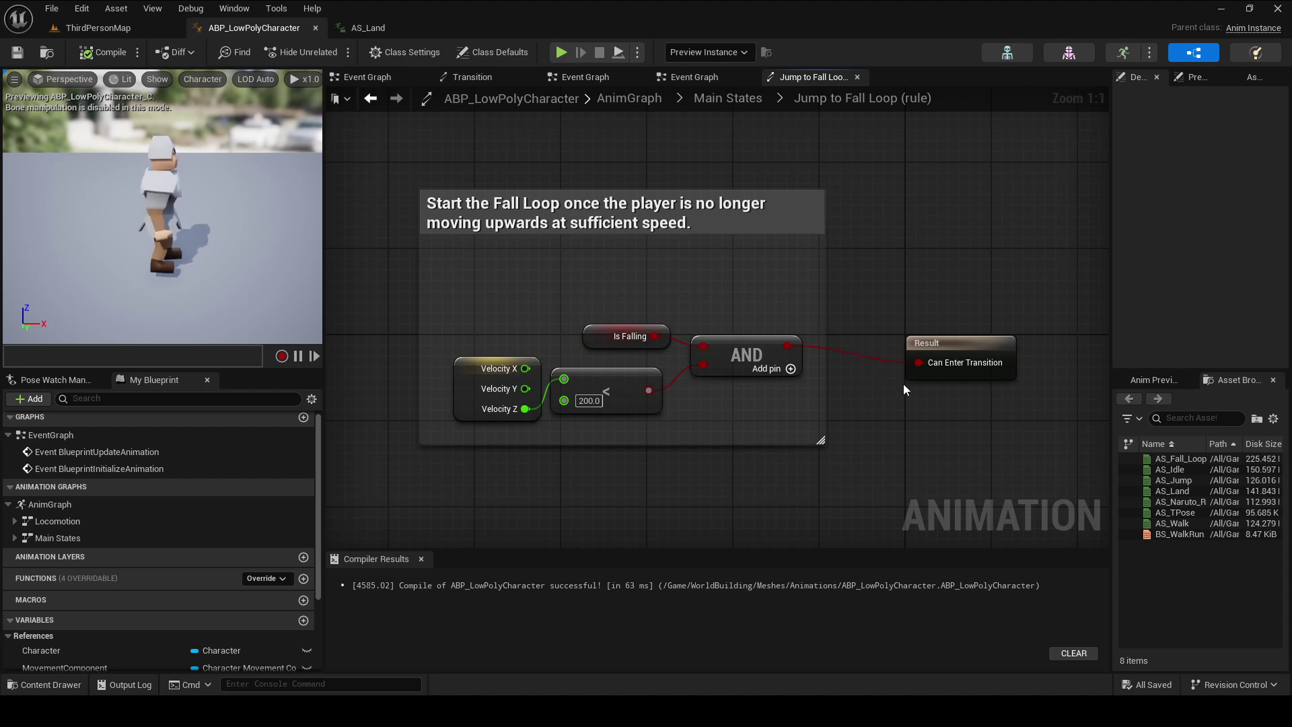
{"action": "key", "text": "alt+Left"}
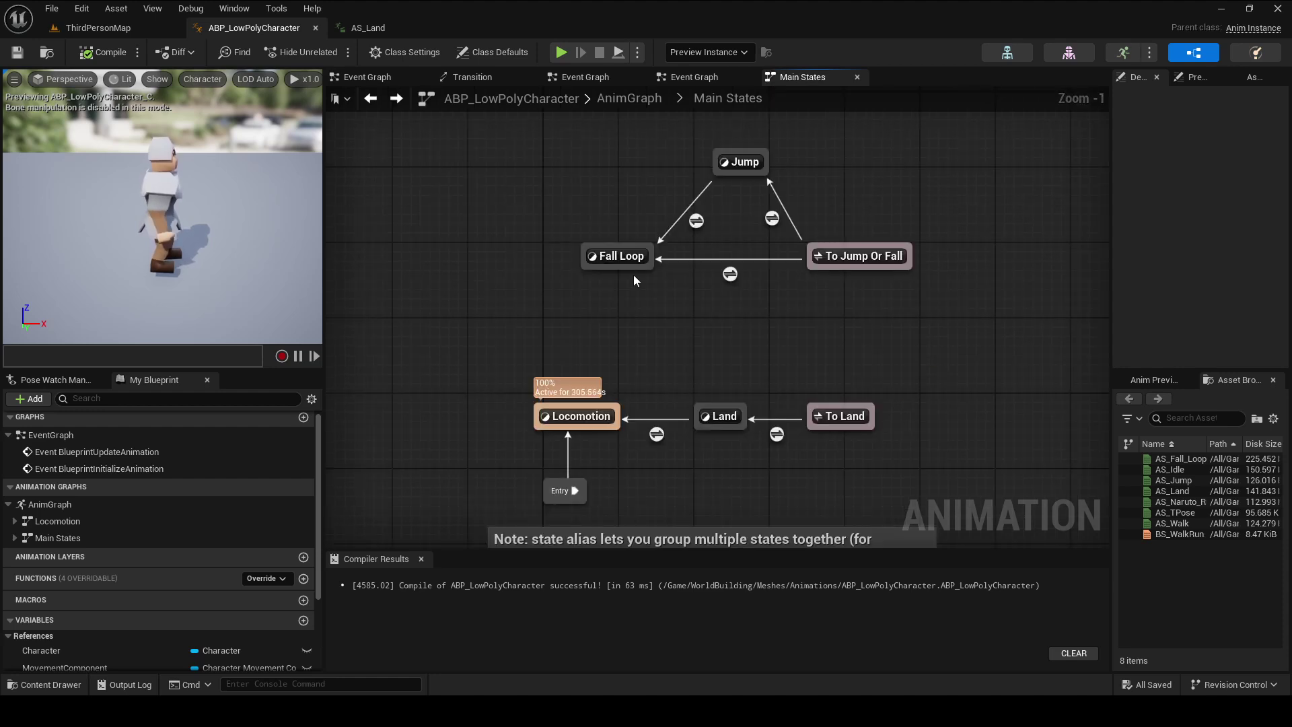
Reopen the Jump to Fall Loop rule and examine its less-than node comparing Velocity Z, leaving the threshold as set.
{"action": "double_click", "coordinate": [746, 163]}
{"action": "key", "text": "alt+Left"}
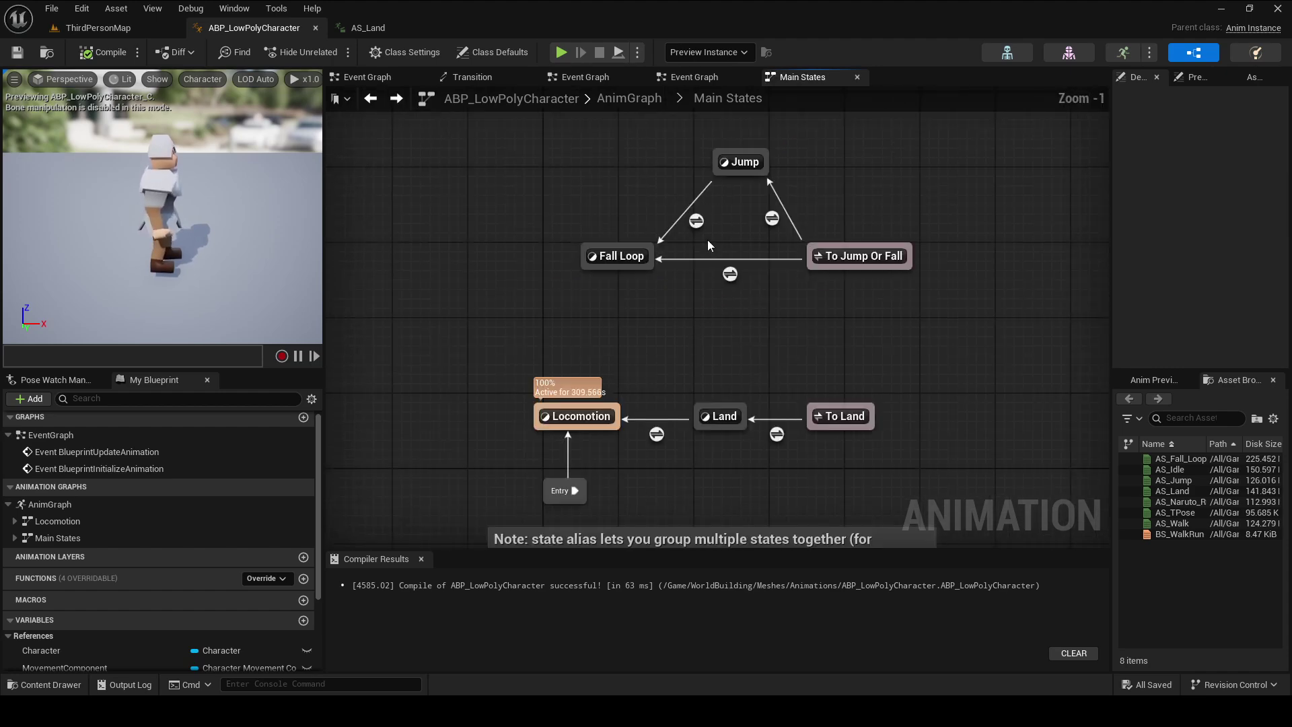
{"action": "double_click", "coordinate": [697, 222]}
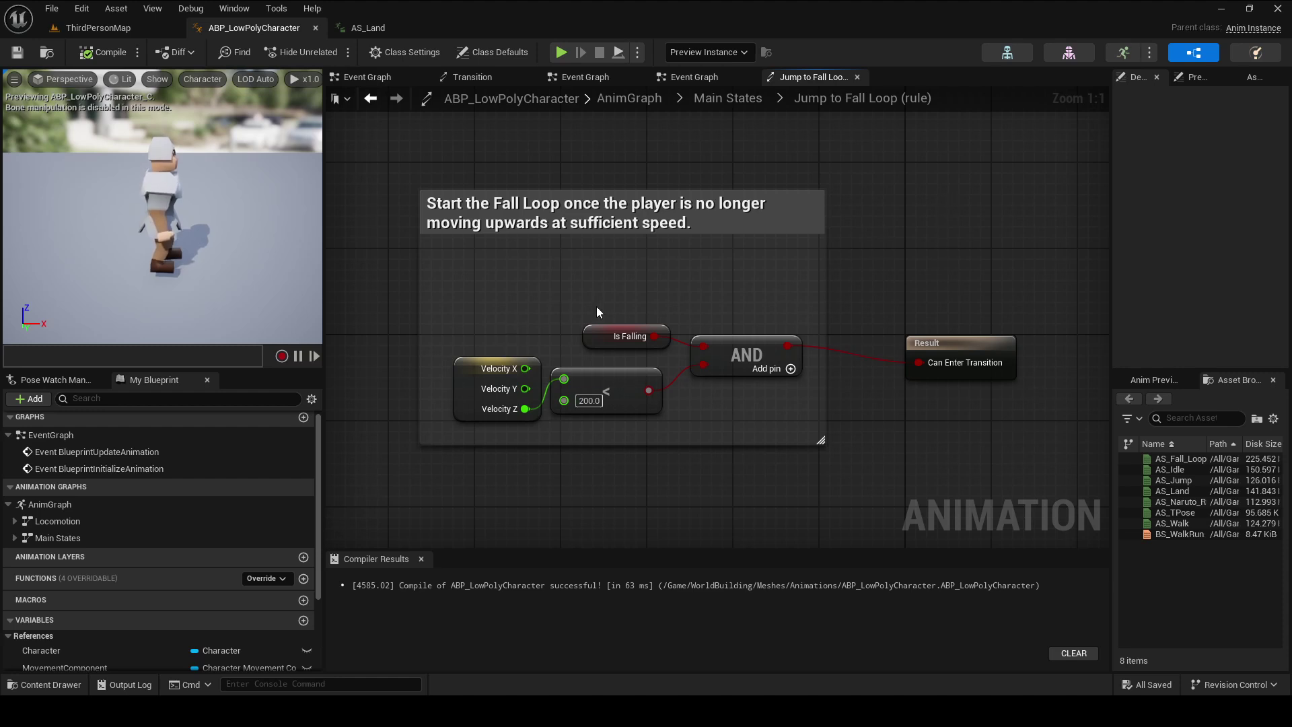
{"action": "left_click", "coordinate": [610, 389]}
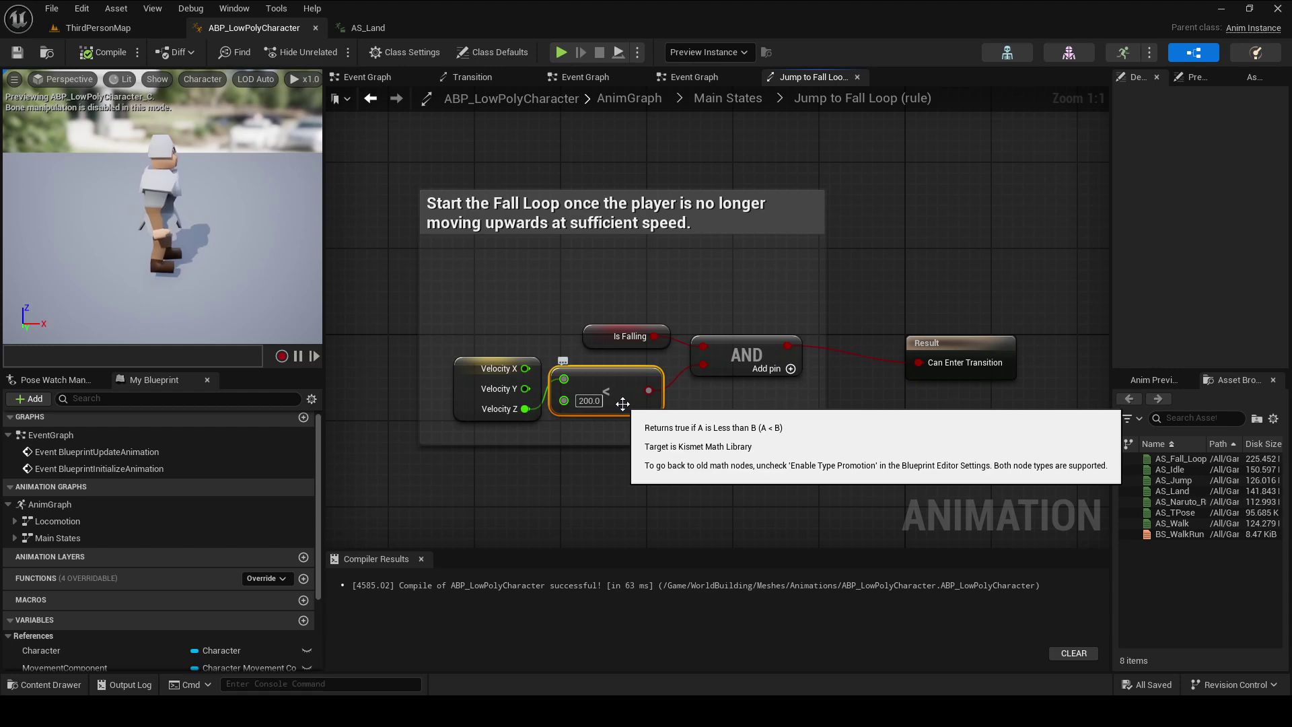
{"action": "left_click", "coordinate": [614, 401]}
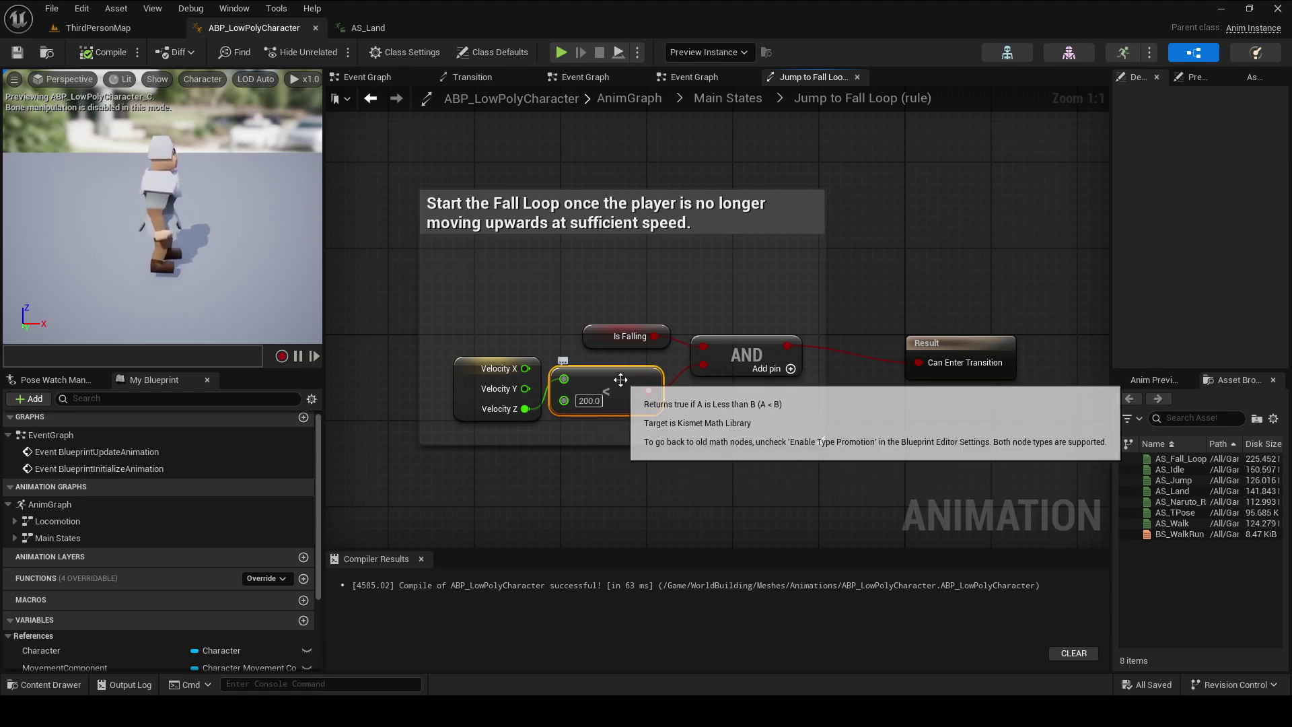
{"action": "key", "text": "Return"}
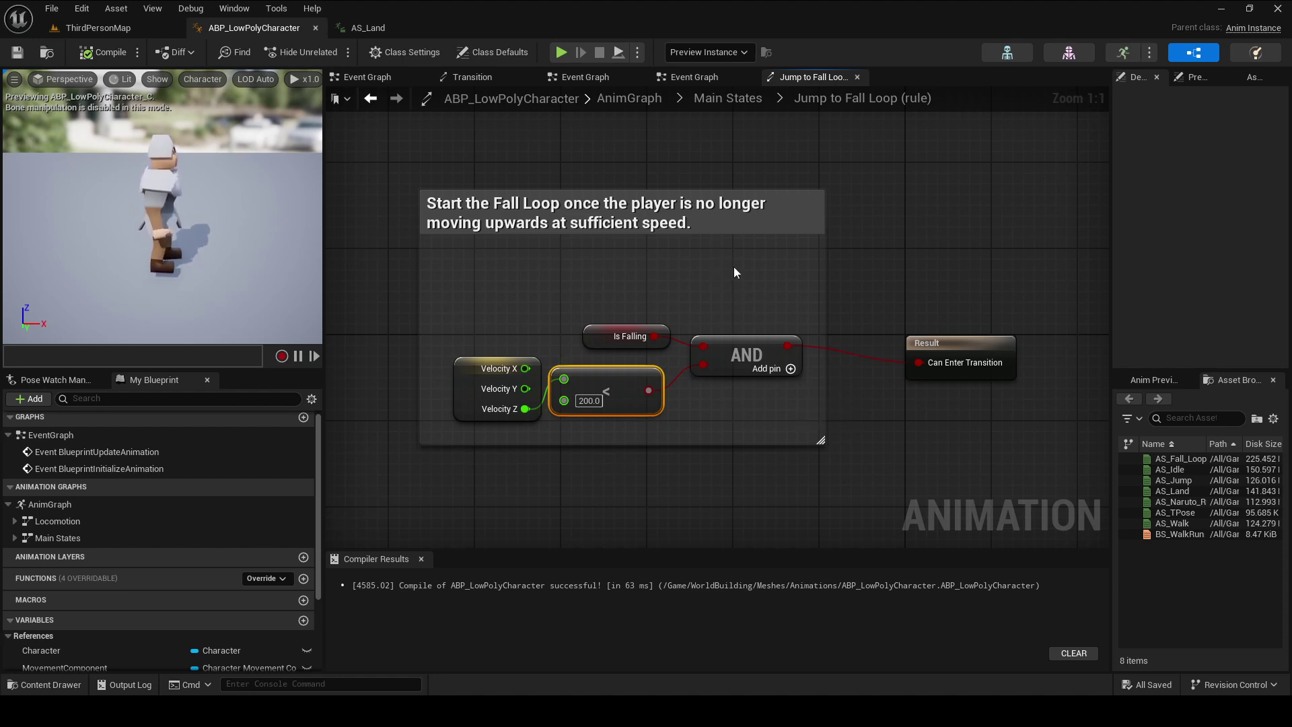
{"action": "key", "text": "alt+Left"}
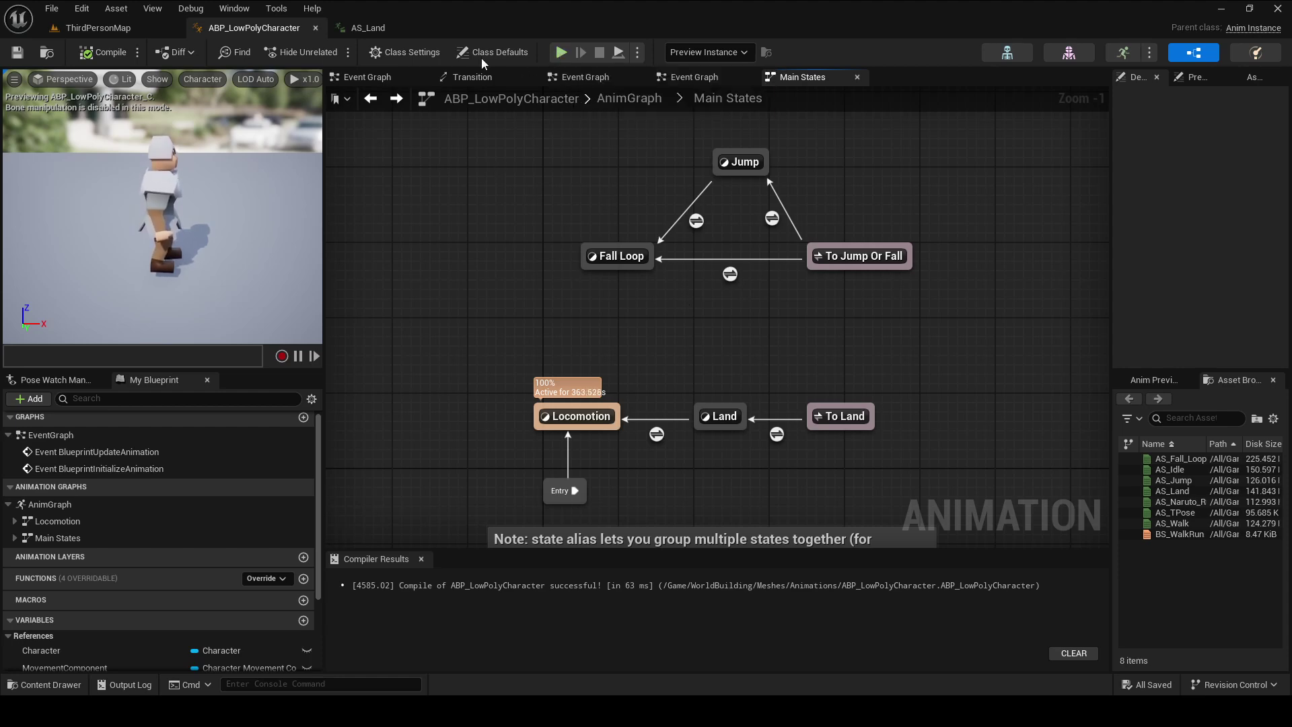
Play ThirdPersonMap in the editor and test the character's fall, jump and landing animations while running and standing.
{"action": "left_click", "coordinate": [116, 28]}
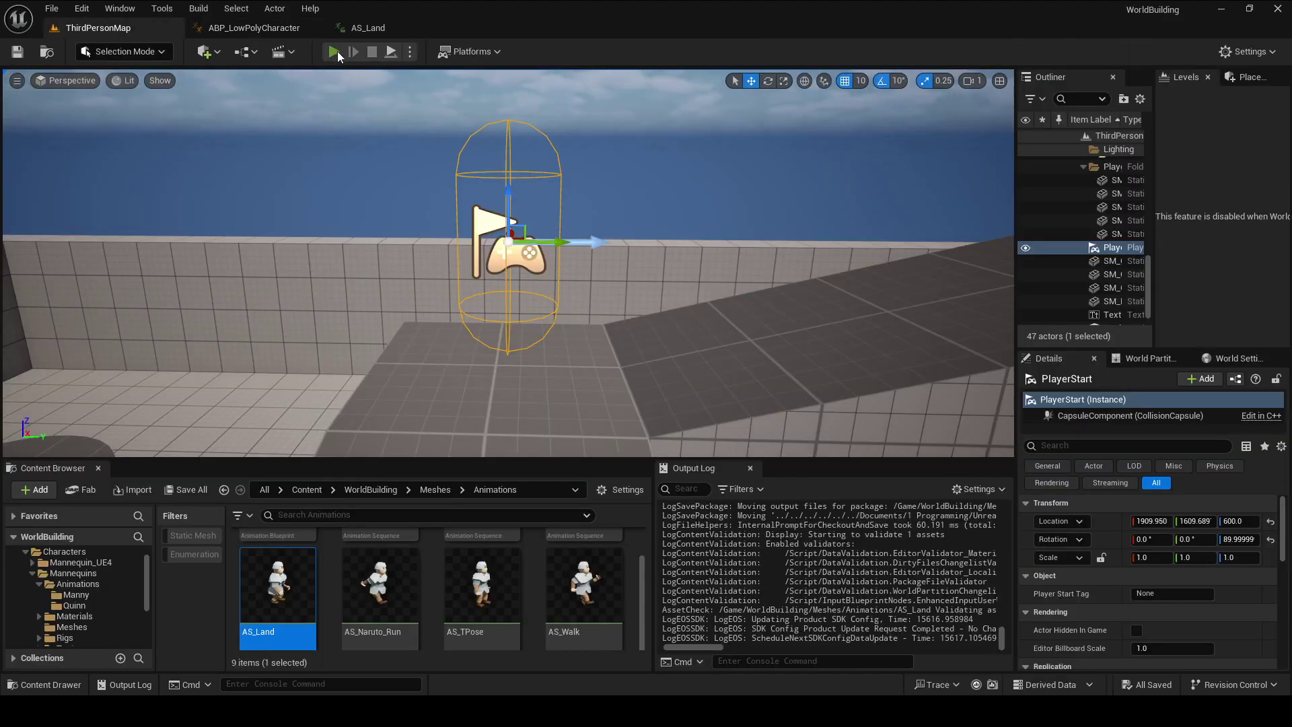
{"action": "left_click", "coordinate": [337, 51]}
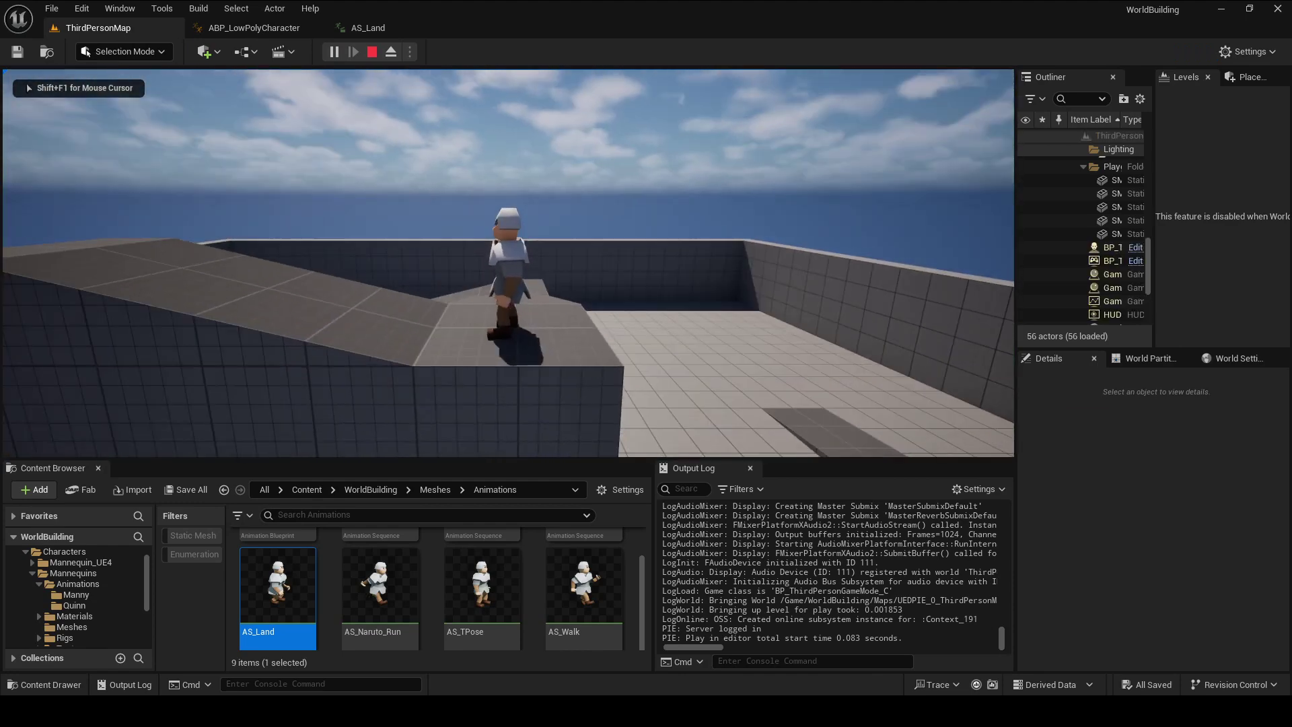
{"action": "key", "text": "w"}
{"action": "key", "text": "space"}
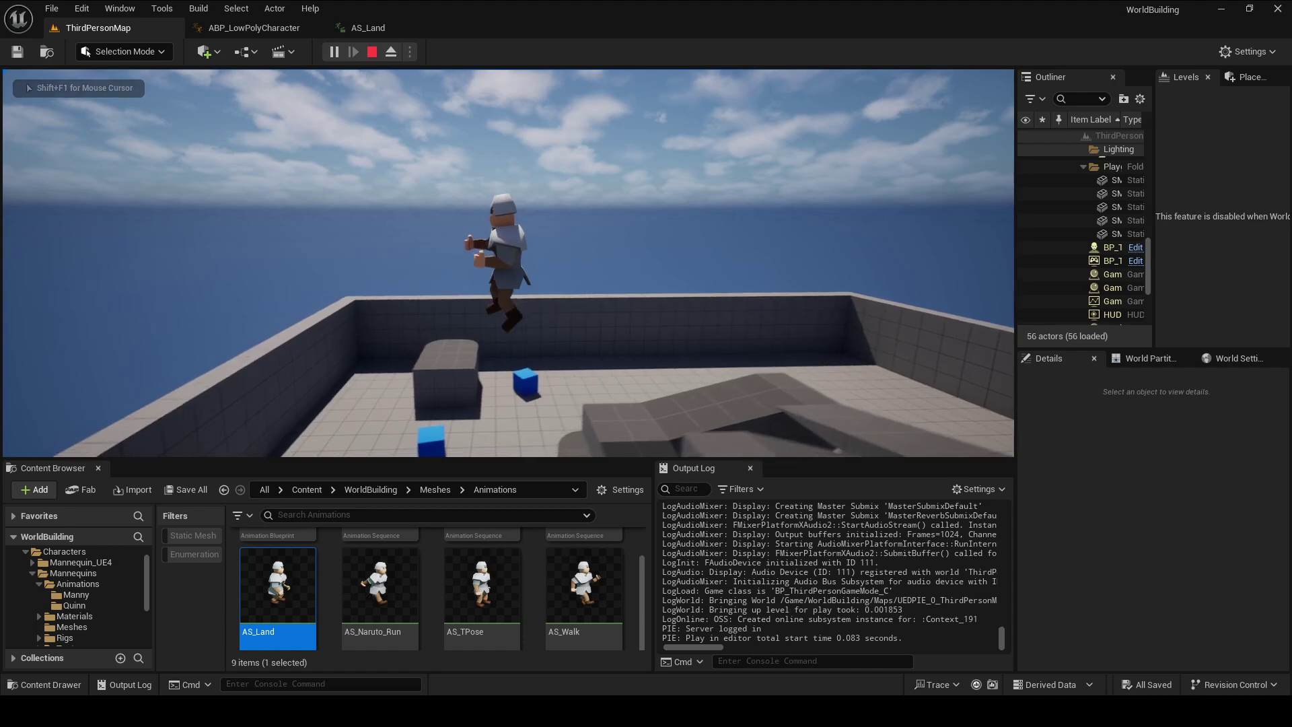
{"action": "key", "text": "s"}
{"action": "key", "text": "w"}
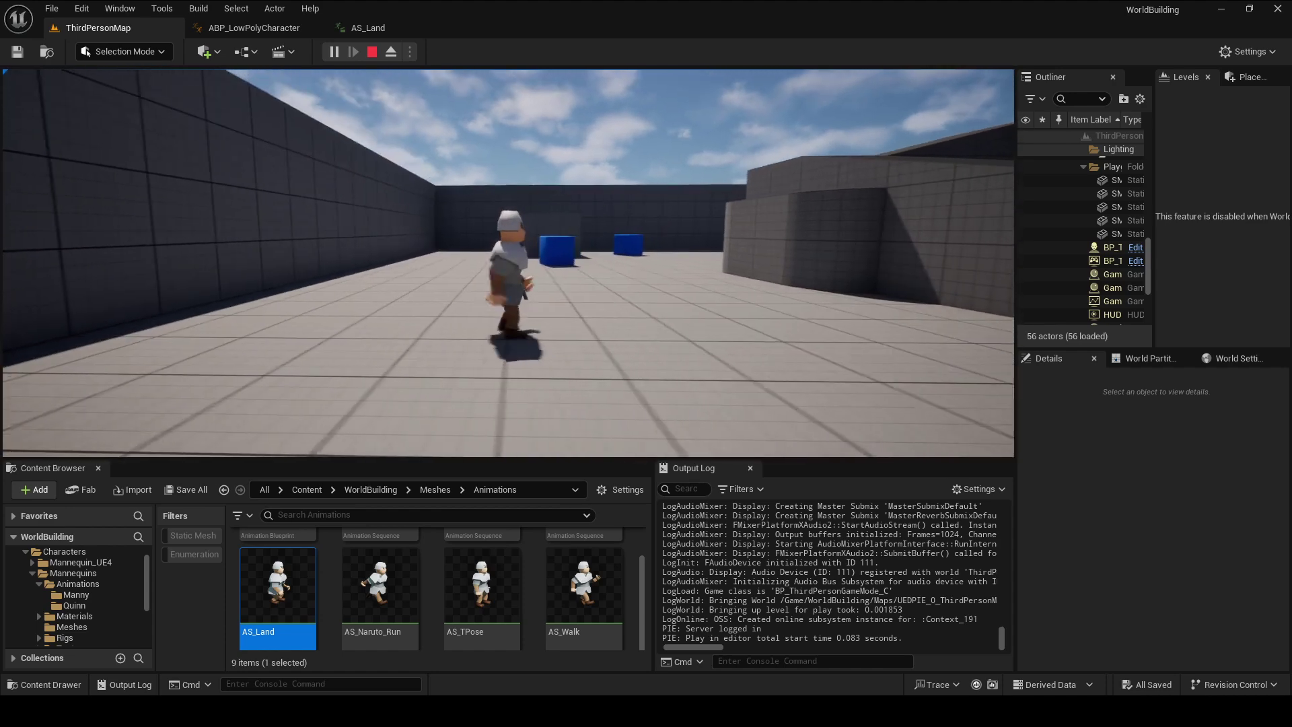
{"action": "key", "text": "space"}
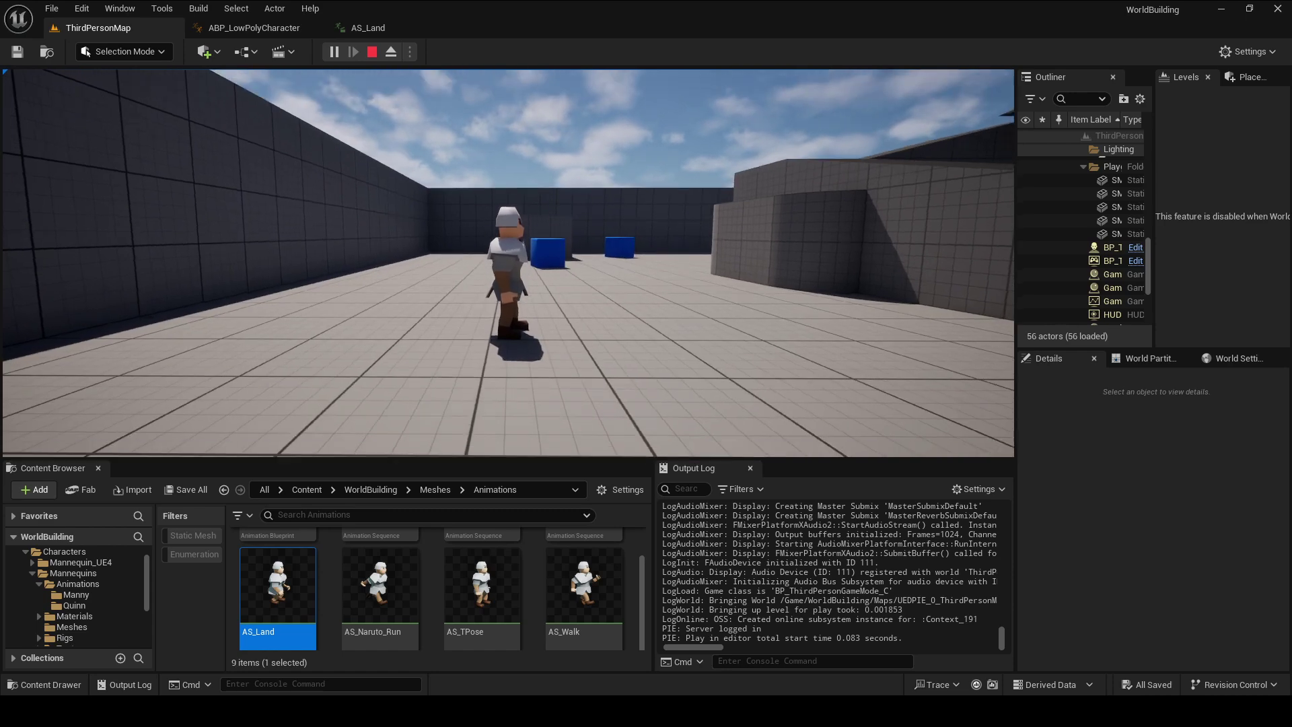
{"action": "key", "text": "space"}
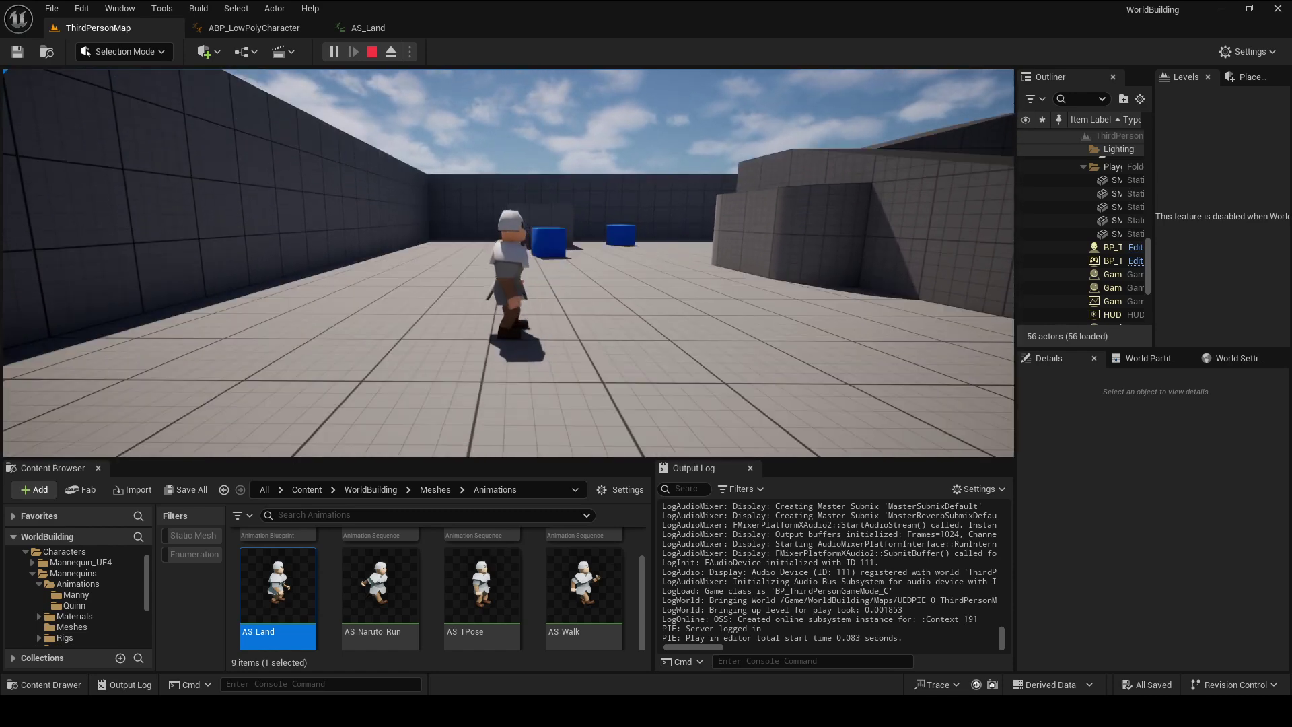
{"action": "key", "text": "space"}
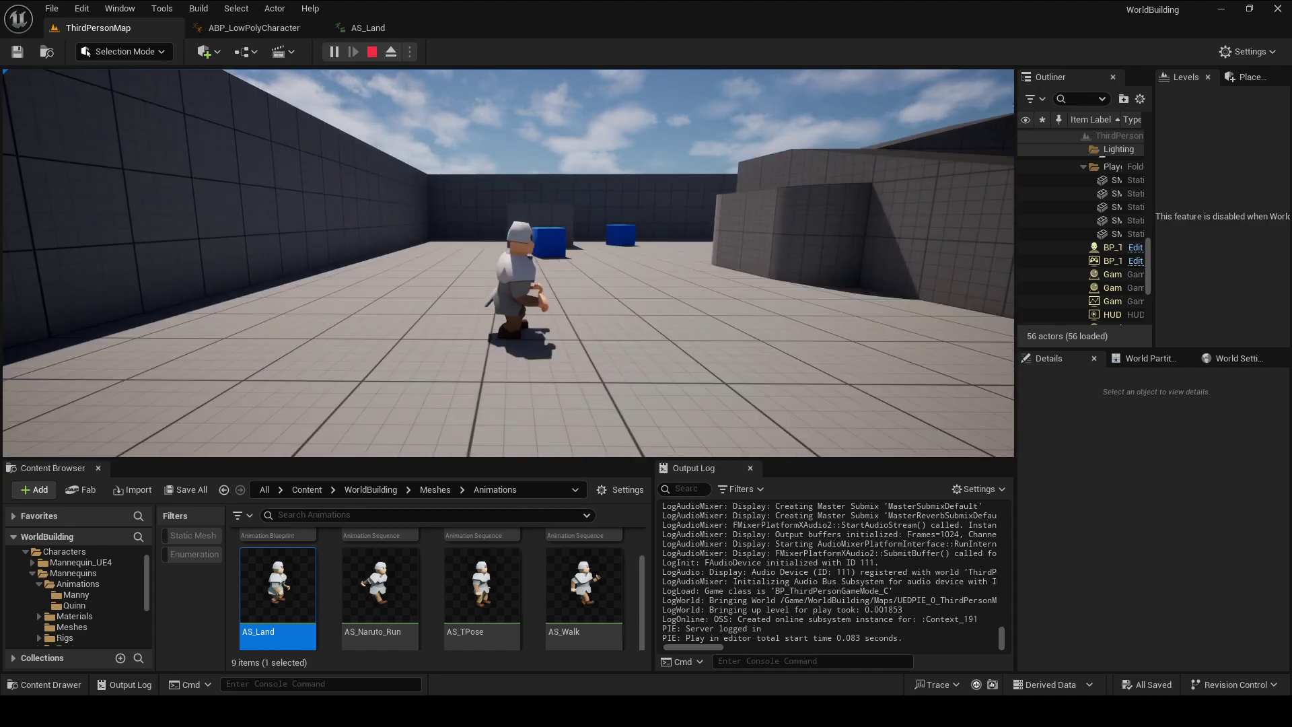
Run the character across the level onto the round platform and test jumping there.
{"action": "key", "text": "w"}
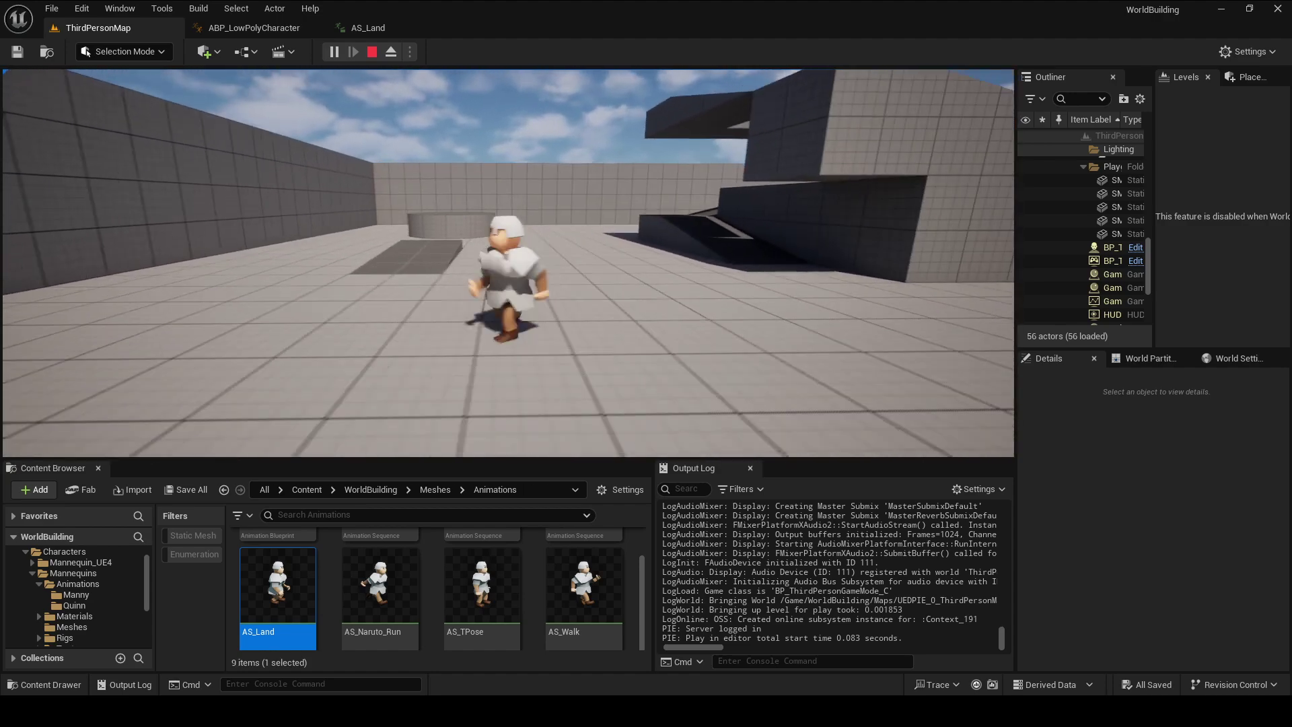
{"action": "key", "text": "w"}
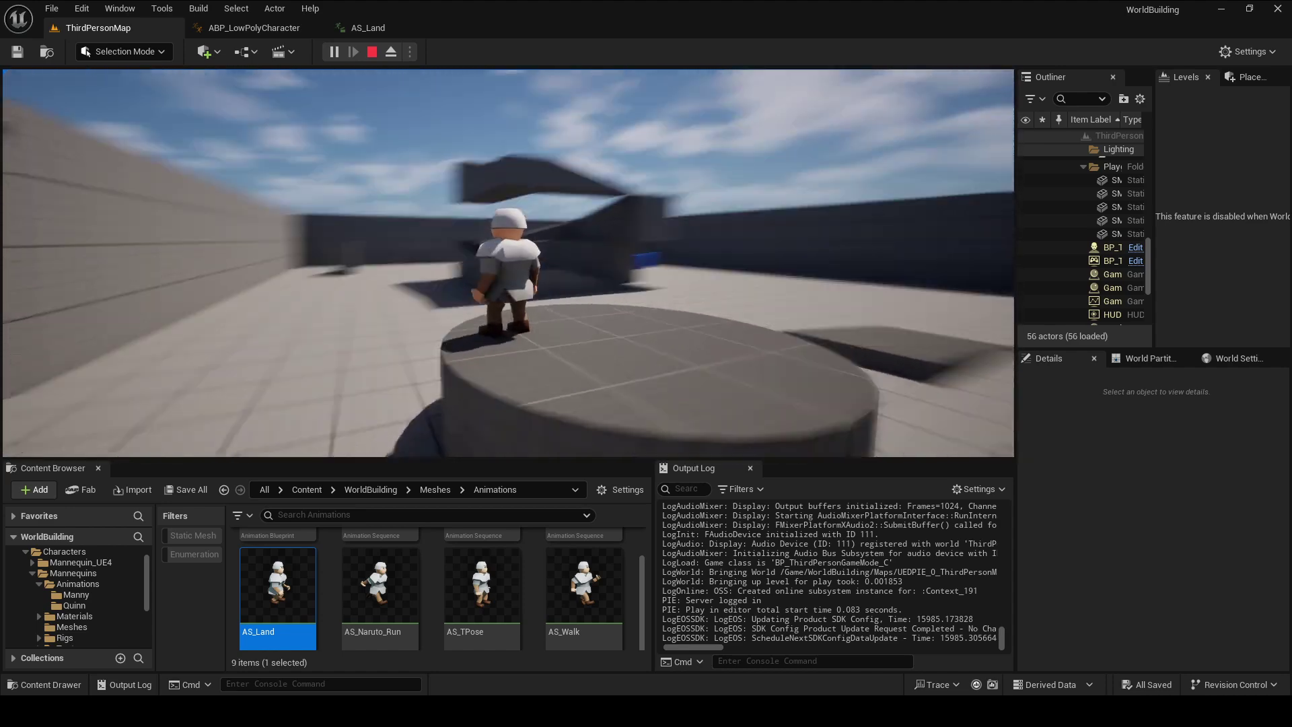
{"action": "key", "text": "space"}
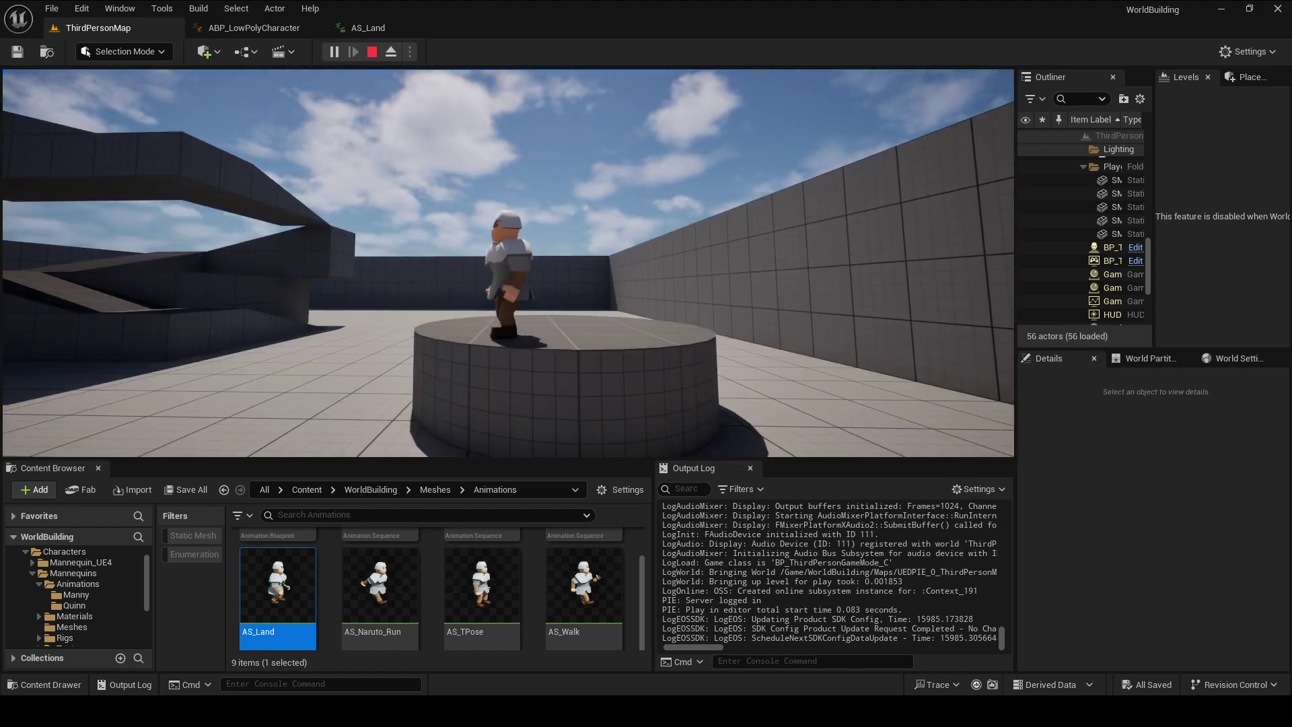